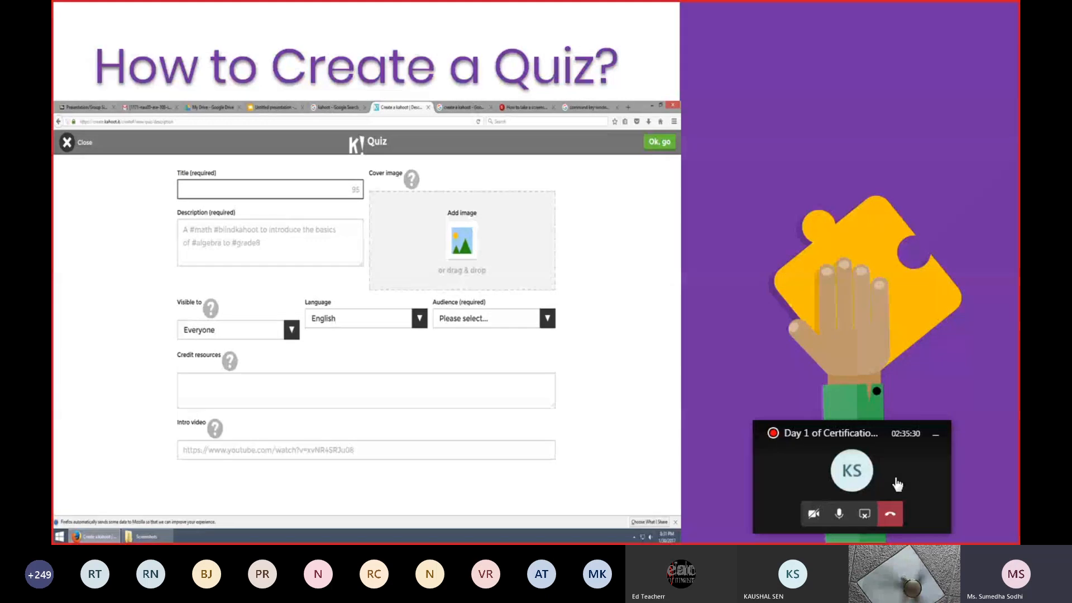
End the slide show after going through the quiz-creation slides and switch to the Kahoot page in Chrome.
key("Right")
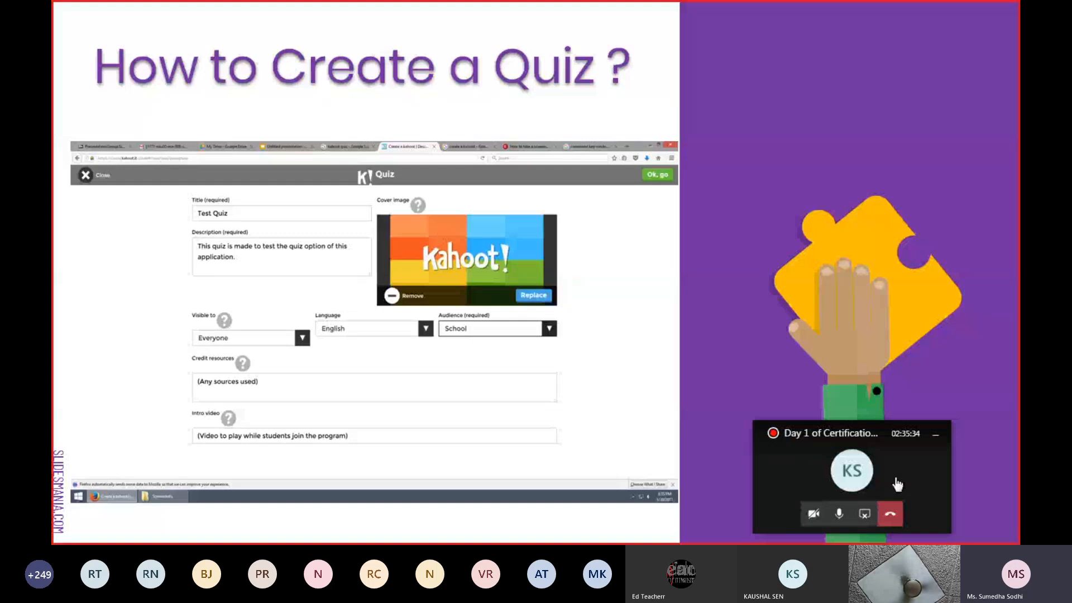
key("Right")
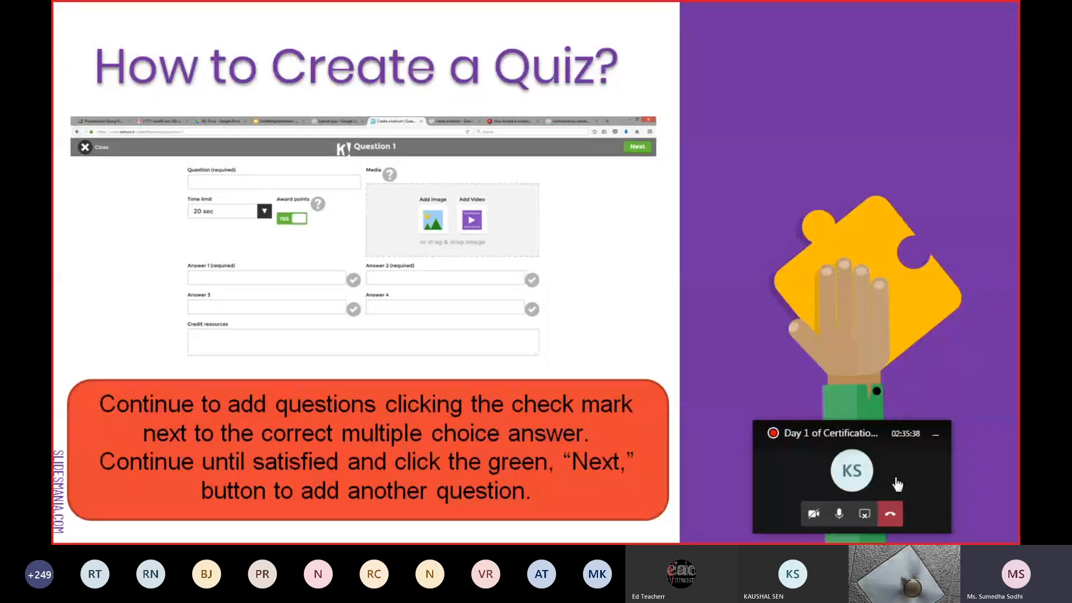
key("Escape")
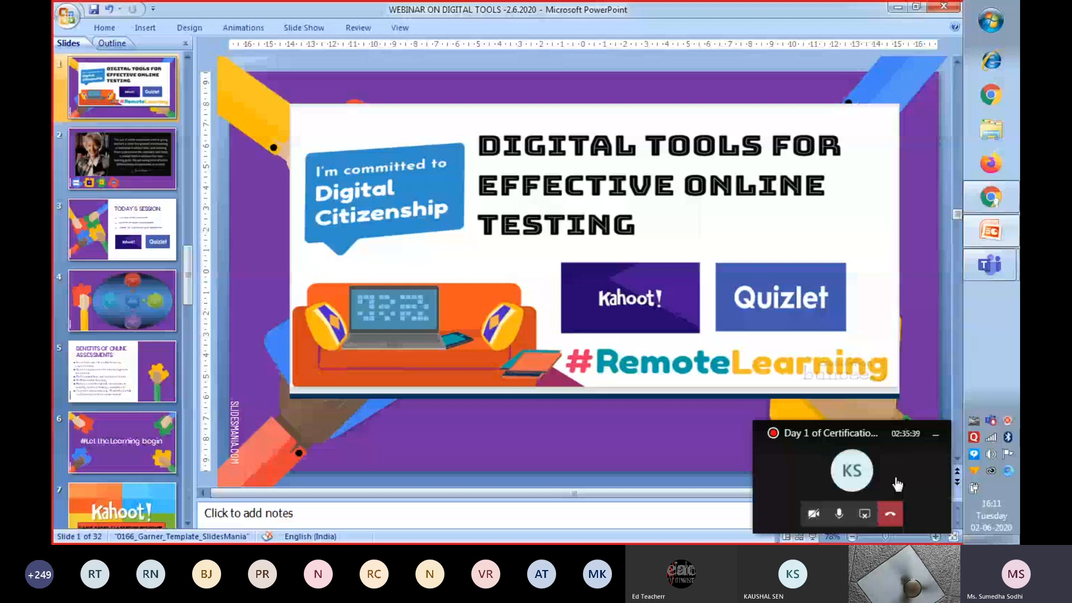
left_click(1001, 207)
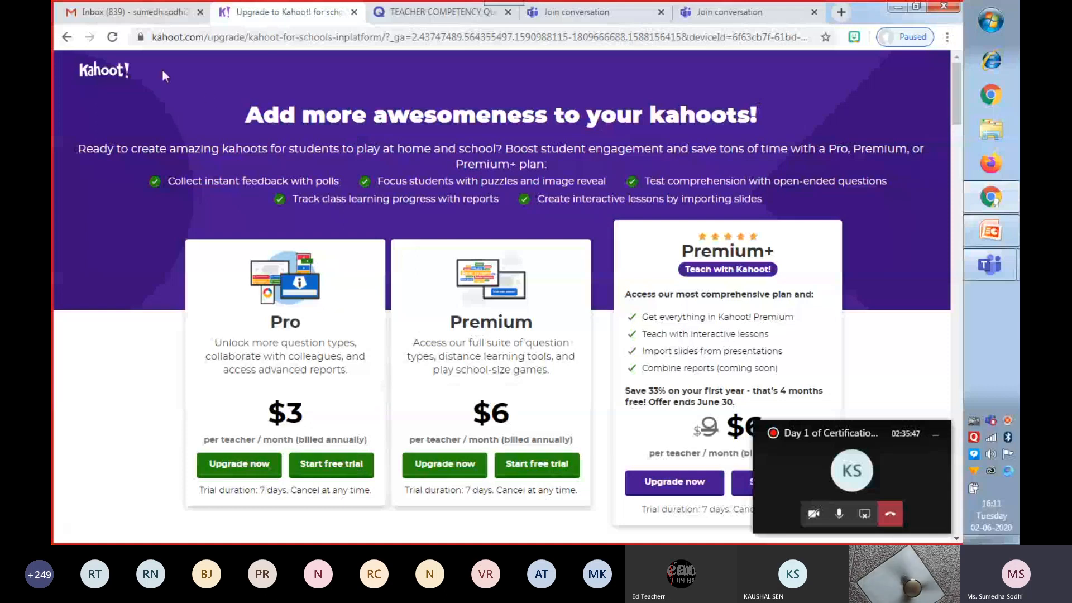
Return to the My Kahoots list and create a new blank kahoot.
left_click(67, 38)
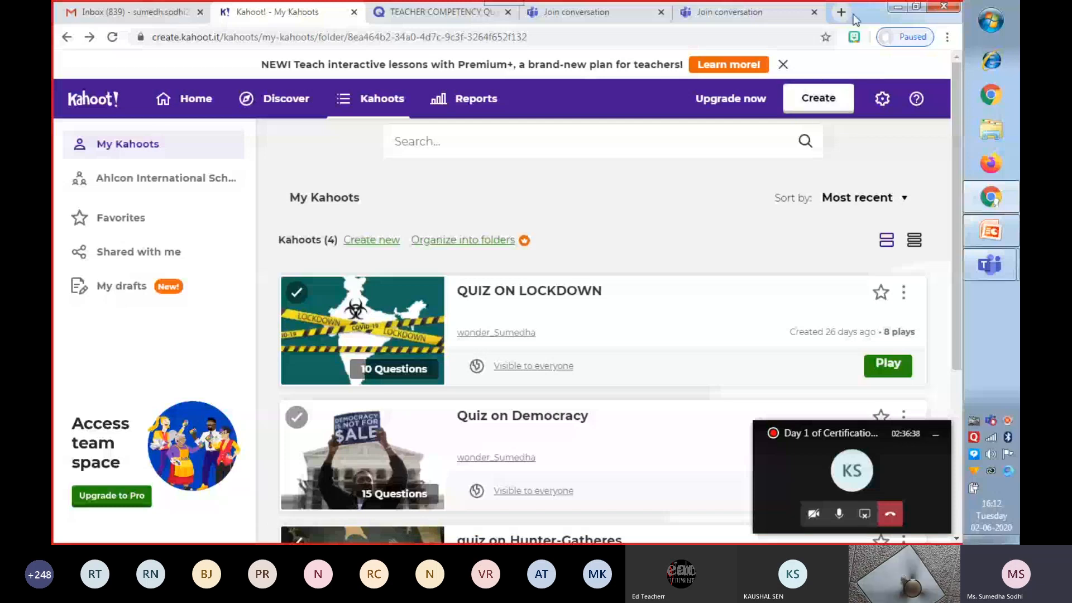
left_click(819, 108)
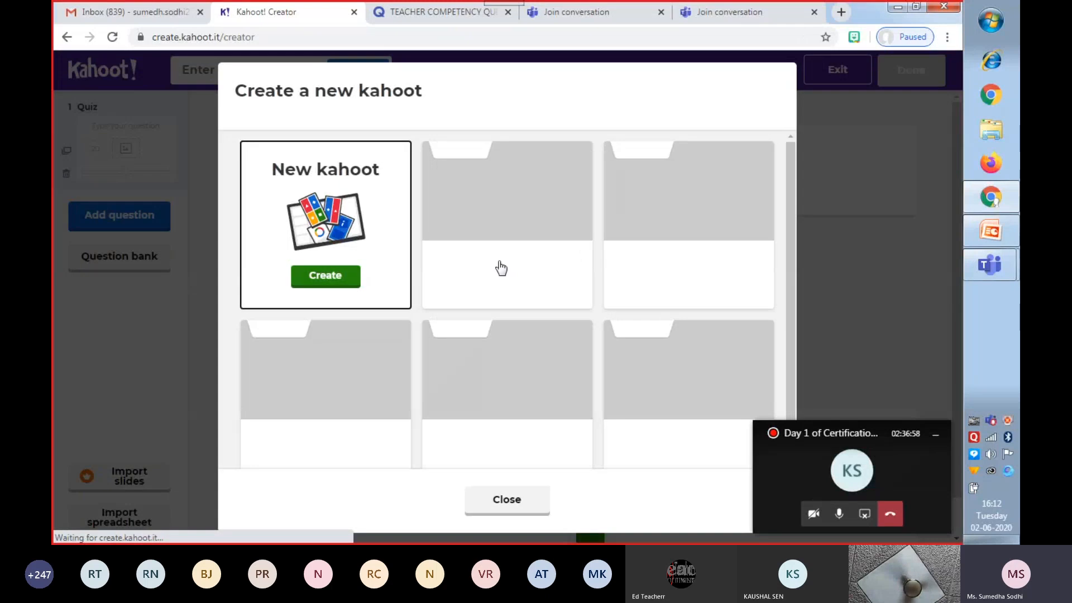
left_click(330, 278)
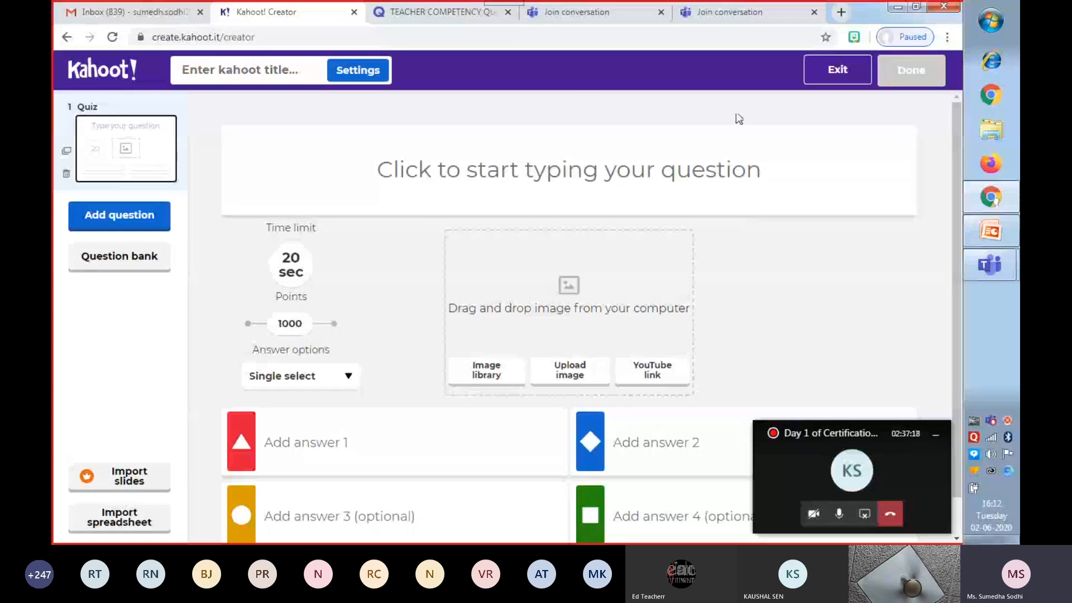
Enter "What a resources?" as the text of the first quiz question.
left_click(379, 169)
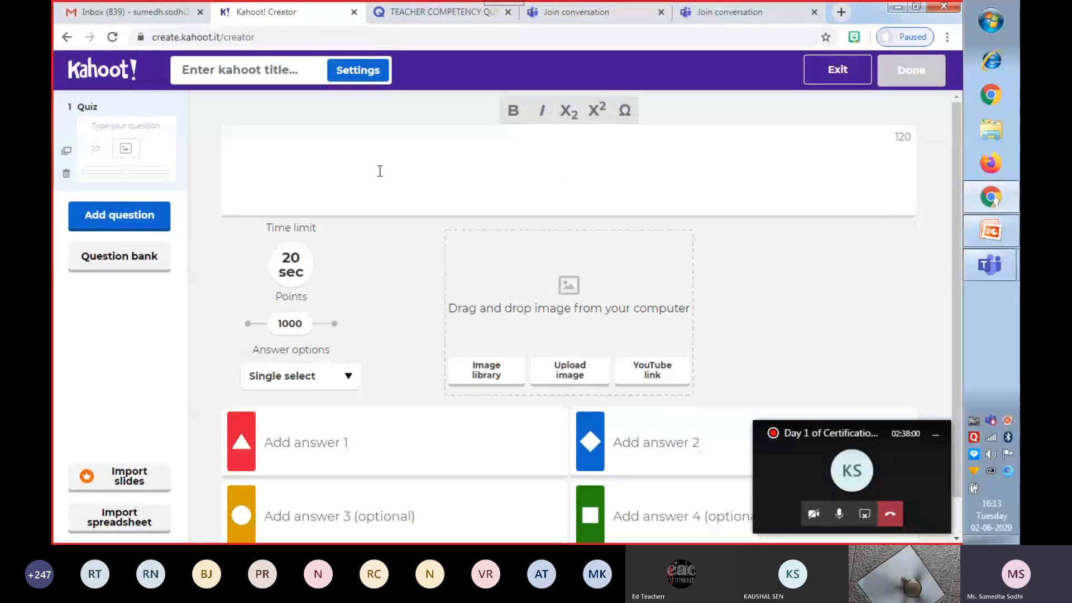
type("W")
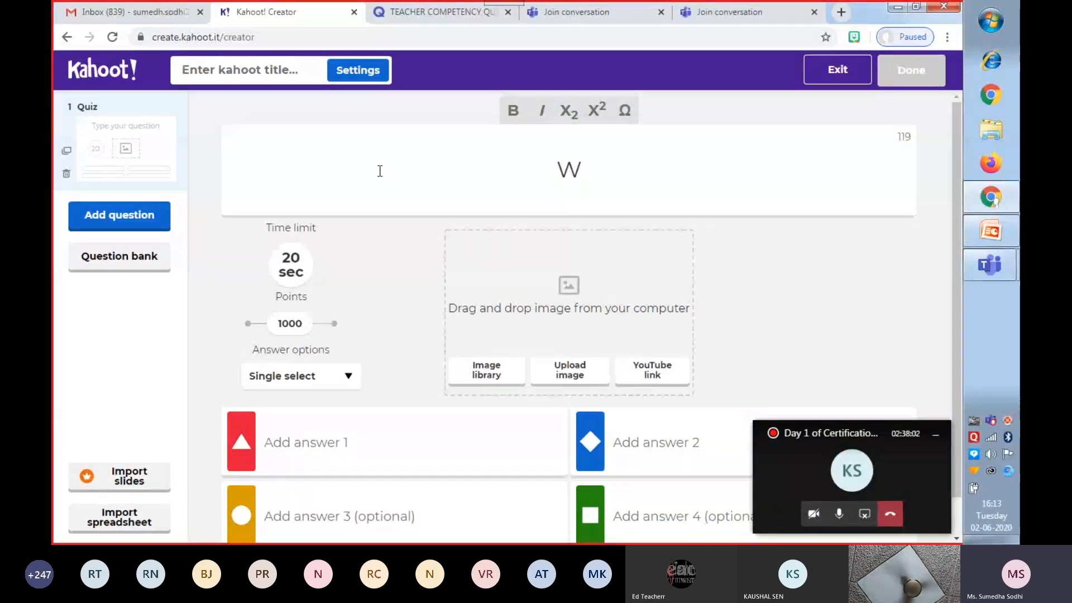
type("hat a ")
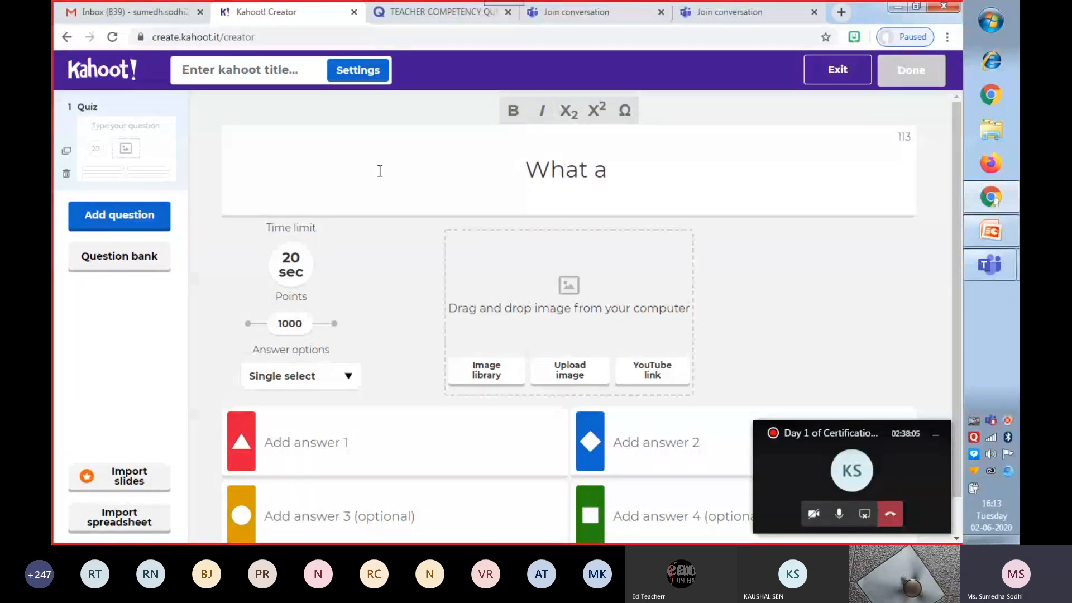
type("reour")
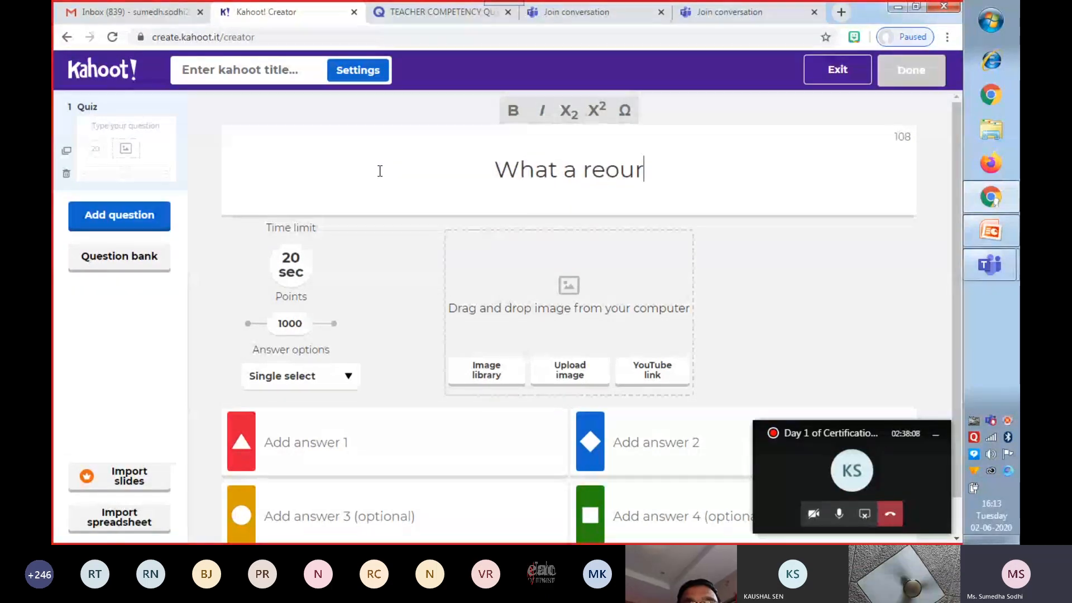
type("ces")
key("BackSpace")
key("BackSpace")
key("BackSpace")
key("BackSpace")
key("BackSpace")
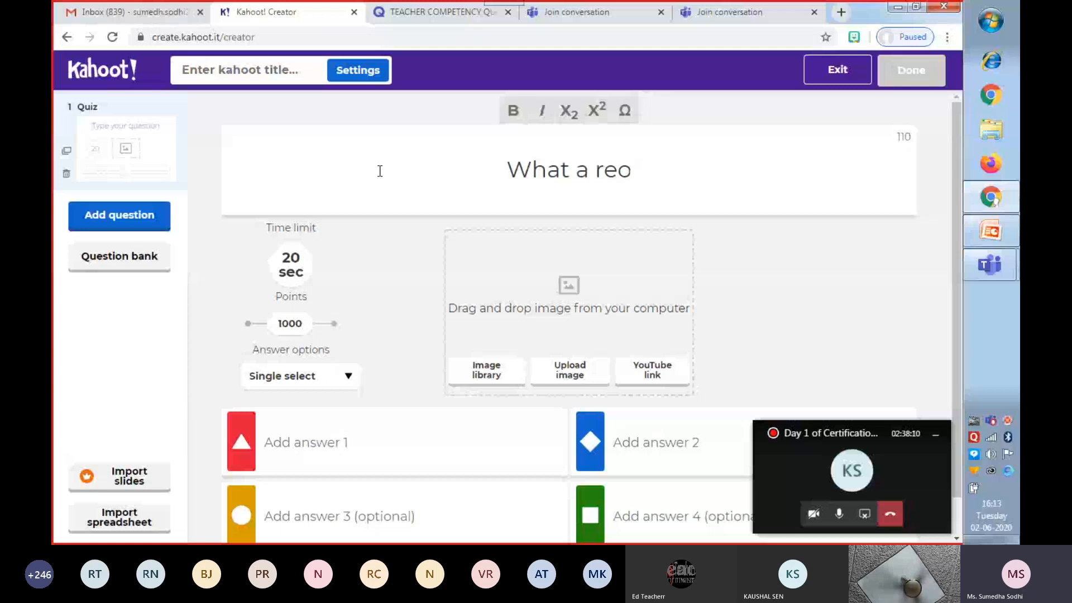
key("BackSpace")
type("sour")
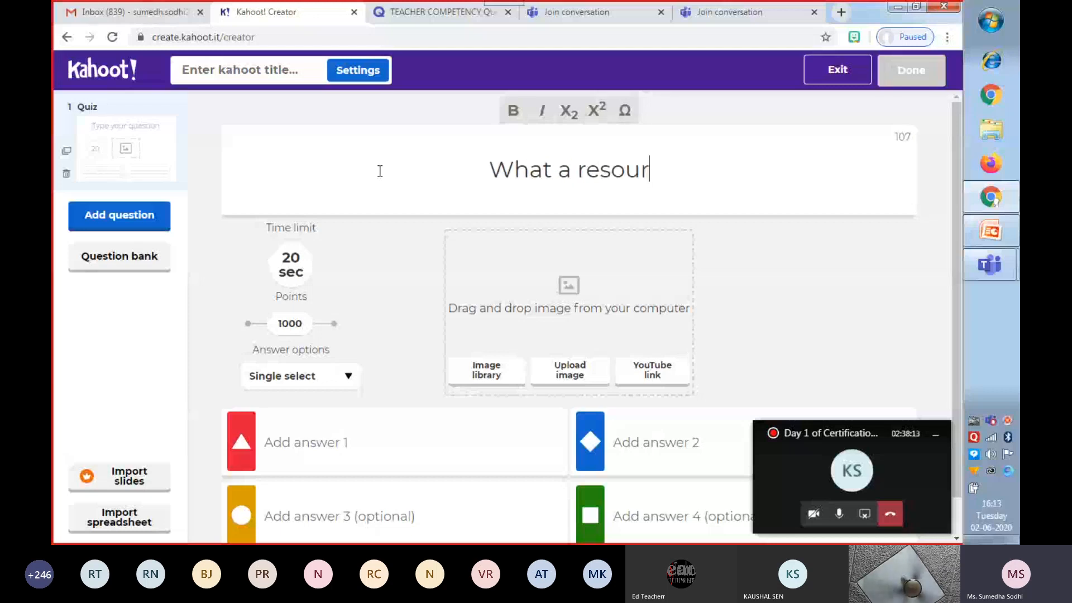
type("ces?")
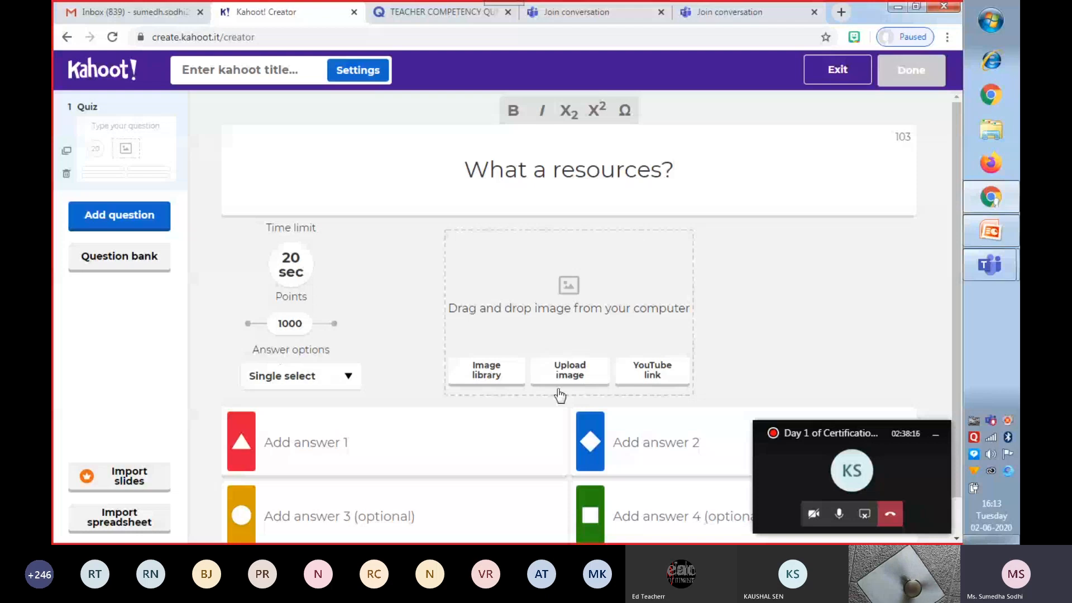
Enter "Anything that satisfies needs" as answer 1.
left_click(335, 442)
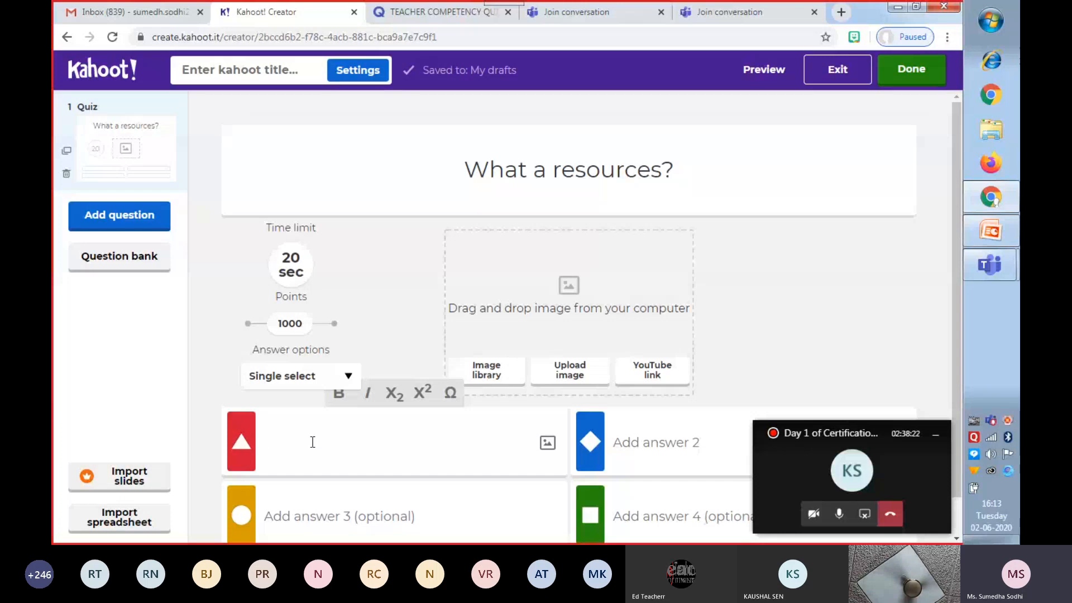
type("A")
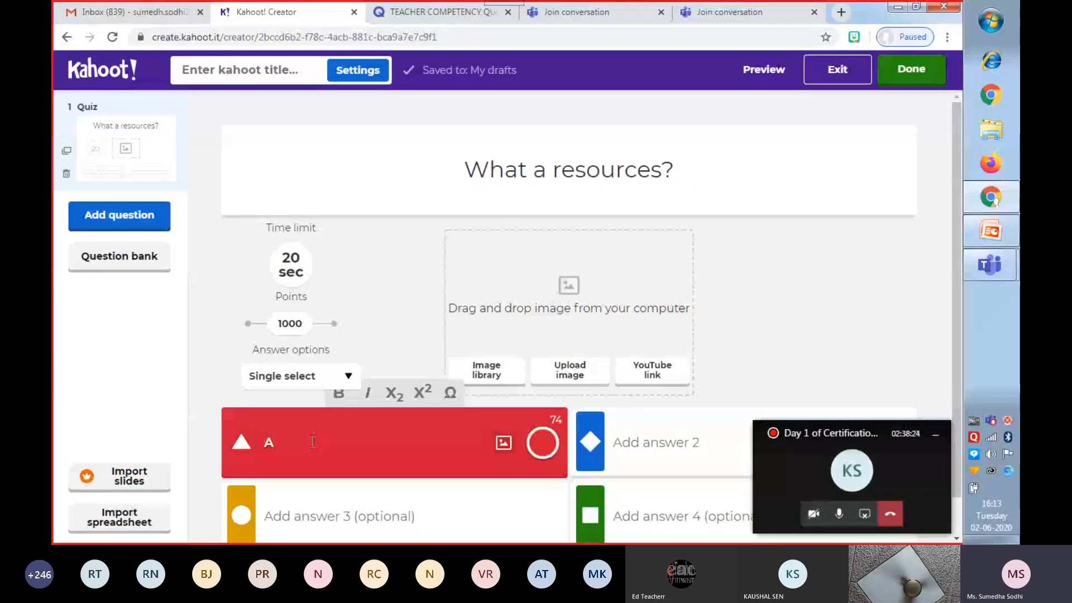
type("nyt")
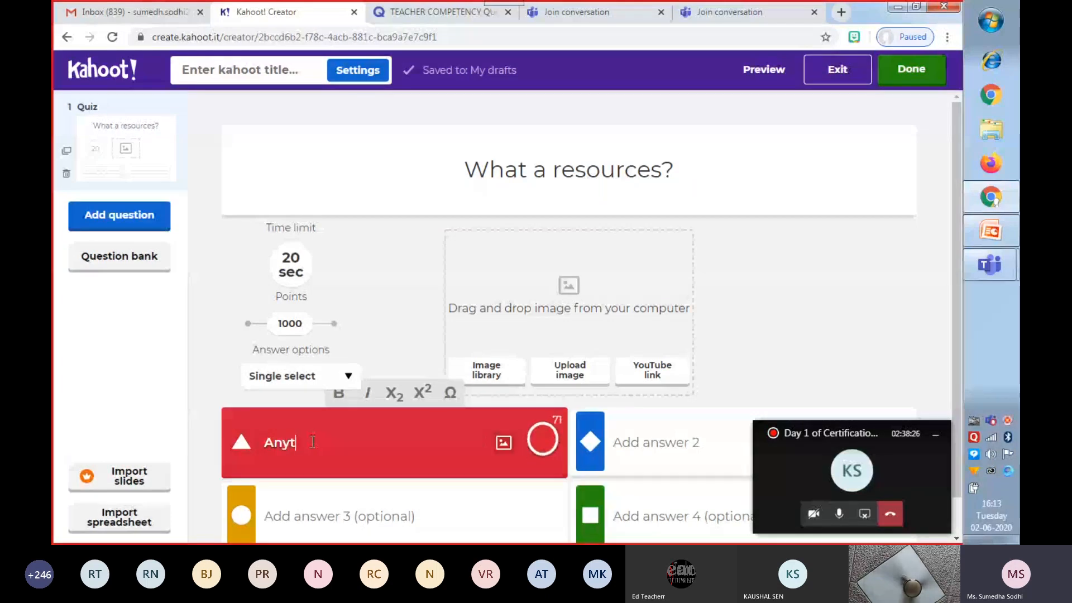
type("hing t")
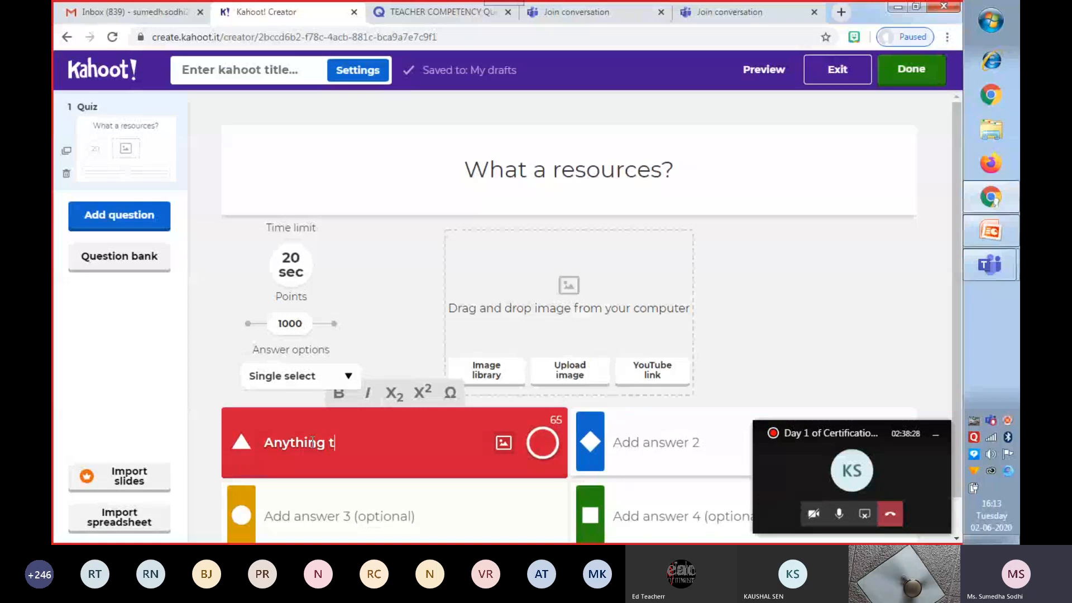
type("hat sat")
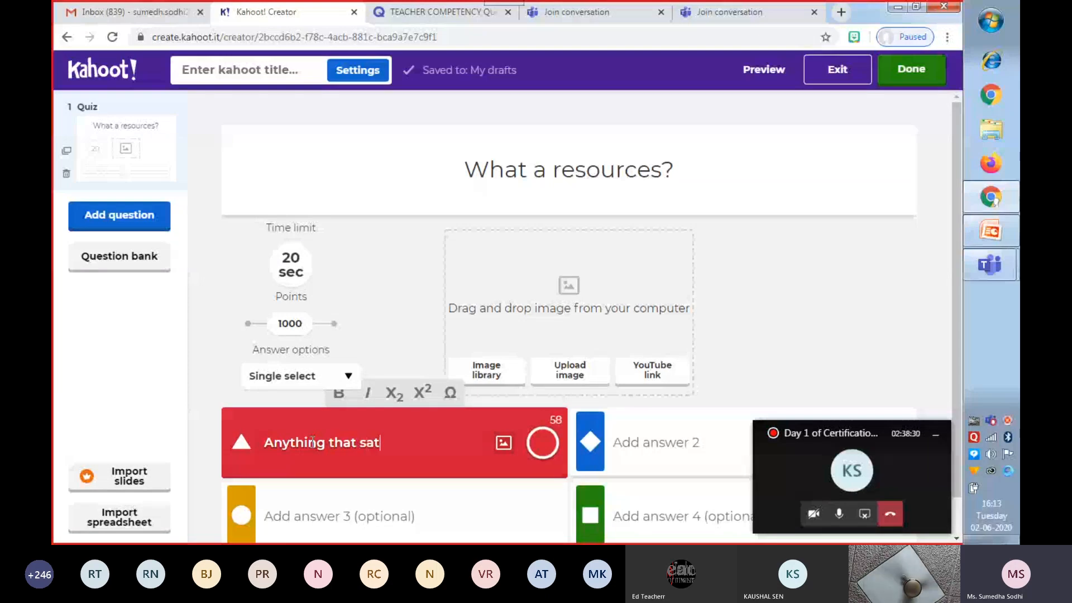
type("is")
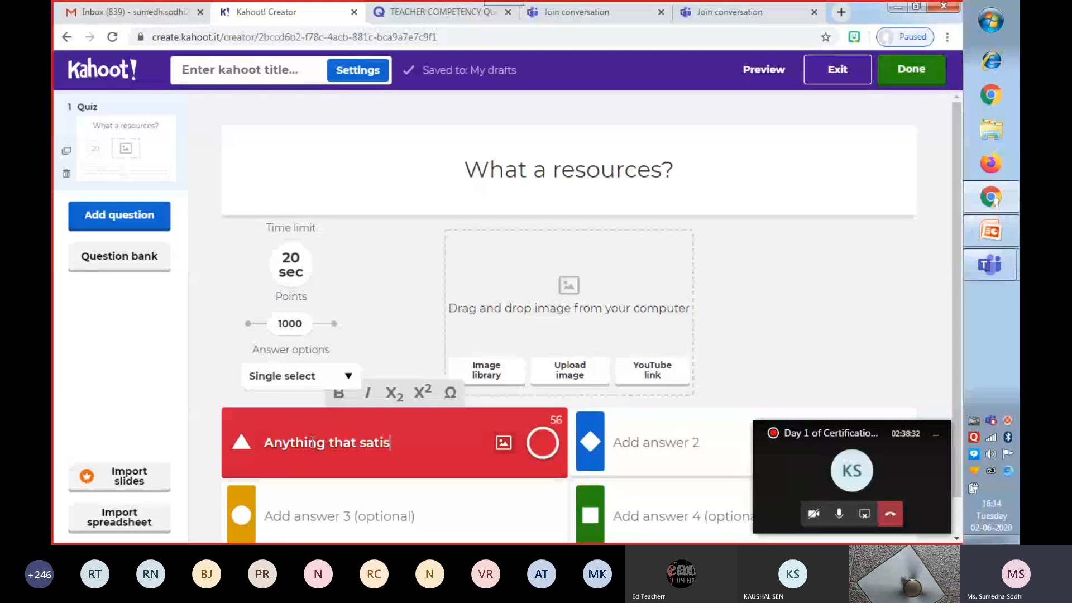
type("fies ")
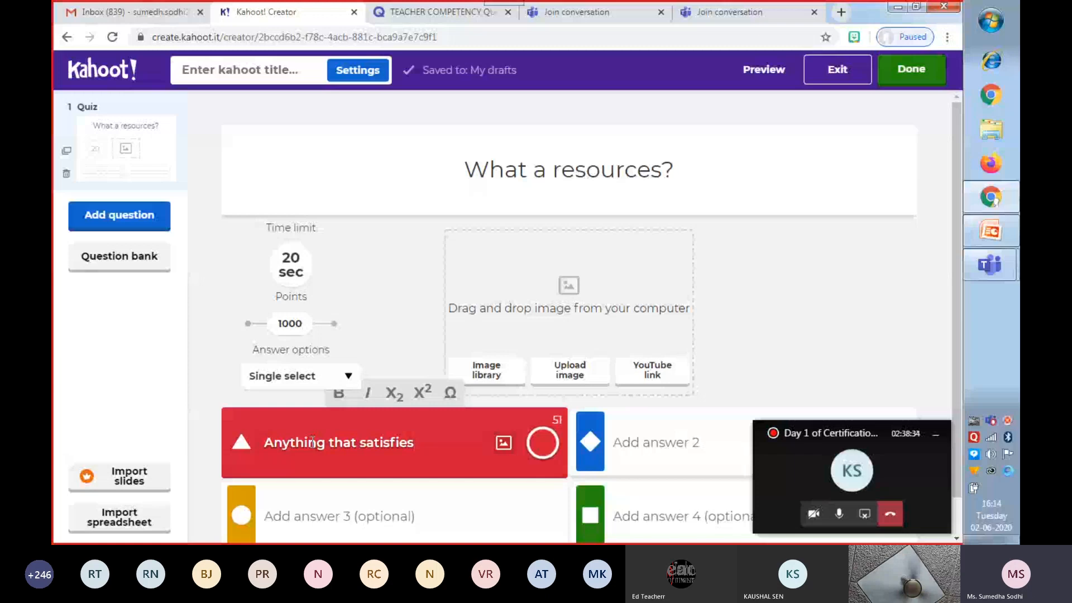
type("needs")
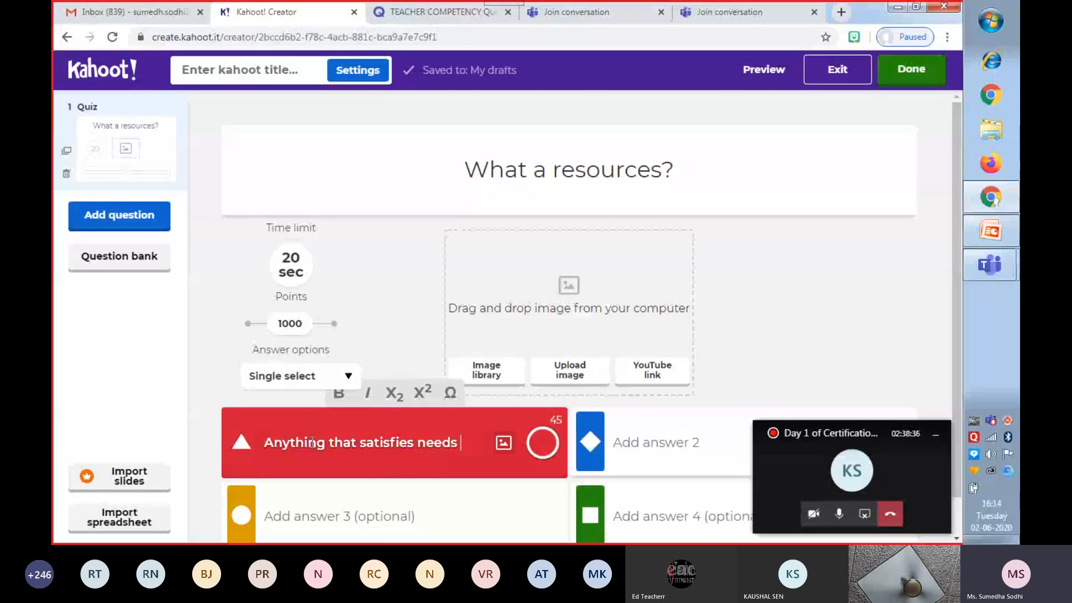
Fill in the remaining answers: "Materials" for answer 3, "substances" for answer 2 and "objects" for answer 4.
left_click(302, 518)
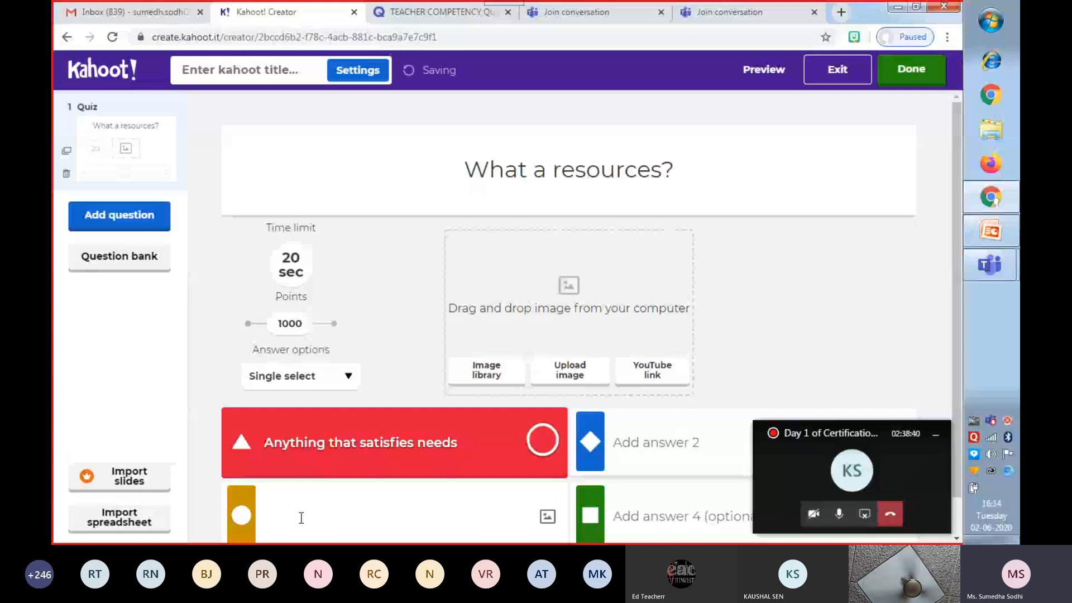
type("Materials")
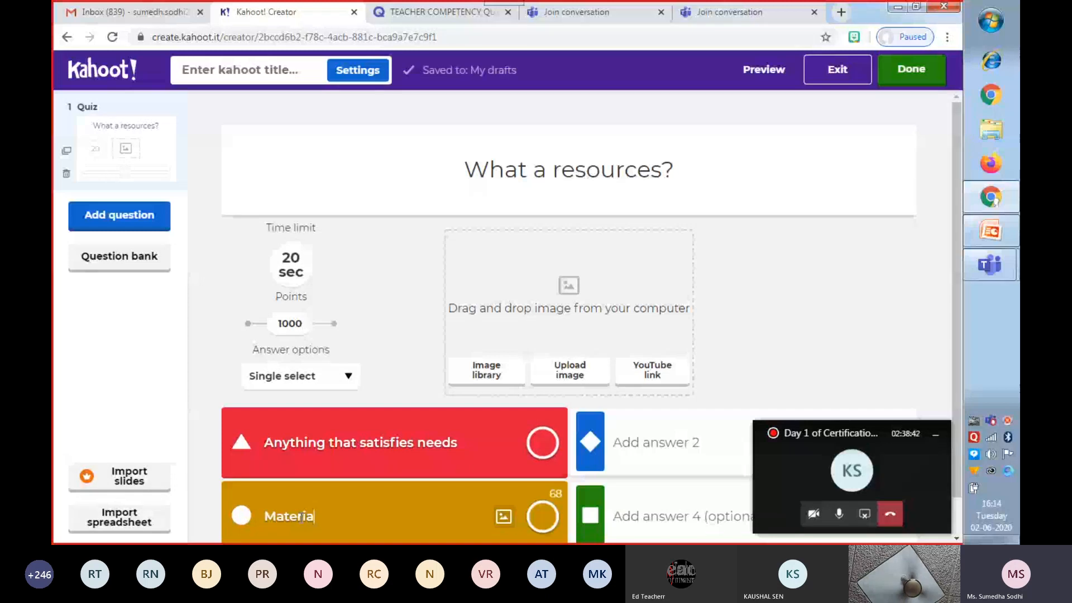
left_click(656, 444)
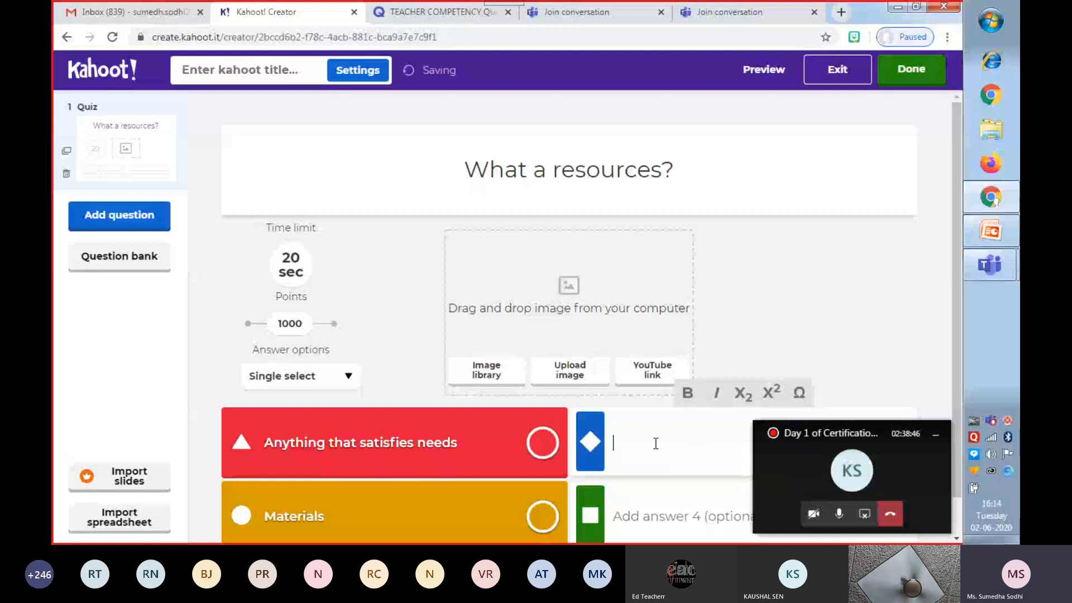
type("su")
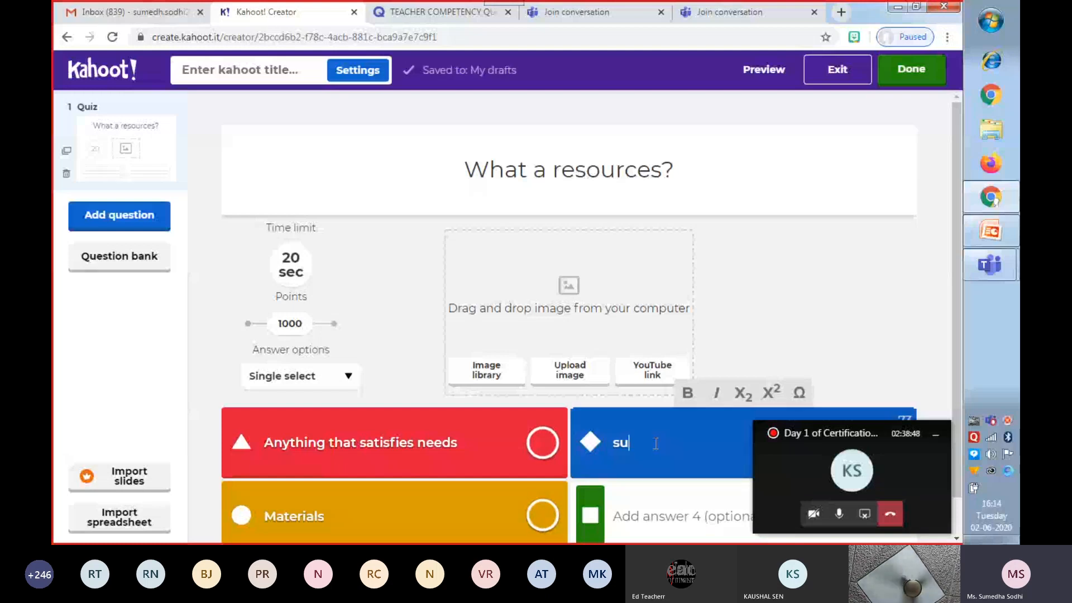
type("bstances")
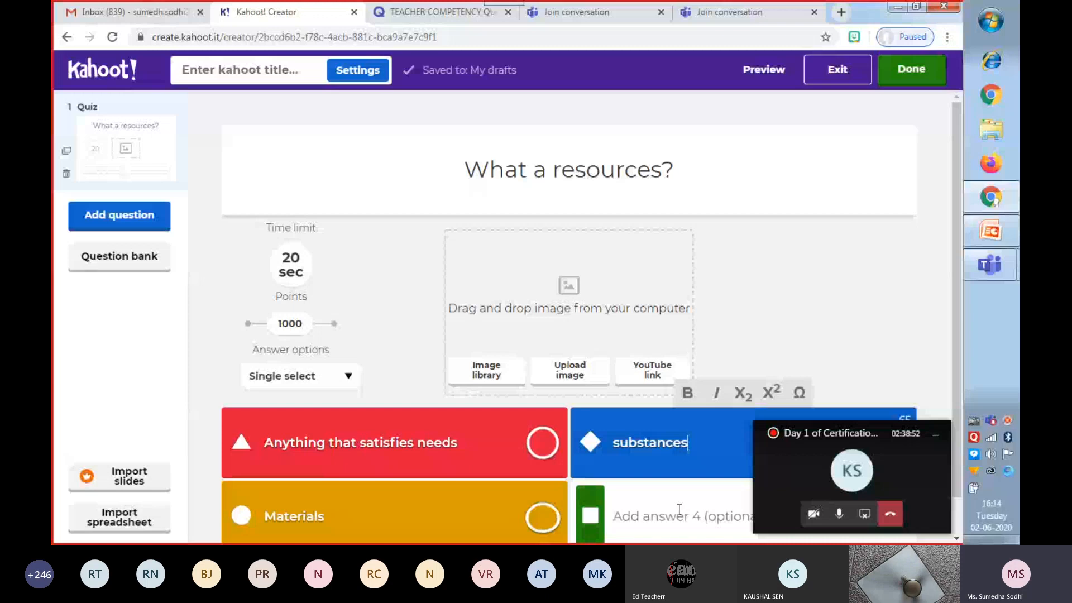
left_click(661, 514)
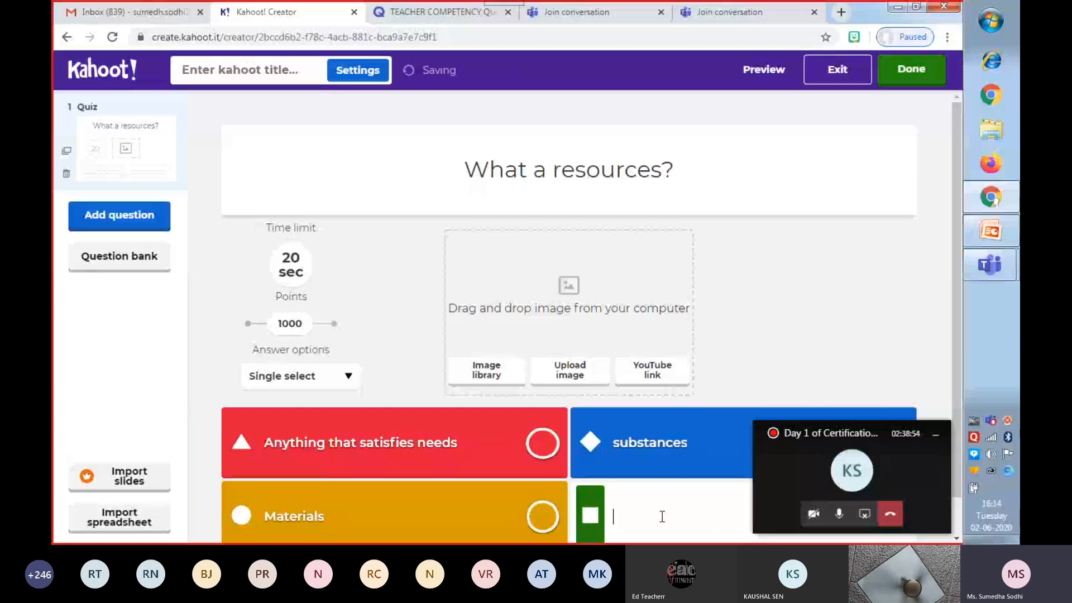
type("objects")
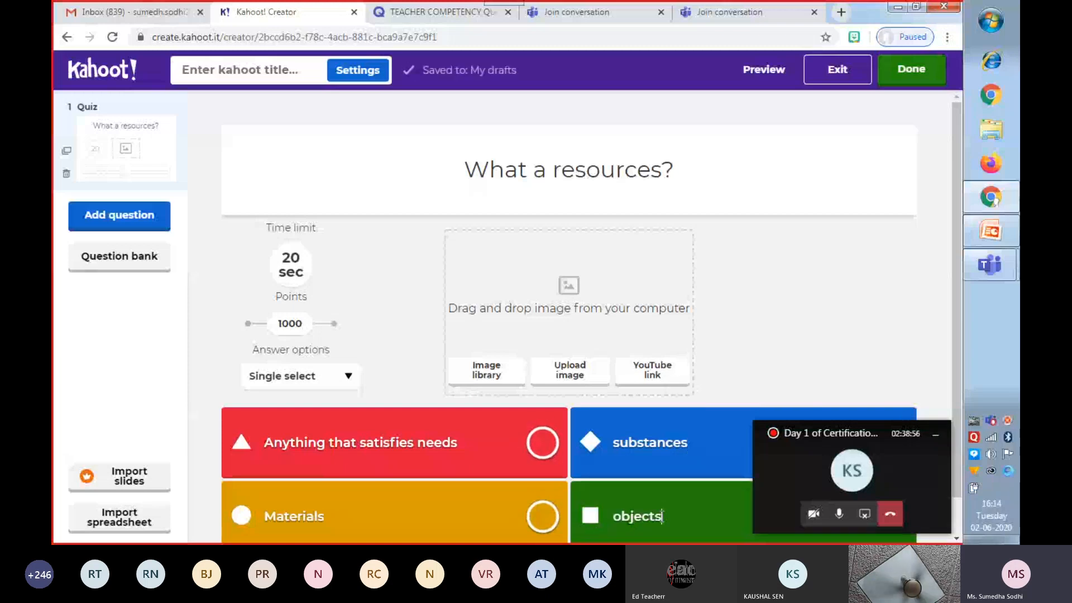
Minimize the meeting window covering the answers and mark "Anything that satisfies needs" as the correct answer.
left_click(939, 442)
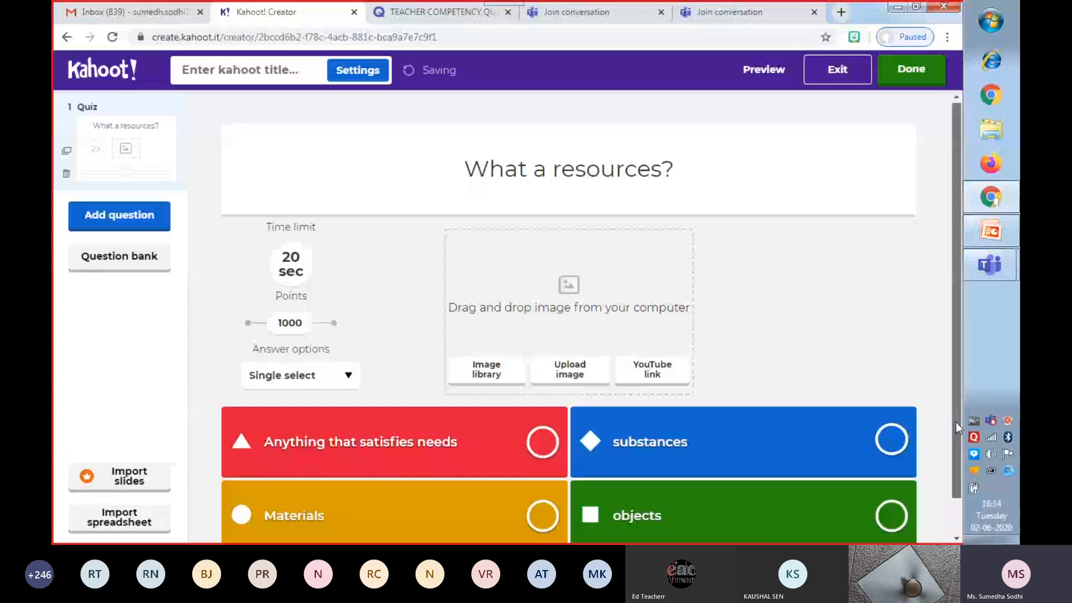
scroll(955, 422, "down", 1)
left_click(543, 403)
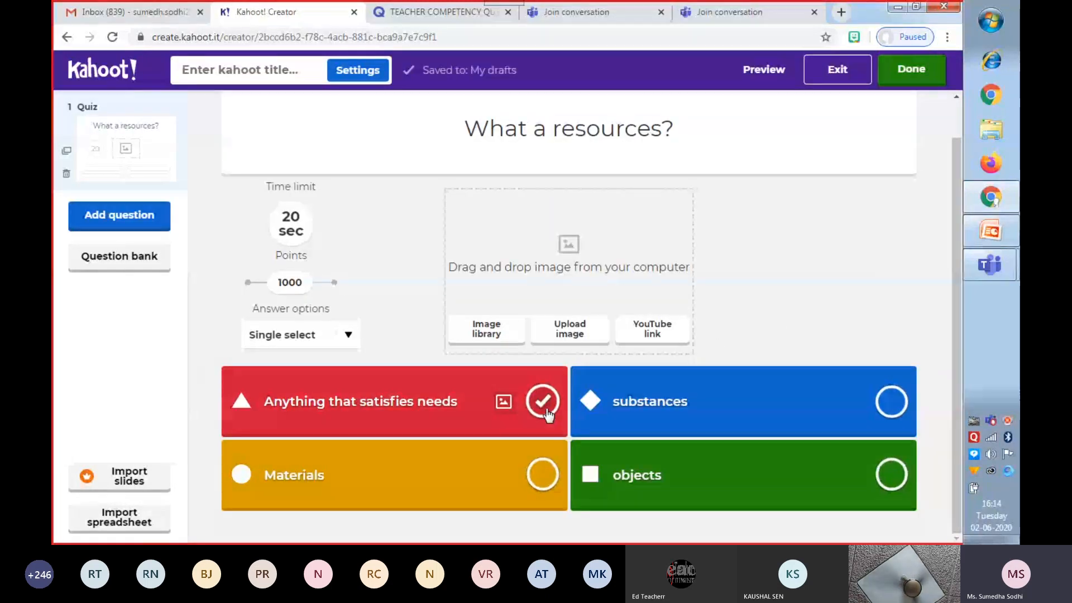
left_click(542, 405)
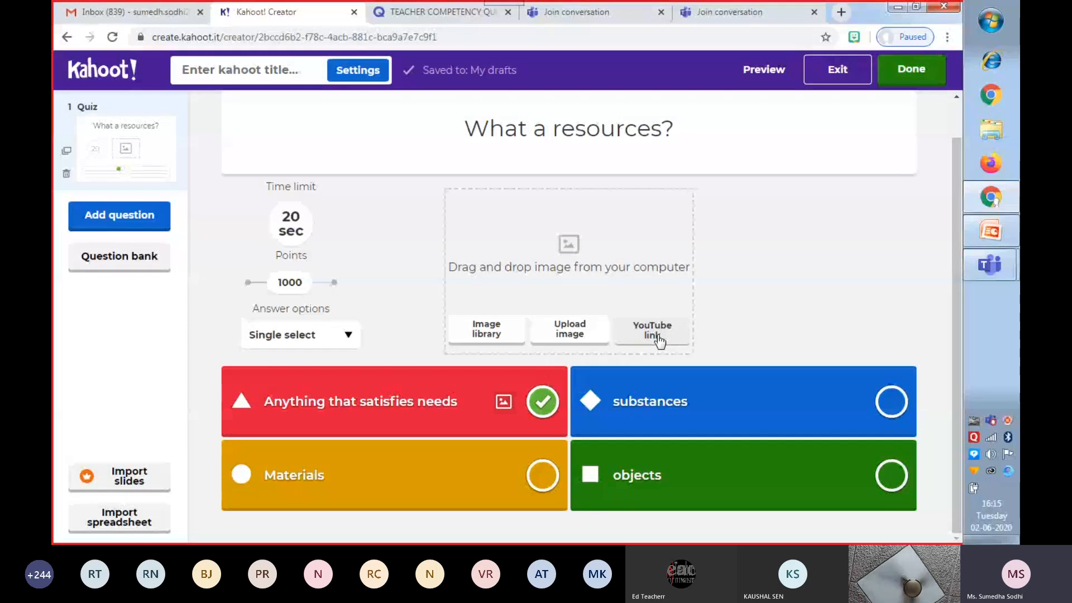
Upload the KAHOOT LOGO file from the Desktop as the question's image.
left_click(571, 338)
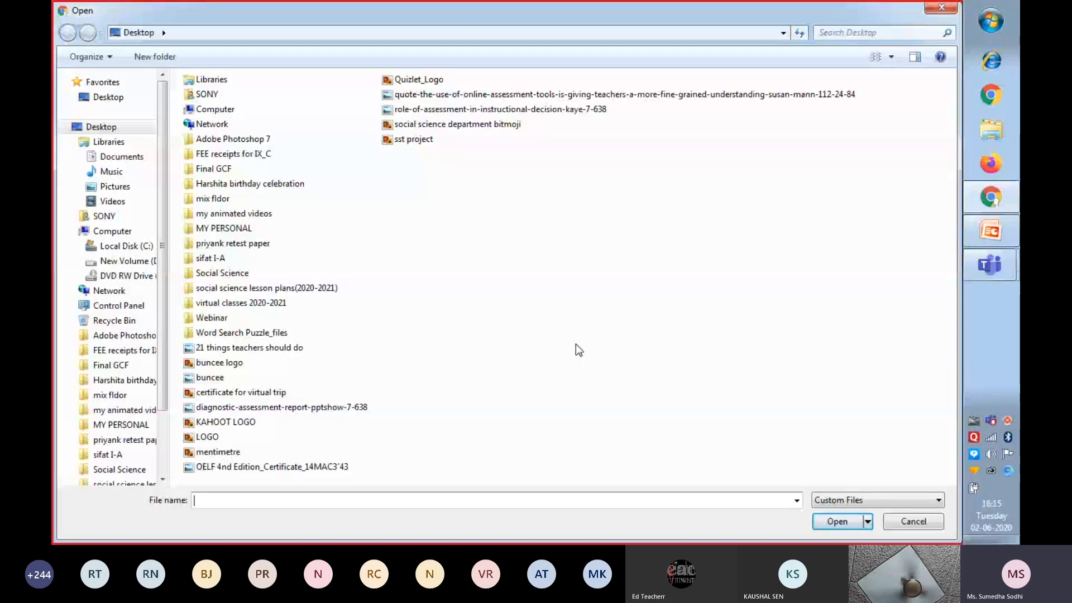
left_click(226, 424)
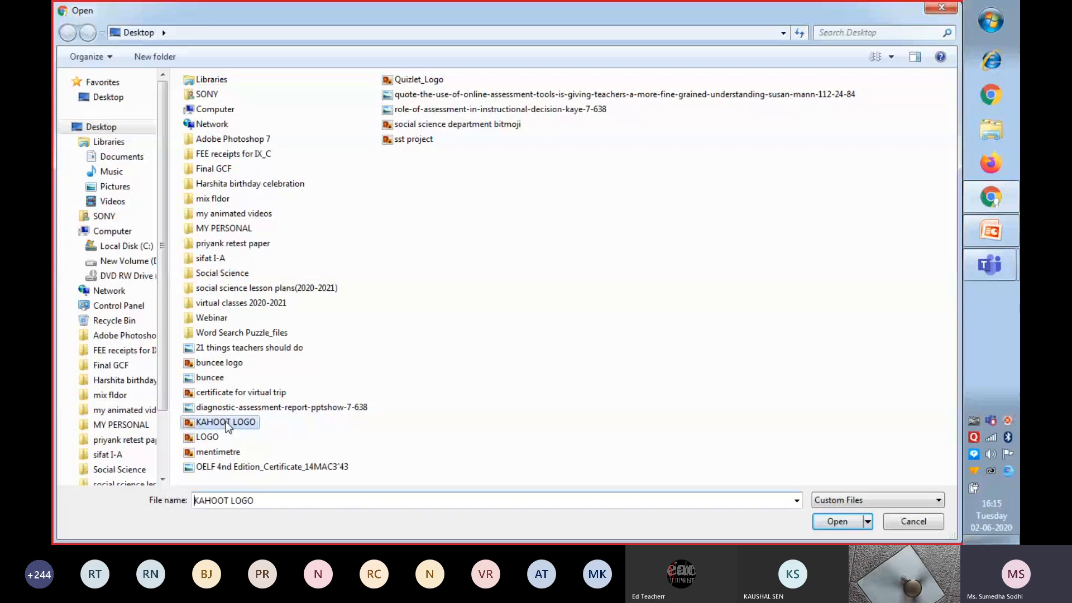
left_click(832, 522)
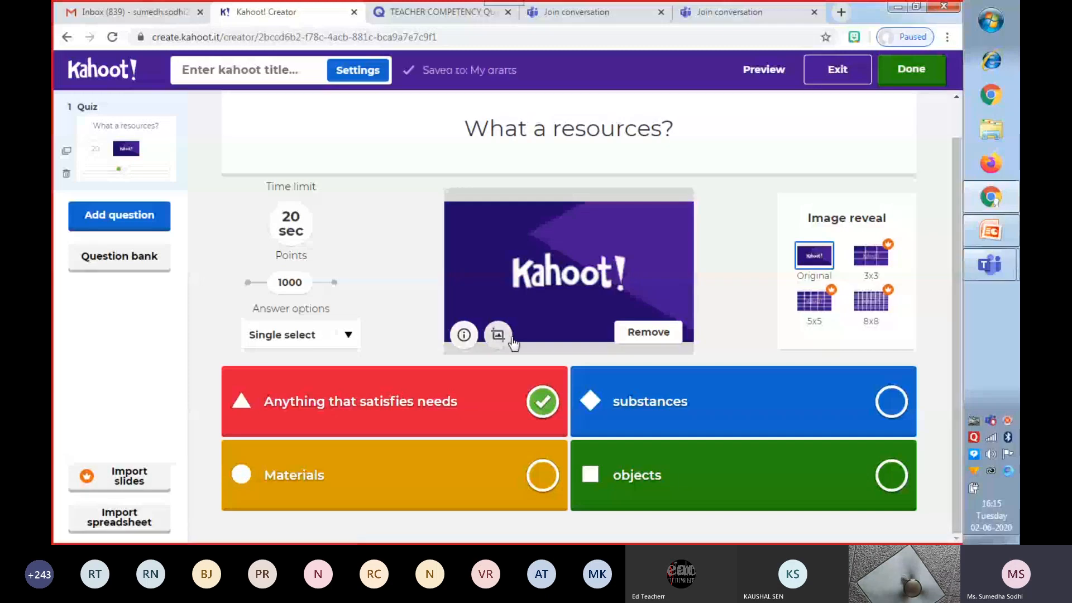
Replace the question's Kahoot logo image with the halved avocado picture from the image library's Most Popular category.
left_click(645, 335)
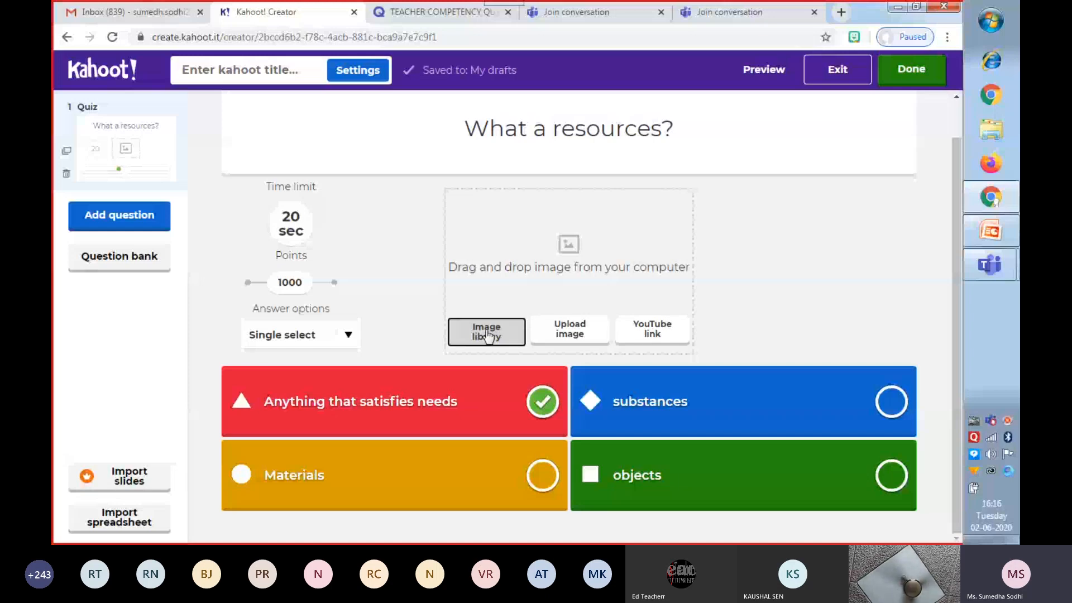
left_click(487, 336)
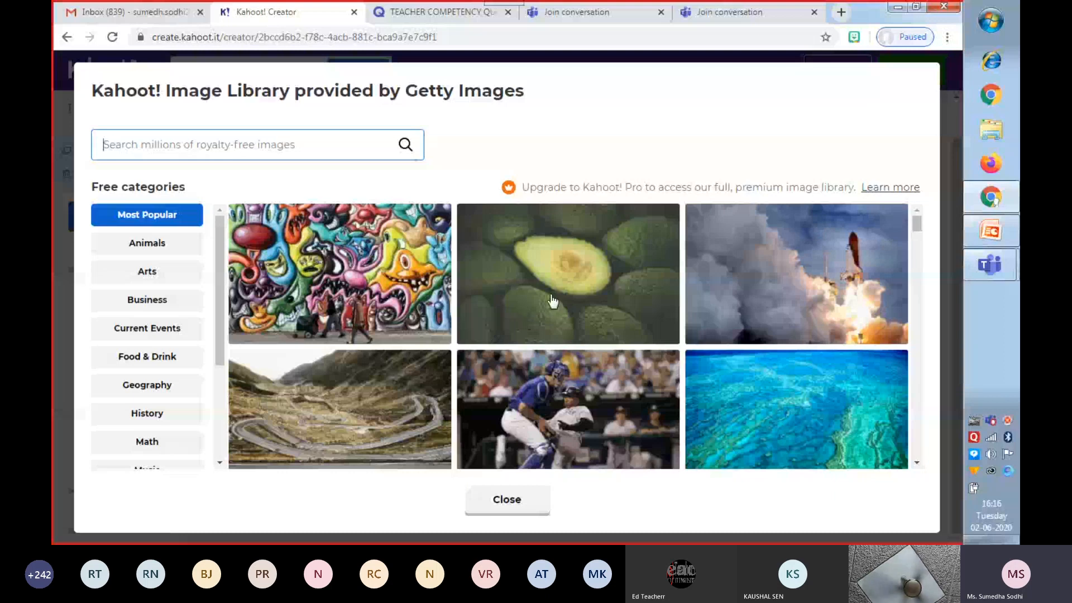
left_click(581, 289)
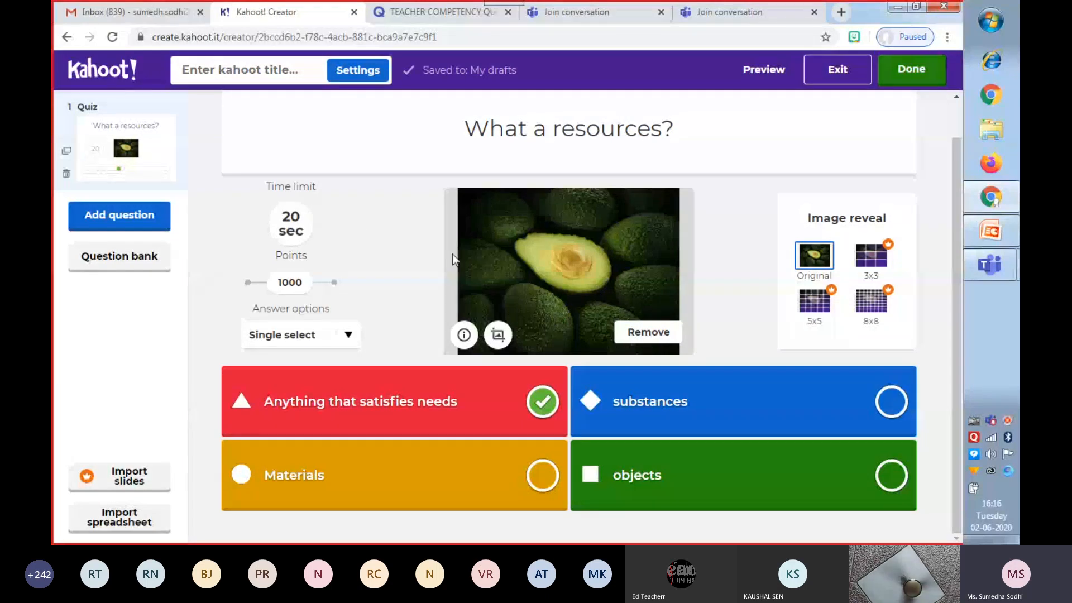
Review the question's available time limits and the single-select and multi-select answer options.
left_click(287, 225)
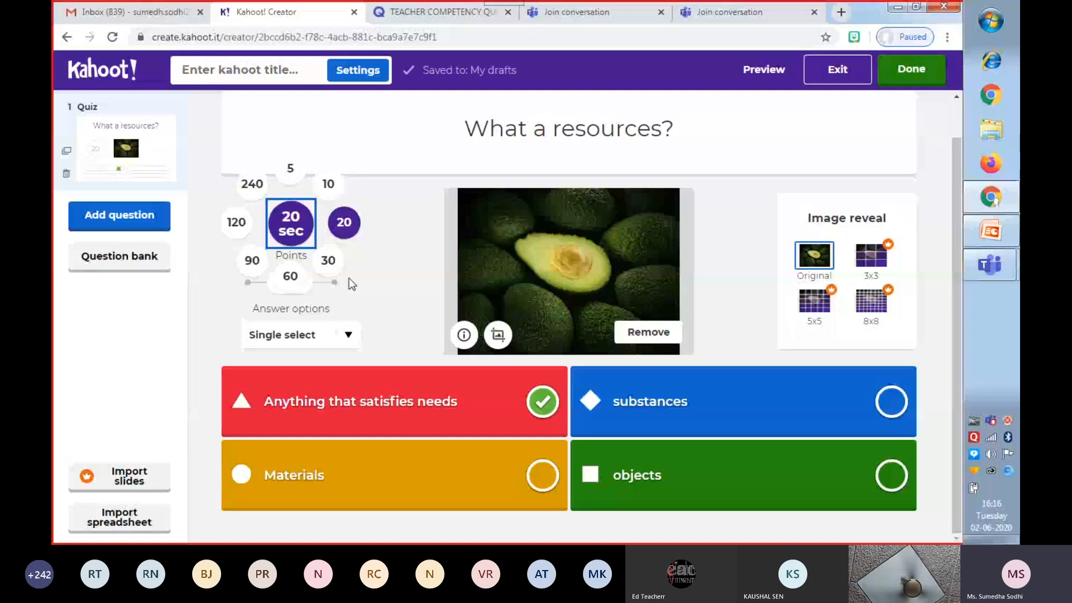
left_click(338, 239)
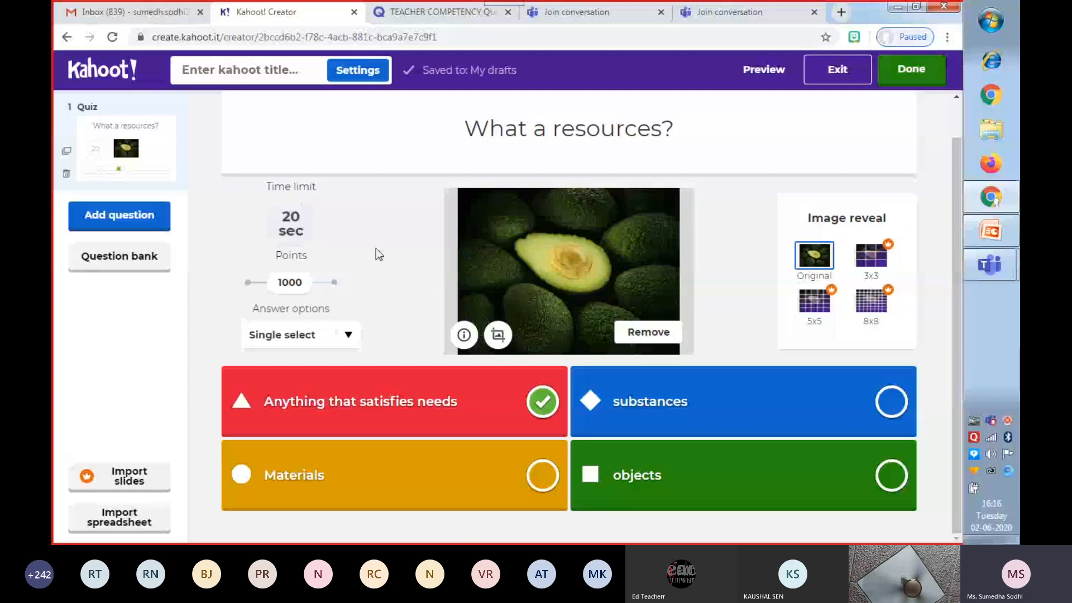
left_click(348, 336)
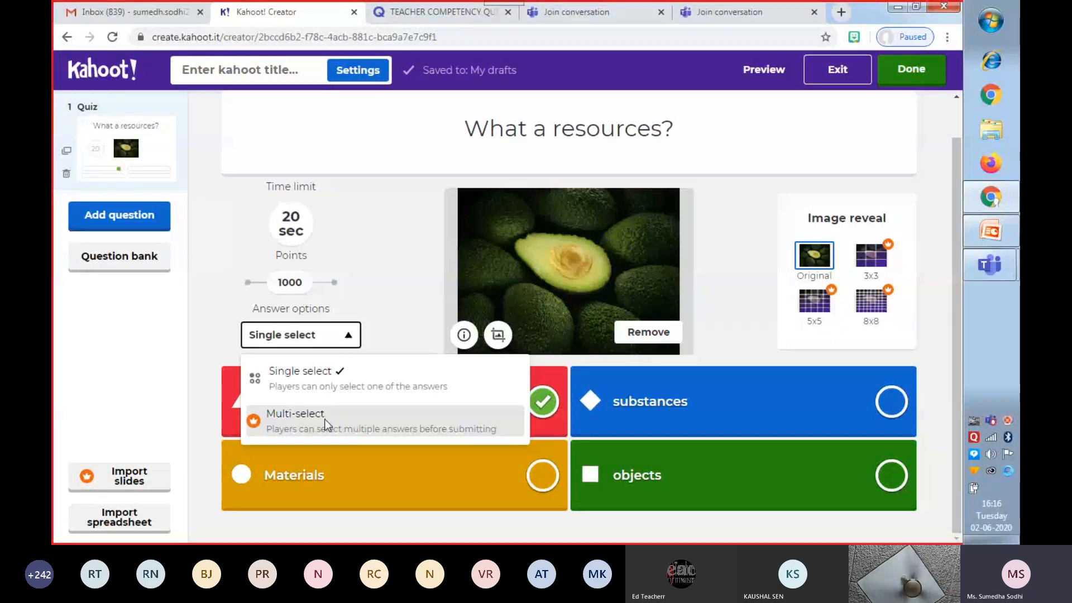
left_click(386, 291)
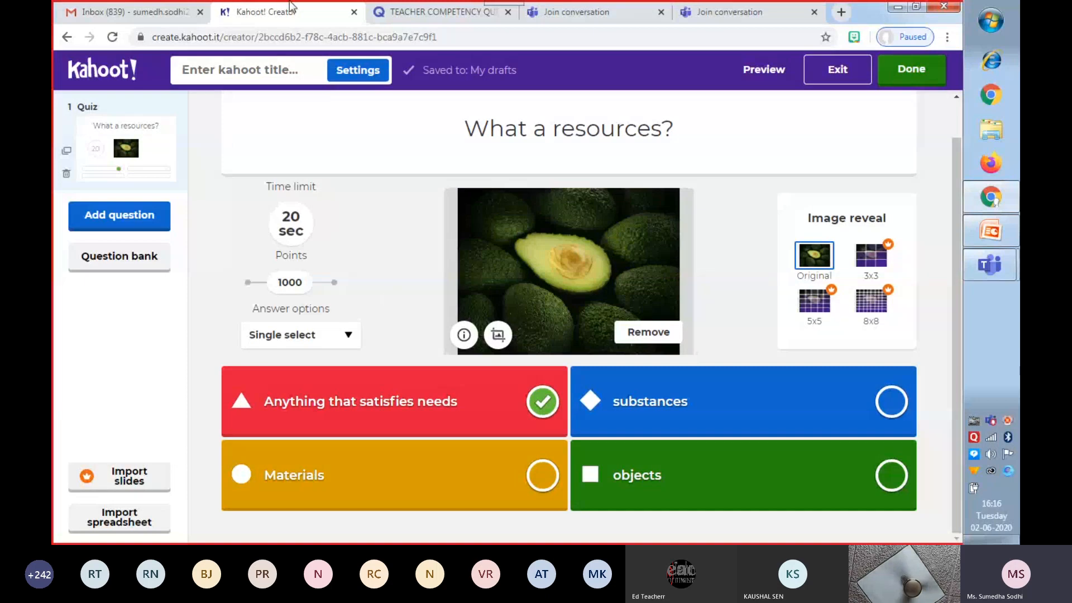
Open the kahoot summary and enter "RESOURCES AND DEVELOPMENT" as the title.
left_click(250, 73)
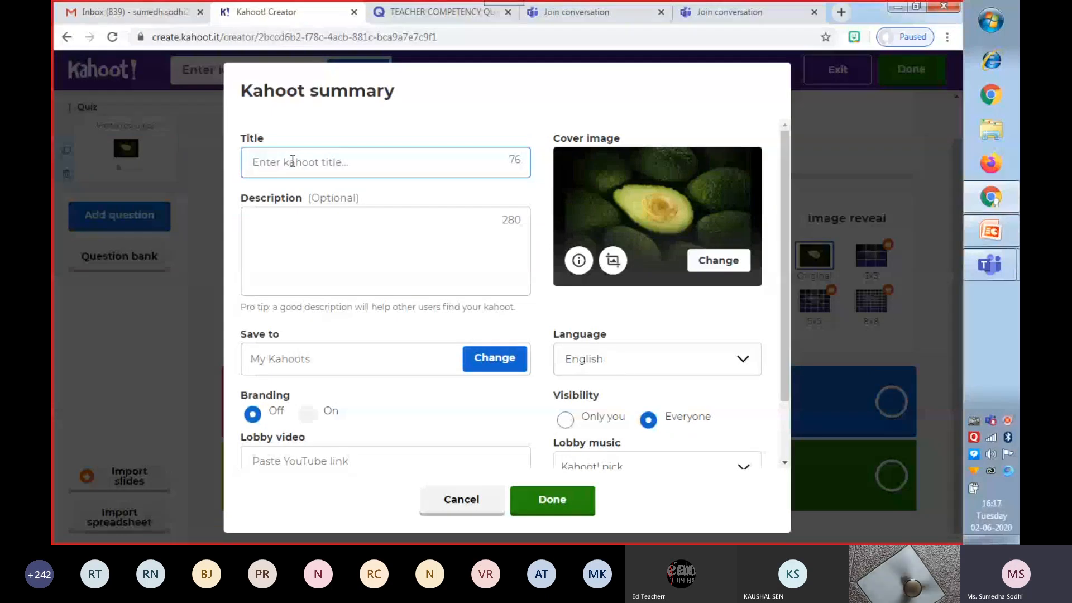
type("RESOUR")
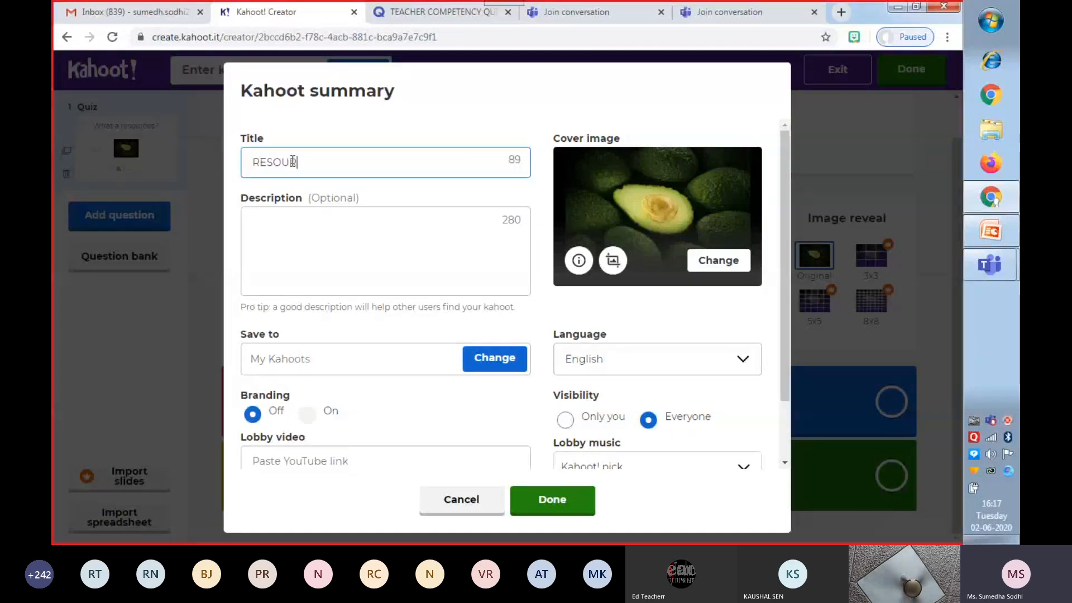
type("CES AN")
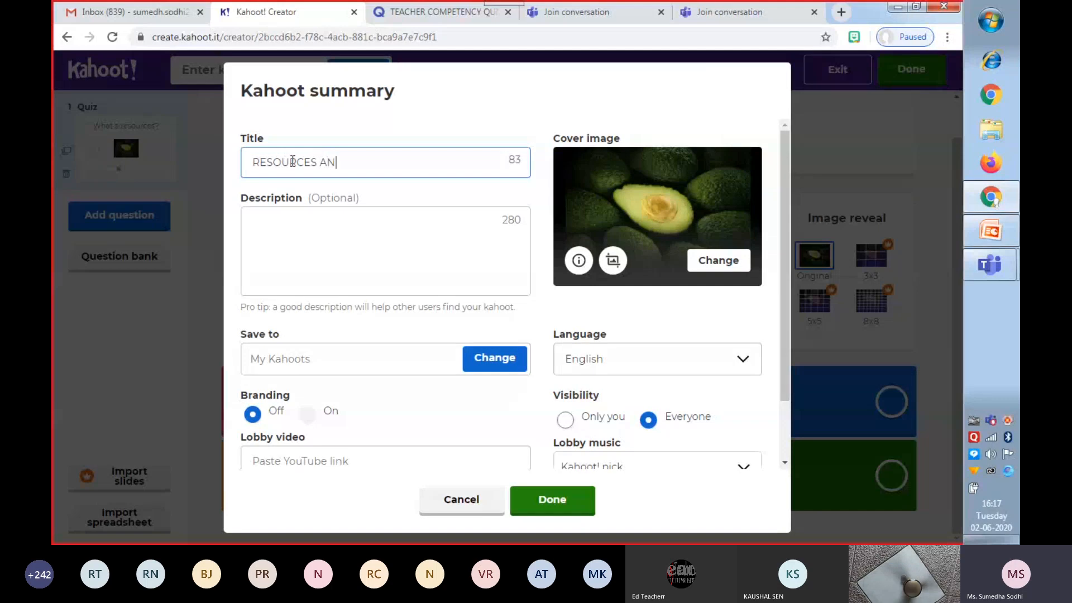
type("D DEVE")
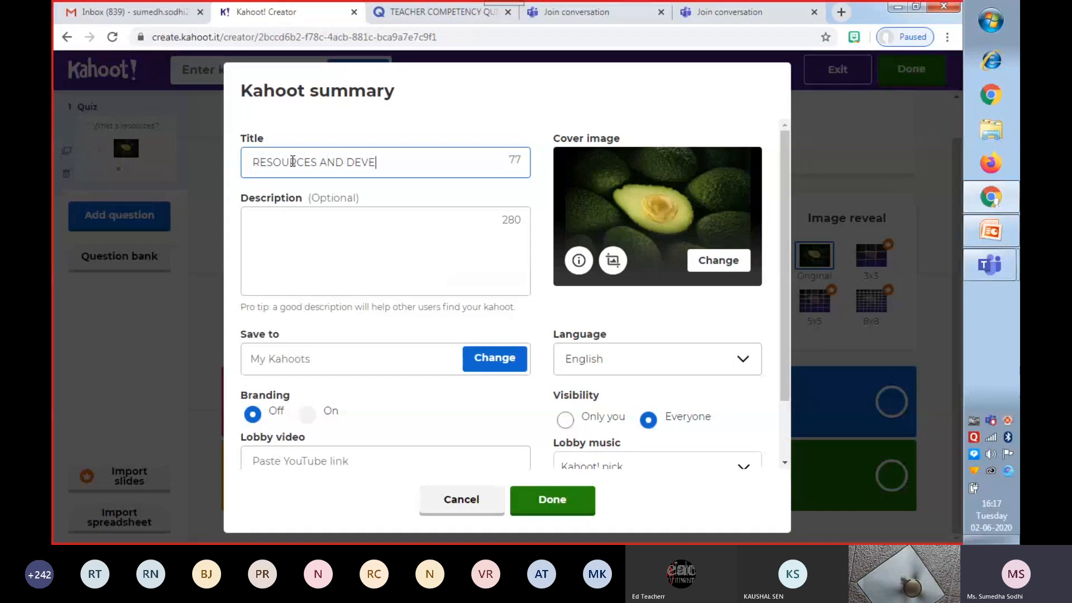
type("LOPMEN")
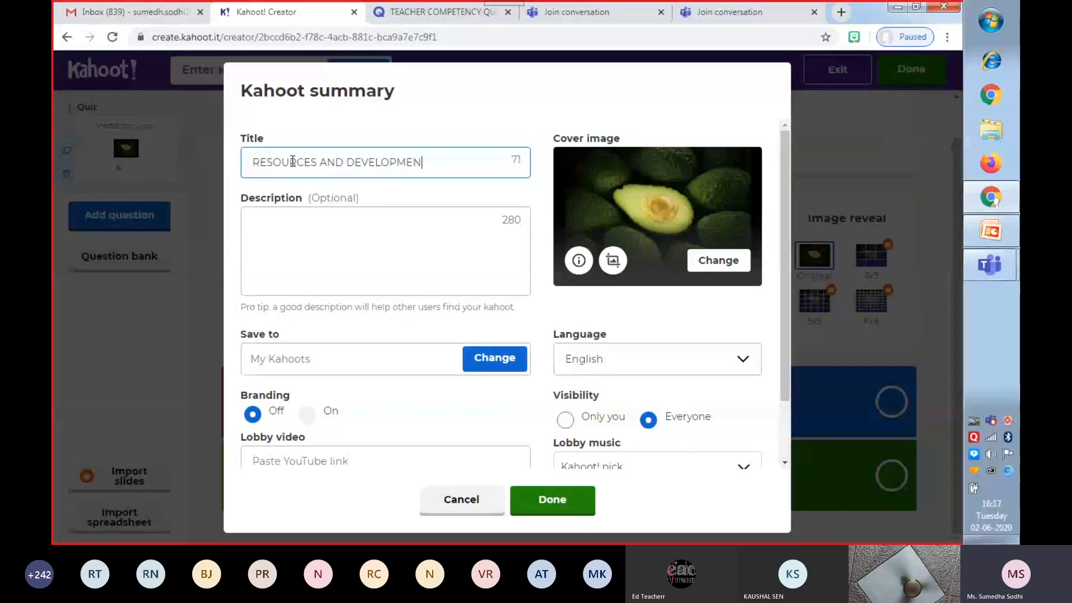
type("T")
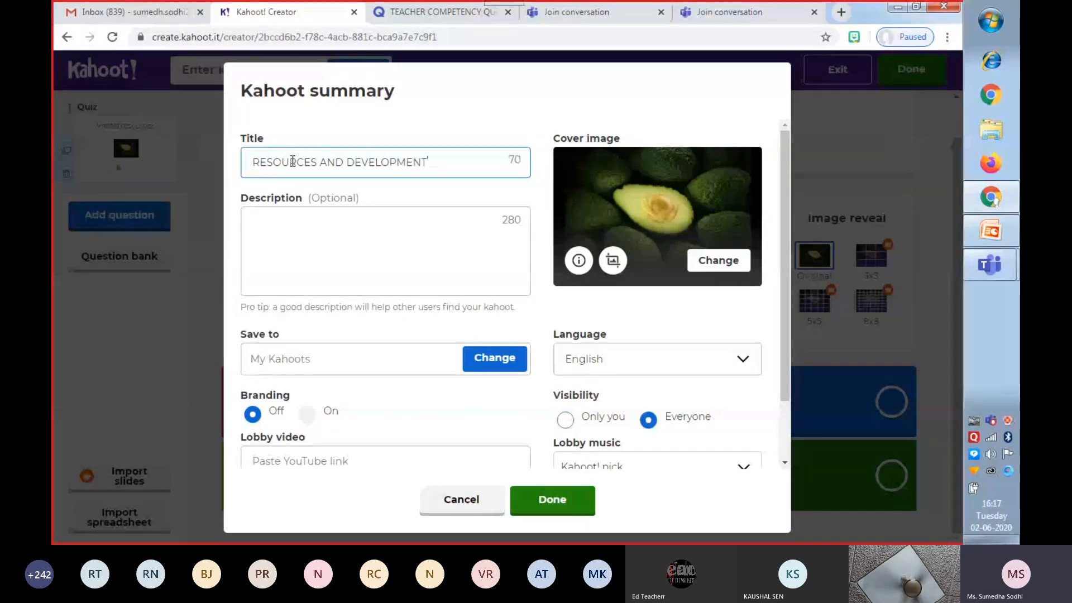
Enter "CLASS X QUIZ" as the kahoot's description and save the summary.
left_click(288, 217)
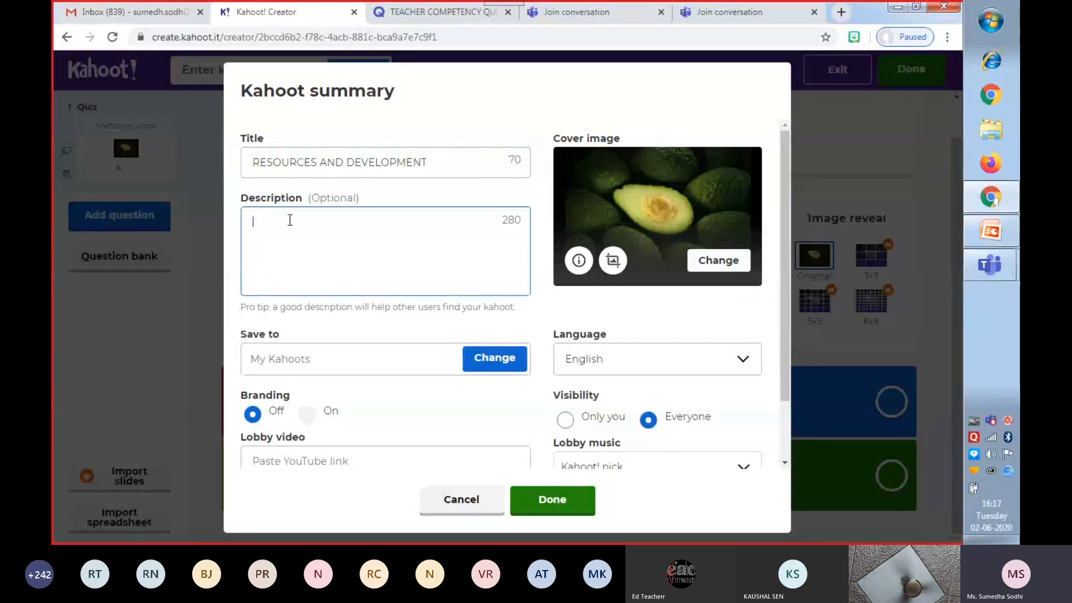
type("CLAS")
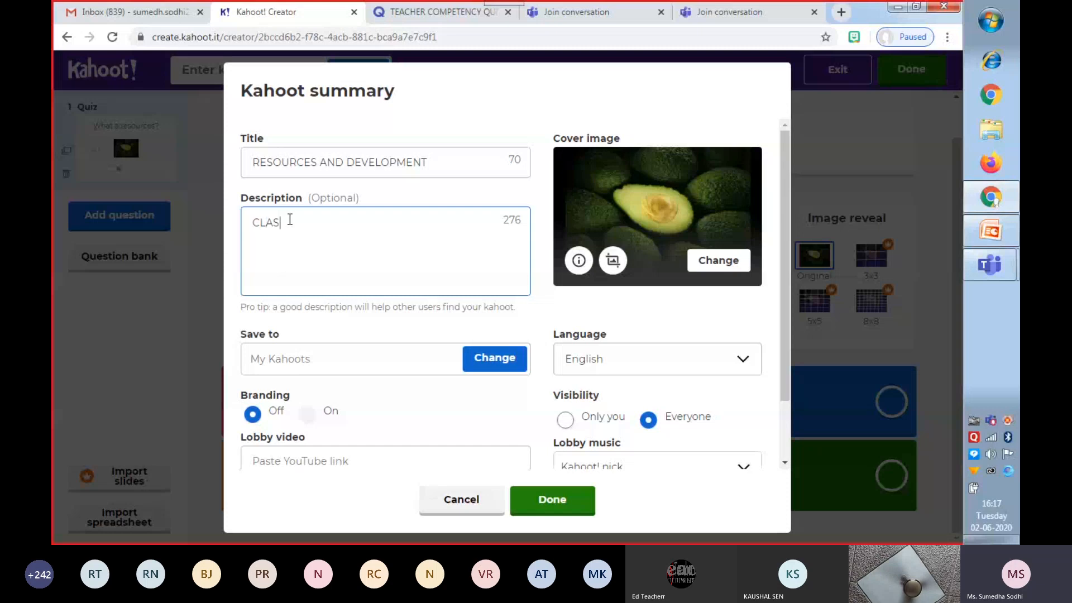
type("S X Q")
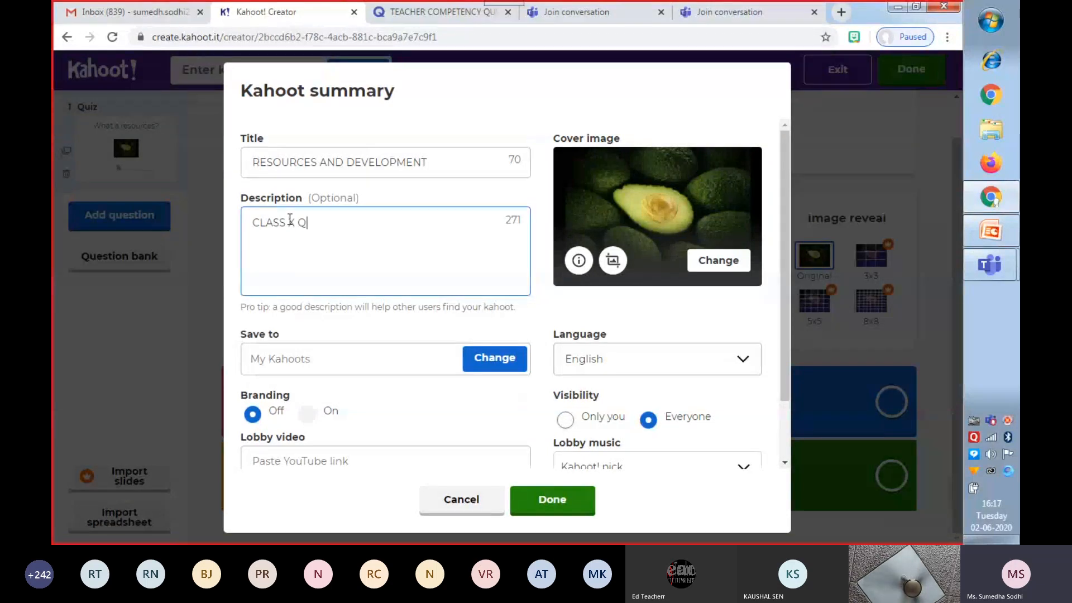
type("UIZ")
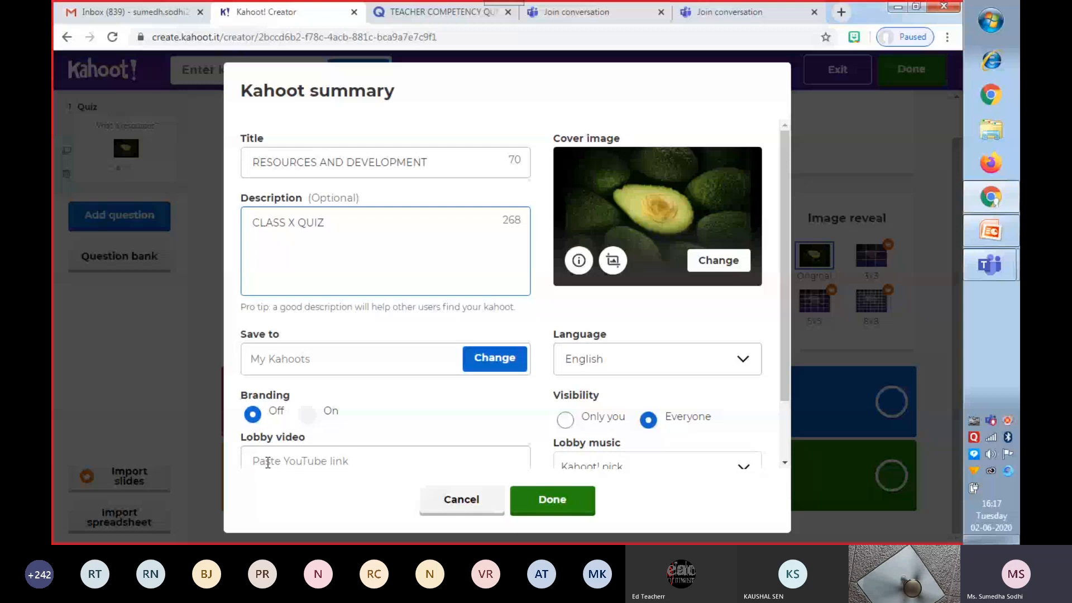
left_click_drag(786, 391, 786, 434)
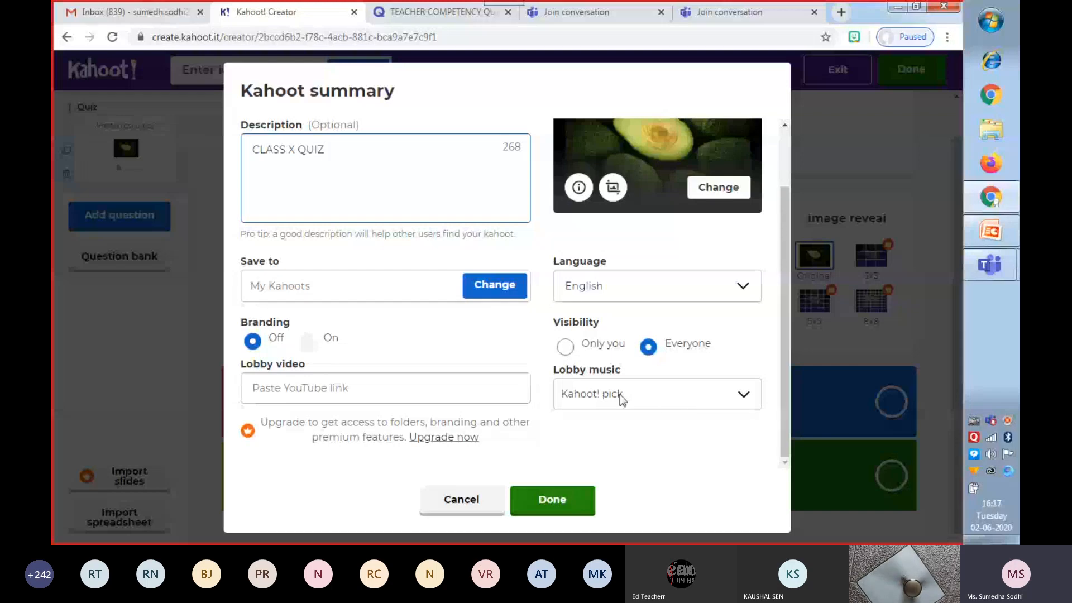
left_click(555, 506)
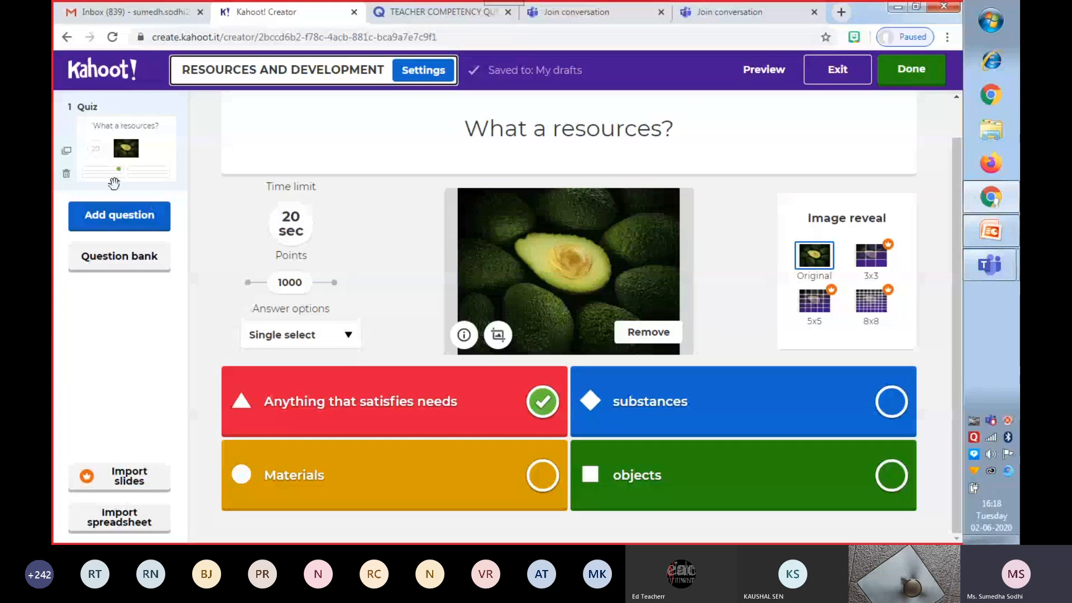
Add a true-or-false question reading "NATURAL RESOURCES ARE AVAILABLE FOR EVERYONE WITHOUT ANY LIMITATIONS" and mark False as the correct answer.
left_click(122, 221)
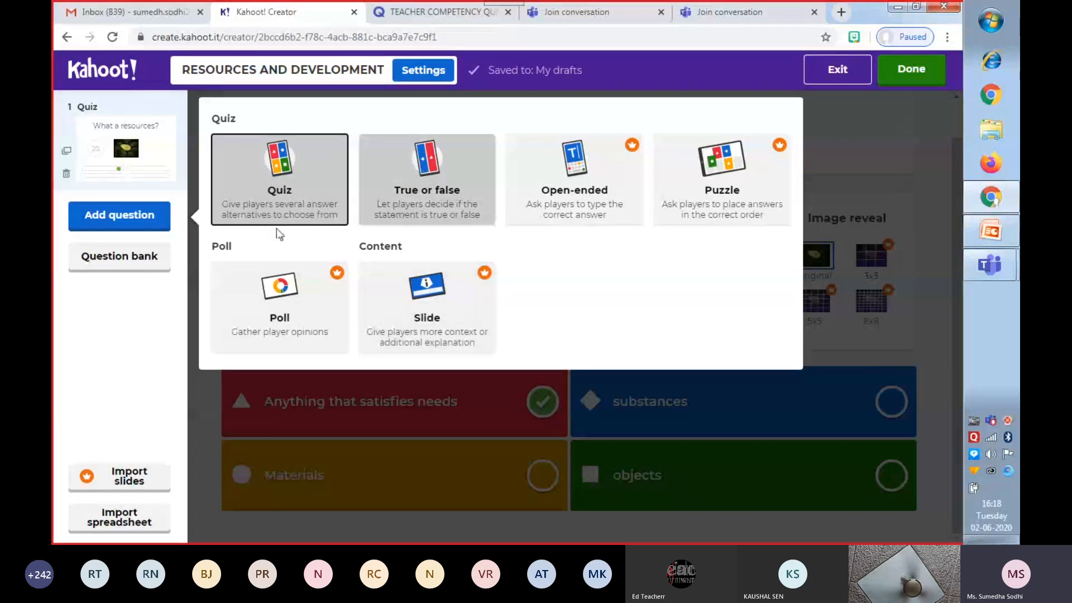
left_click(429, 194)
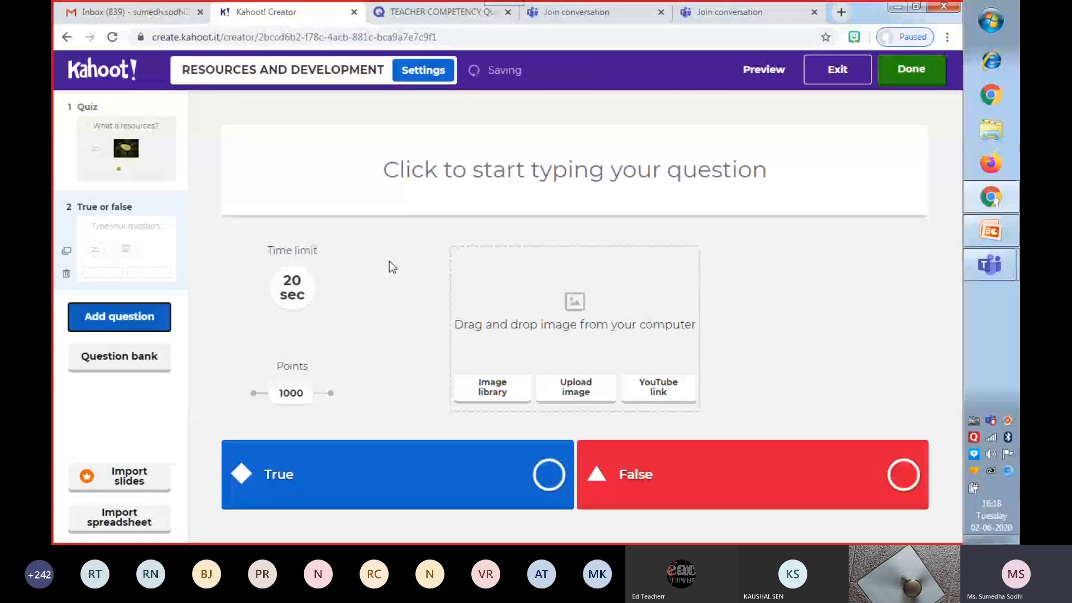
left_click(450, 177)
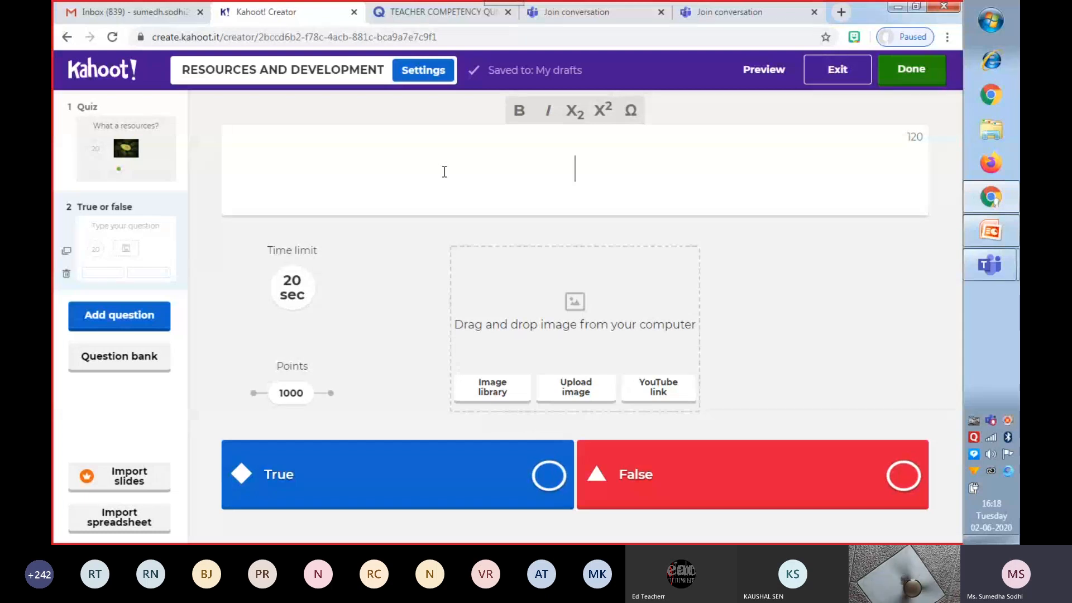
type("NATURAL")
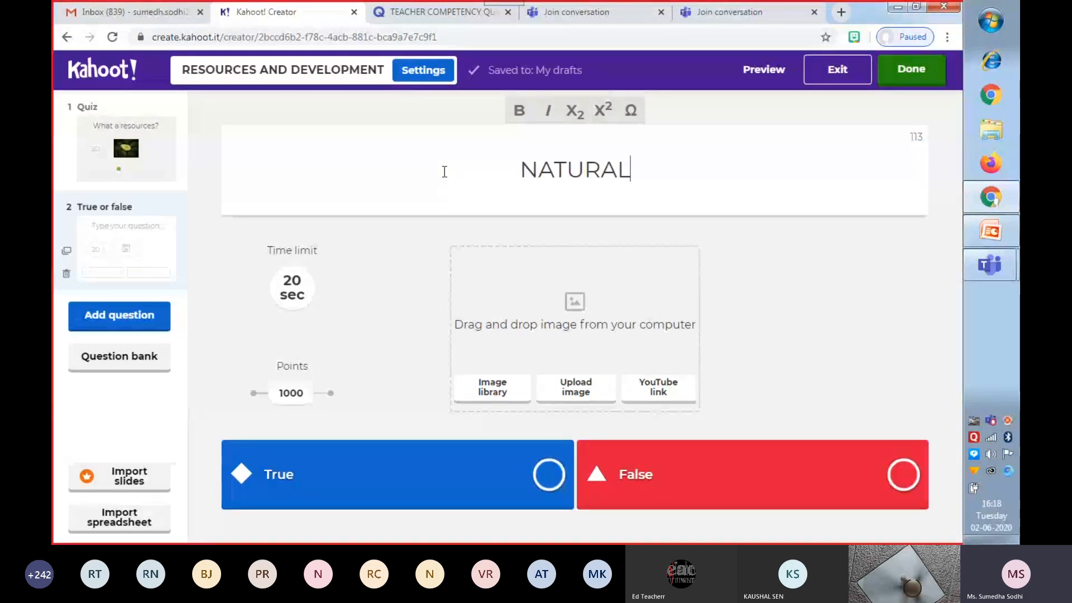
type(" RESOUR")
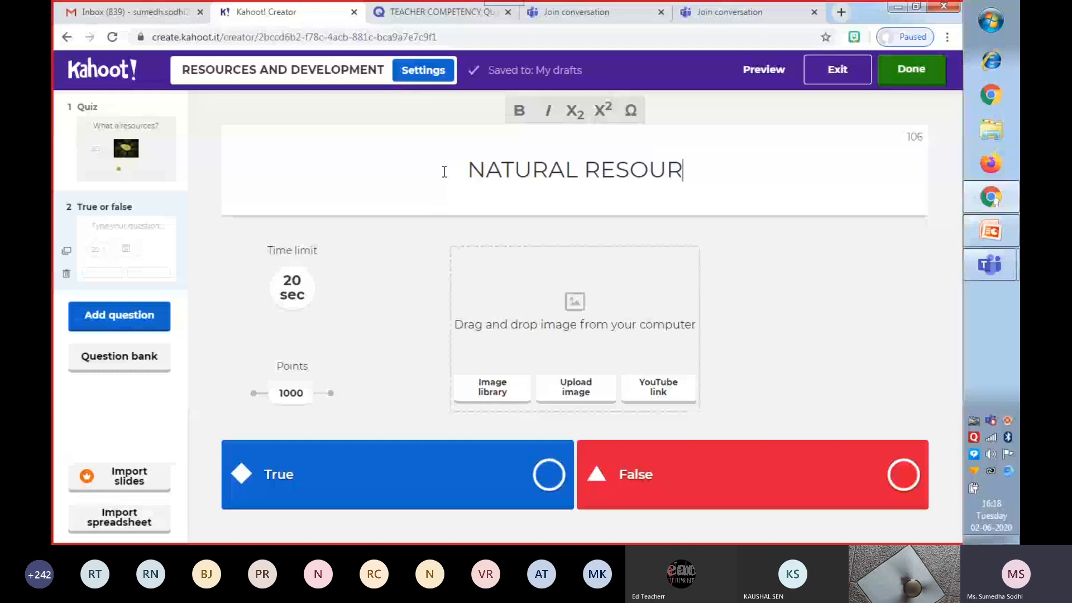
type("CES ARE ")
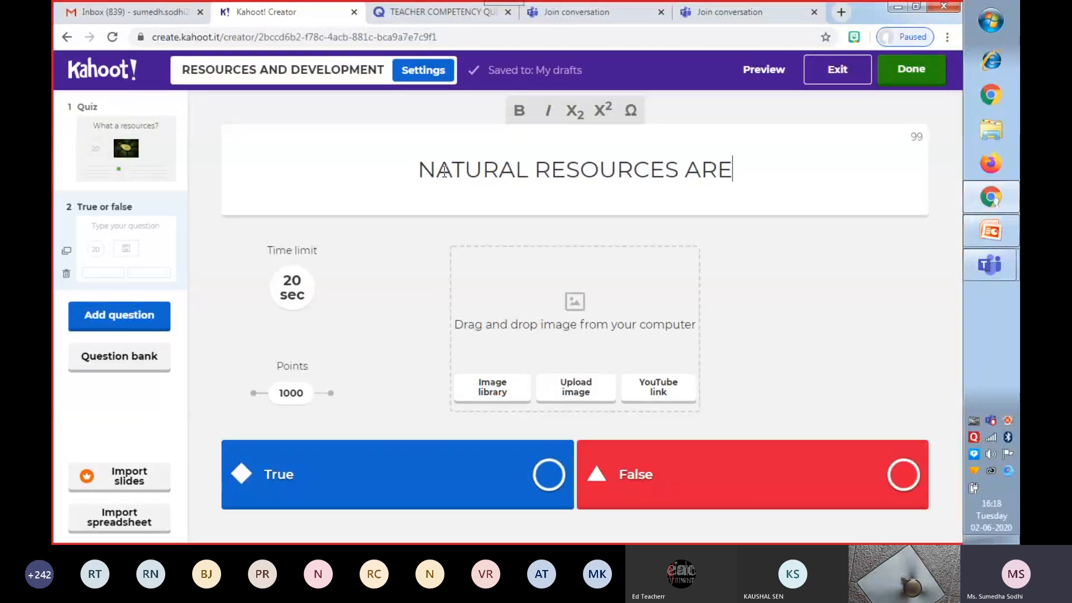
type("AVAIL")
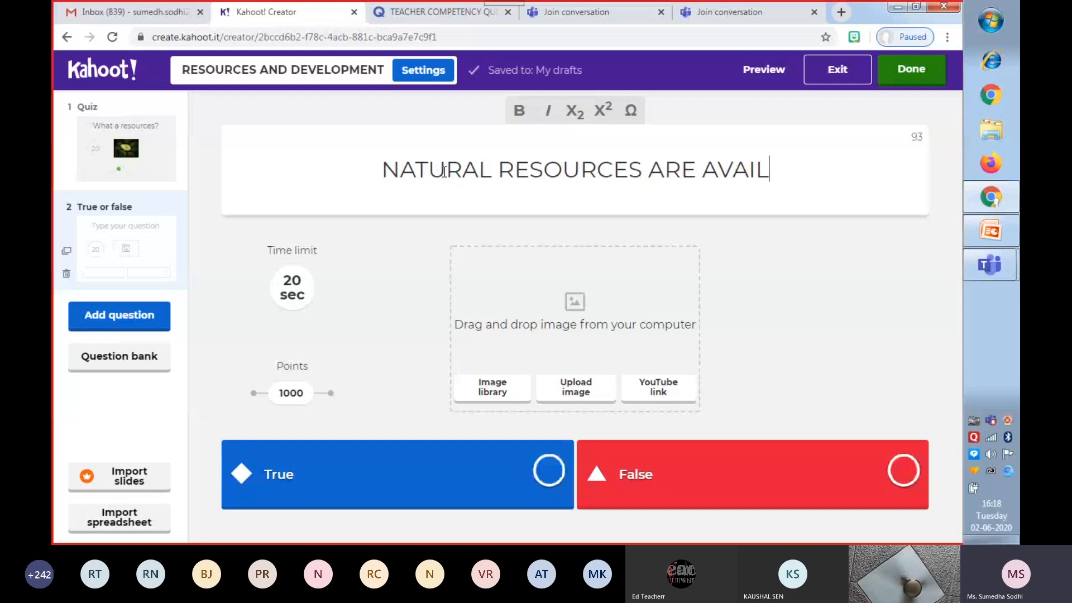
type("ABLE FOR")
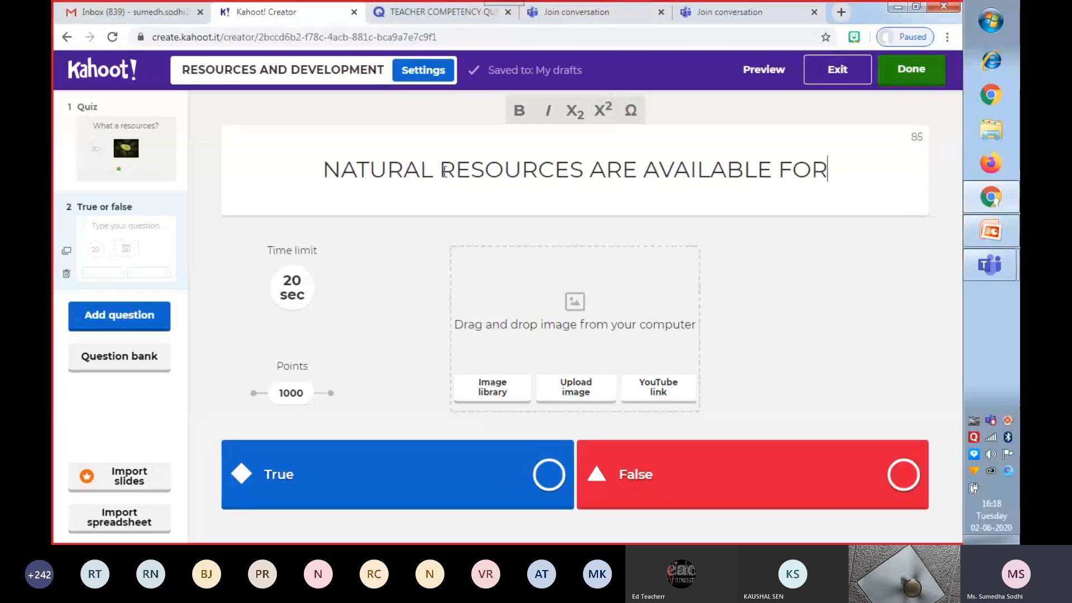
type(" EVER")
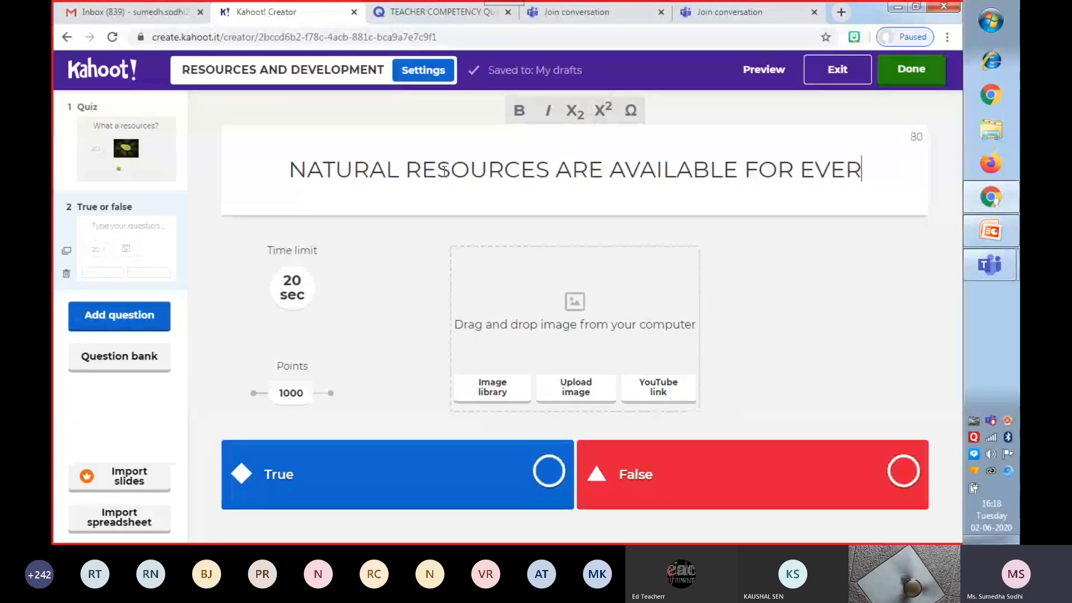
type("YONE WI")
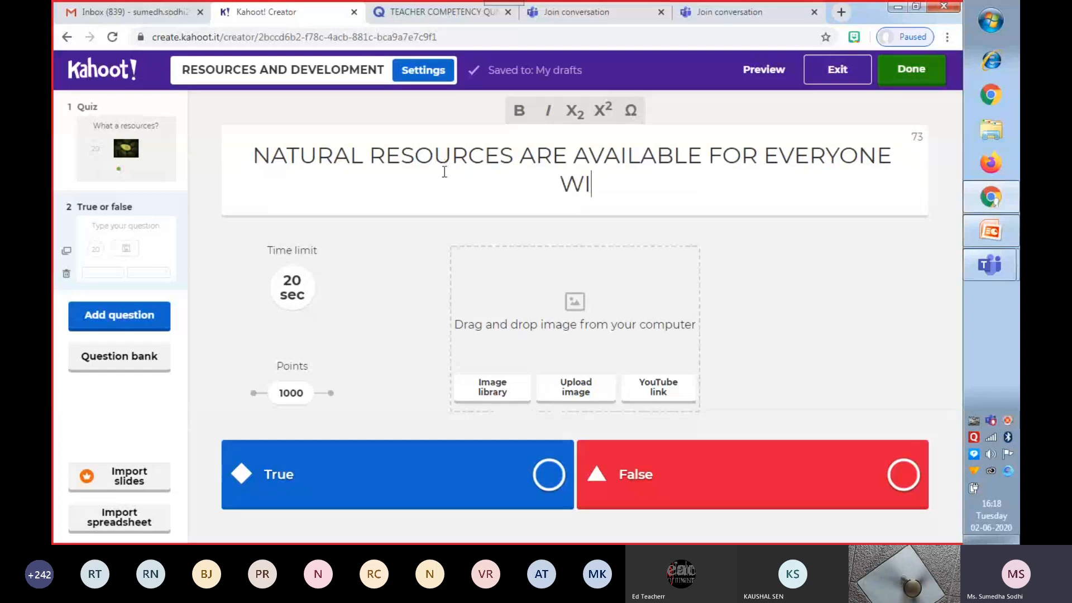
type("THOUT ")
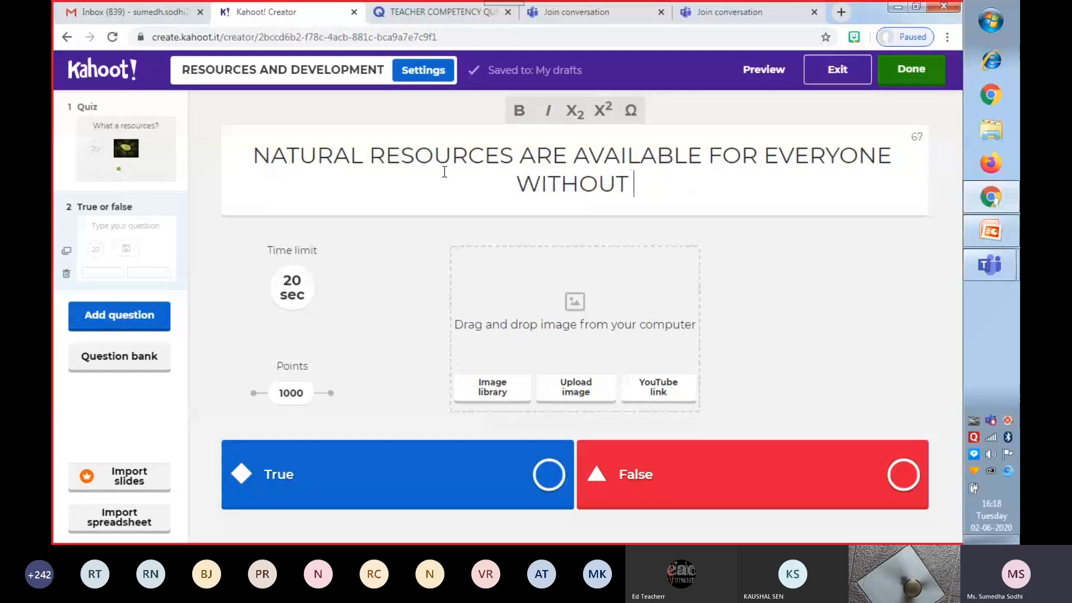
type("ANY LI")
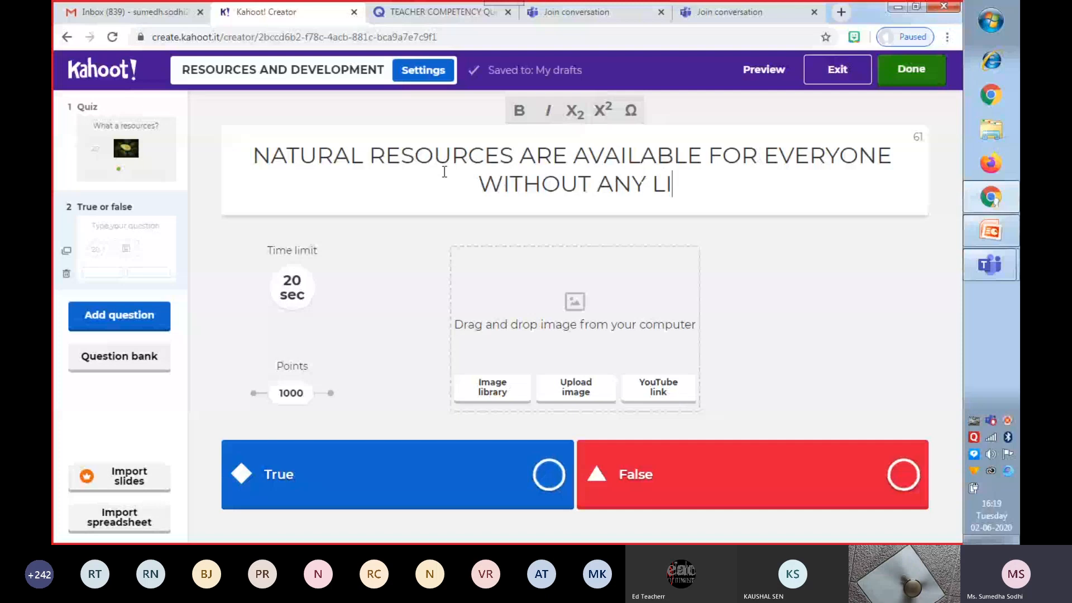
type("MITATIONS")
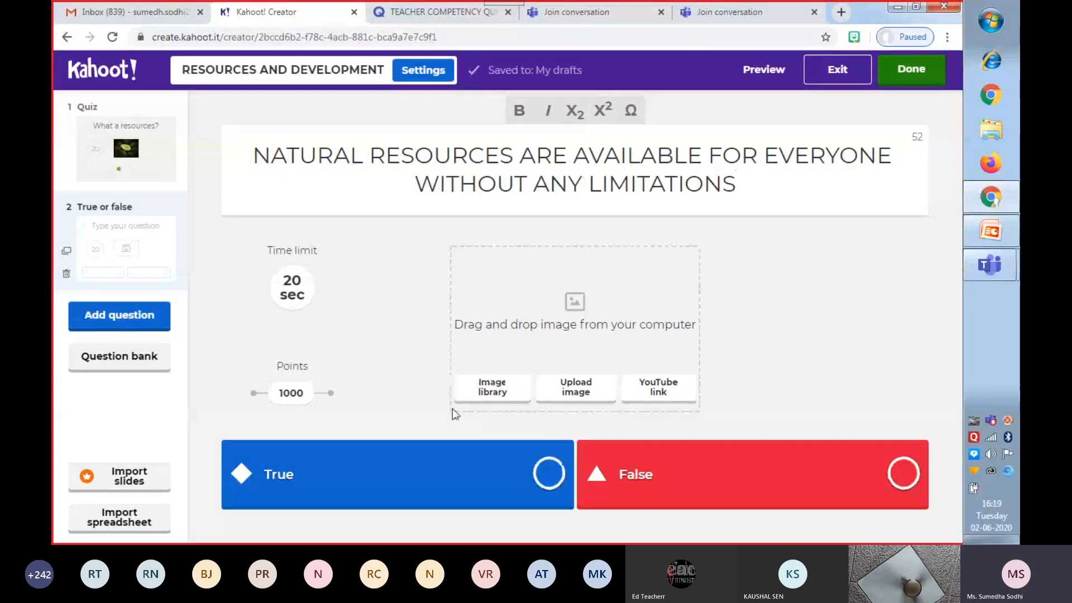
left_click(896, 481)
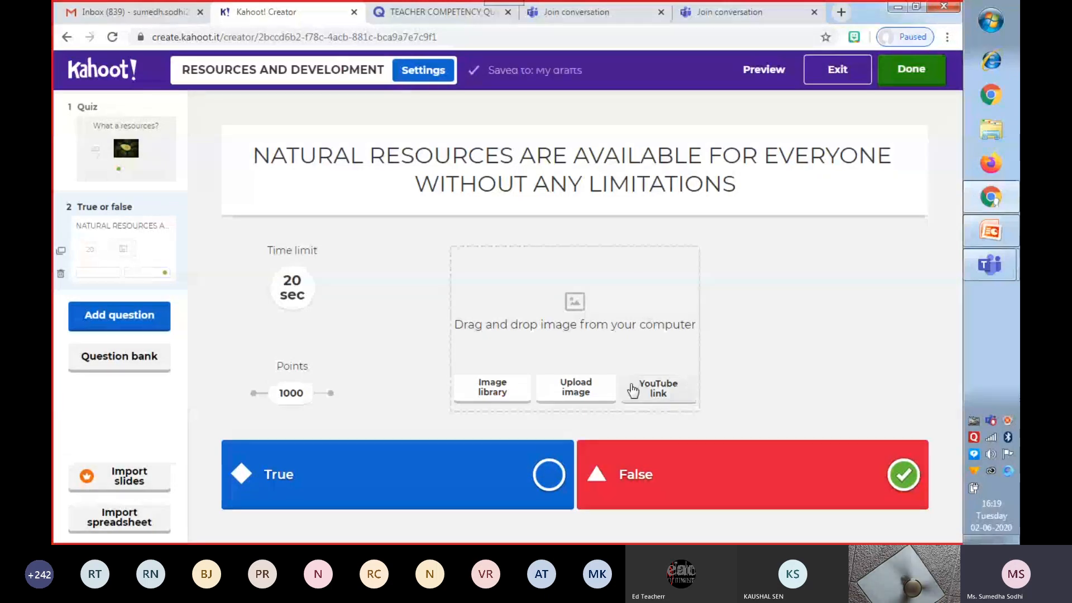
Browse the image library's free categories and add the multicoloured world map from Geography to the true-or-false question.
left_click(489, 394)
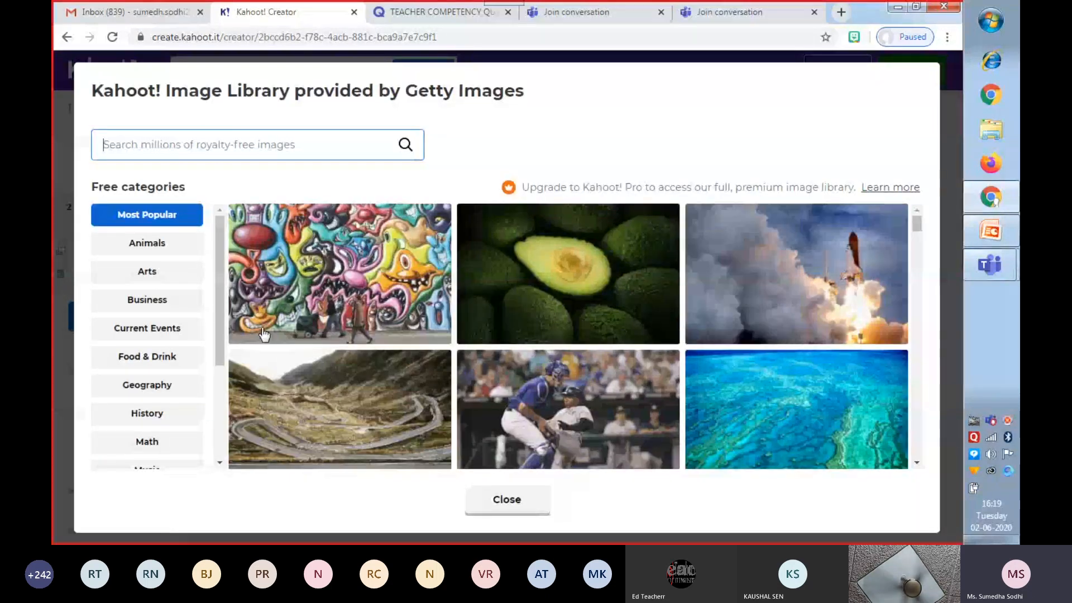
left_click(157, 252)
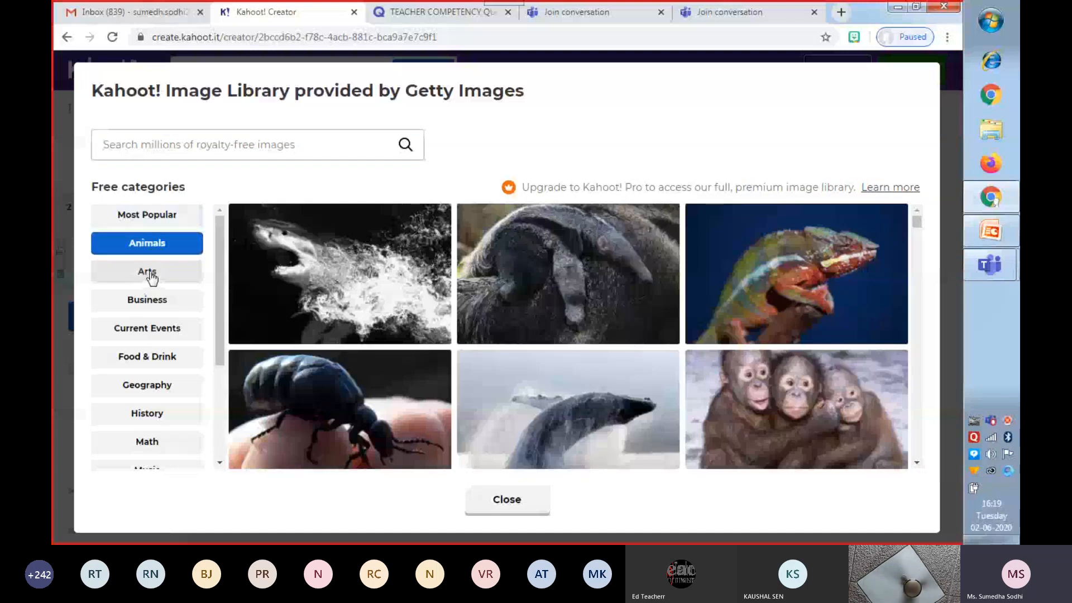
left_click(150, 272)
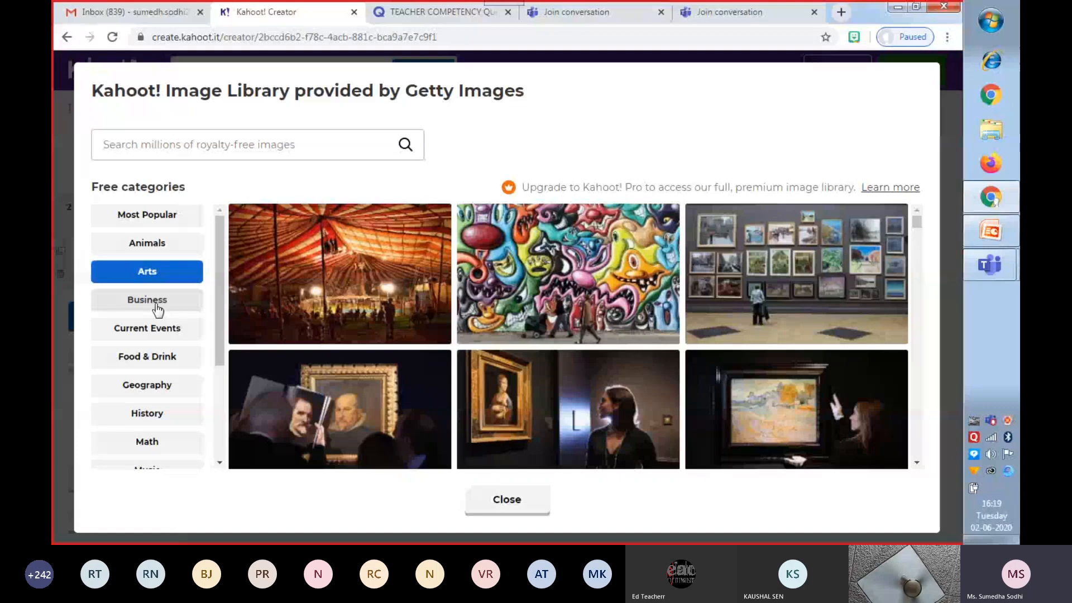
left_click(155, 307)
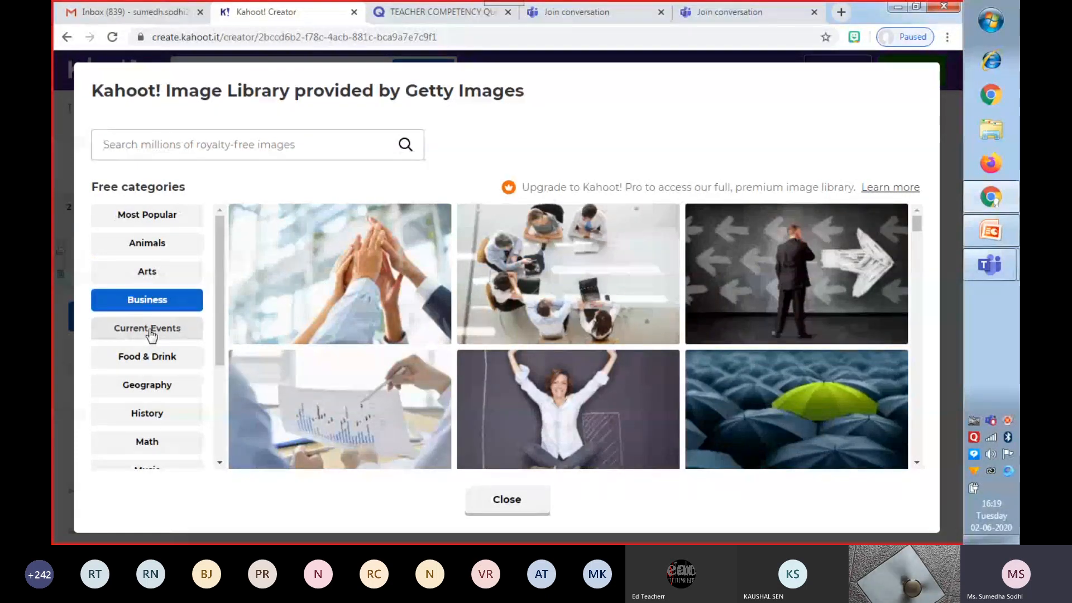
left_click(151, 334)
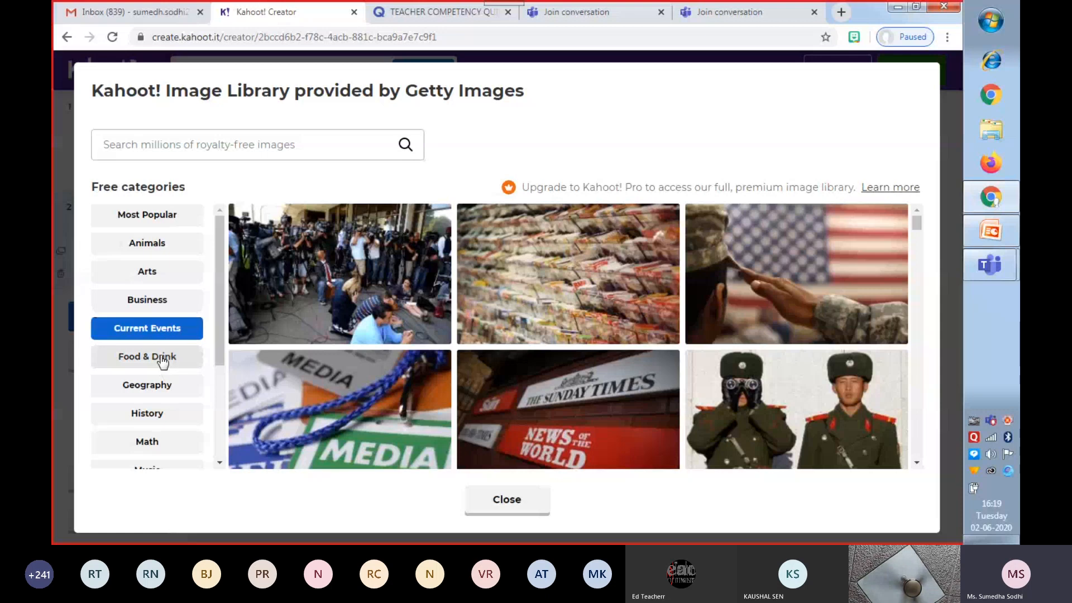
left_click(163, 364)
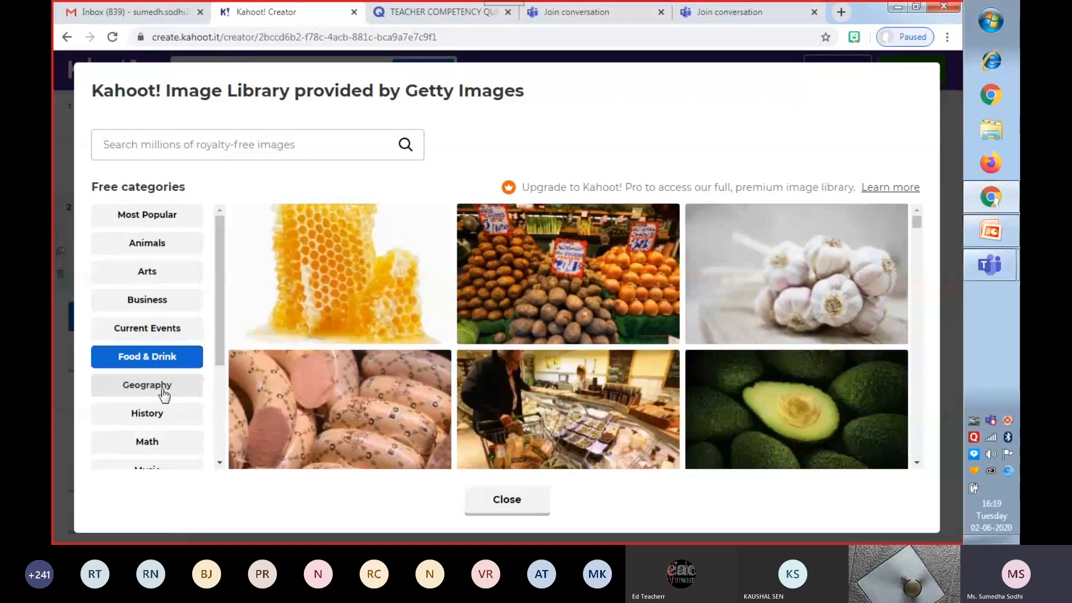
left_click(163, 392)
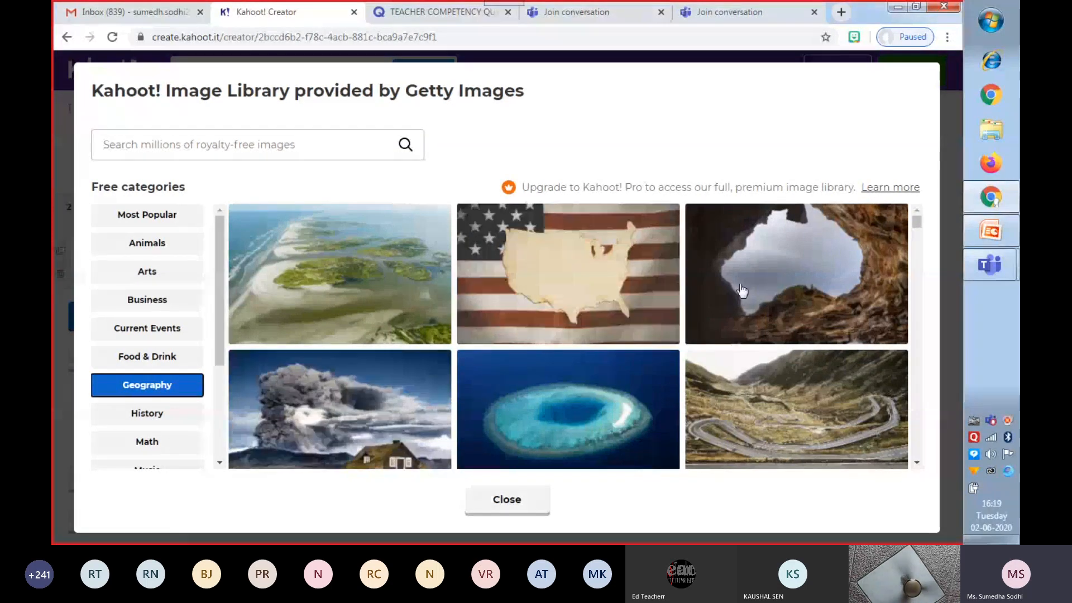
left_click_drag(914, 219, 917, 267)
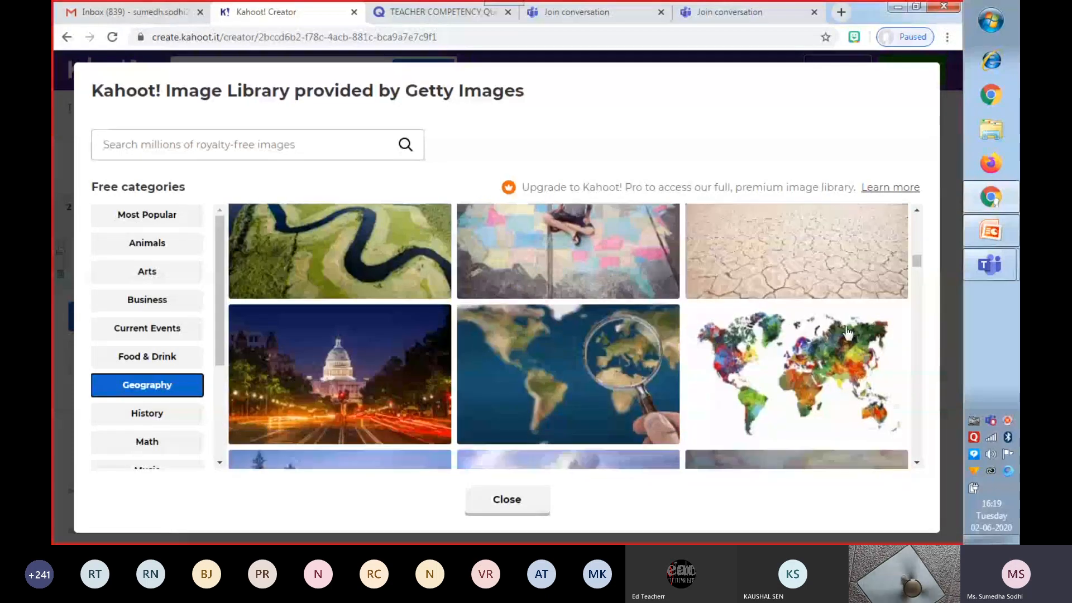
left_click(809, 369)
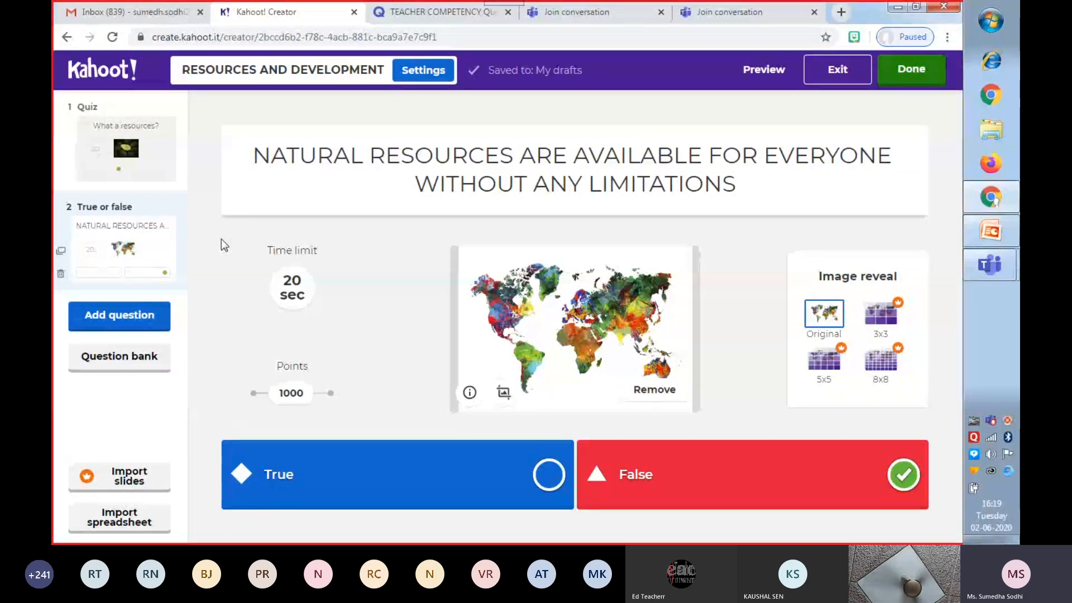
Add a third question of type Quiz reading "NATURAL RESOURCES ARE CLASSIFIED INTO WHICH TYPES".
left_click(128, 320)
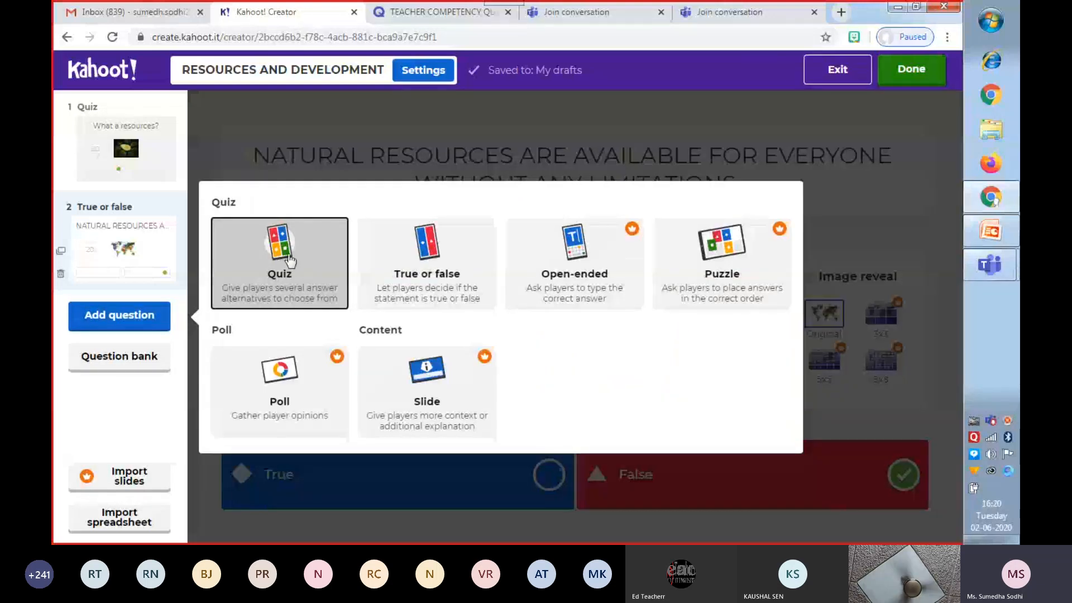
left_click(289, 259)
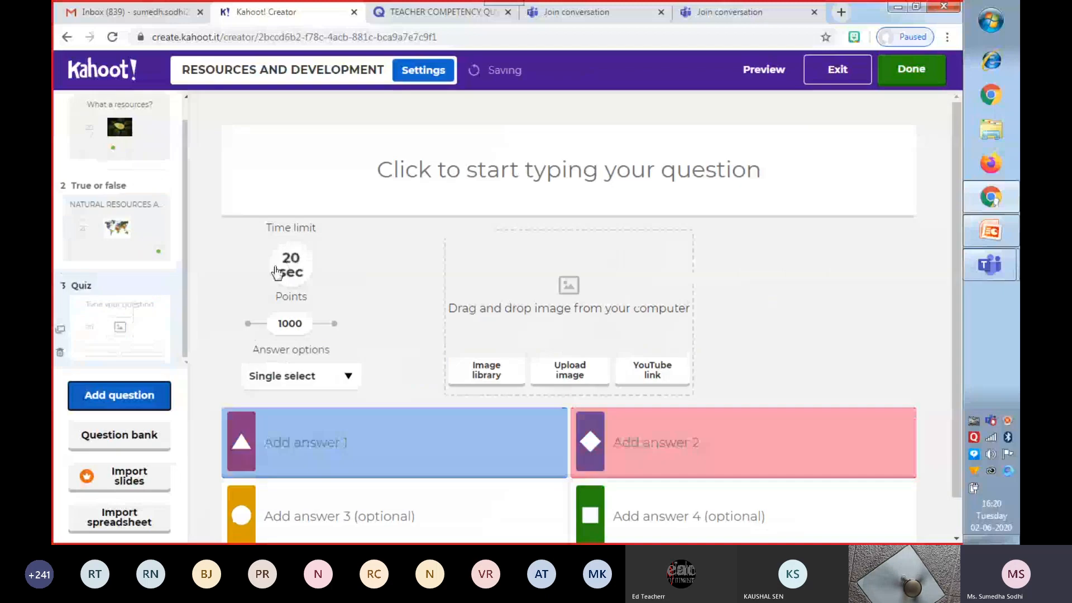
left_click(421, 165)
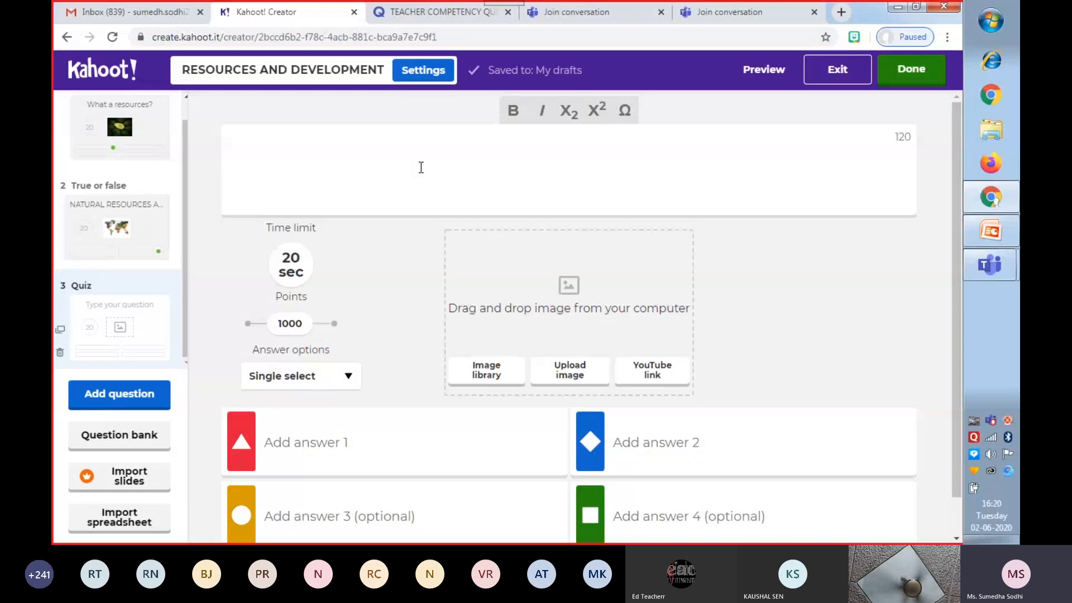
type("NA")
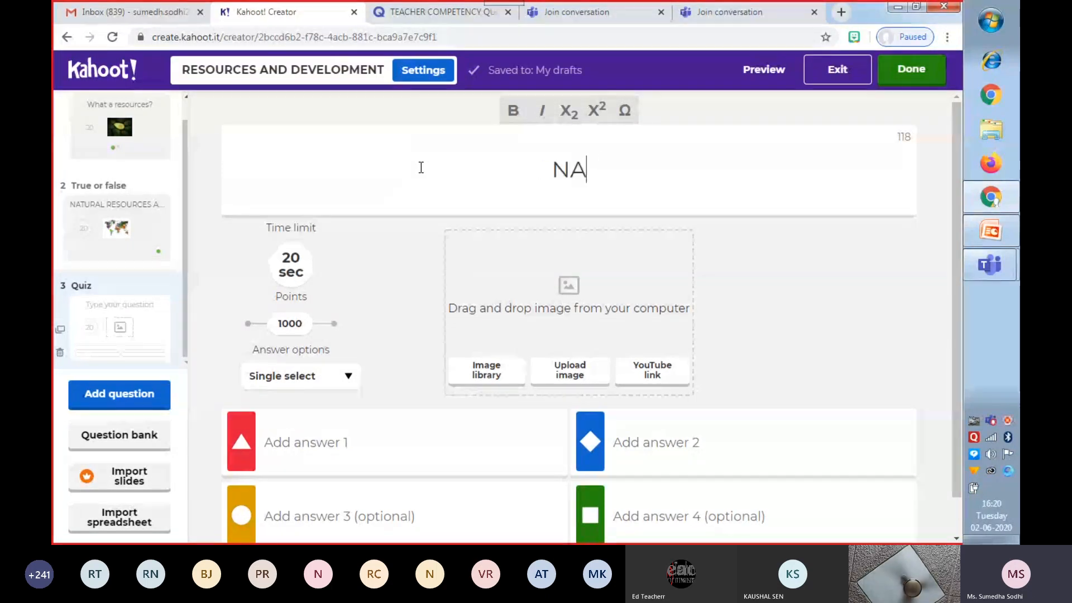
type("TURAL ")
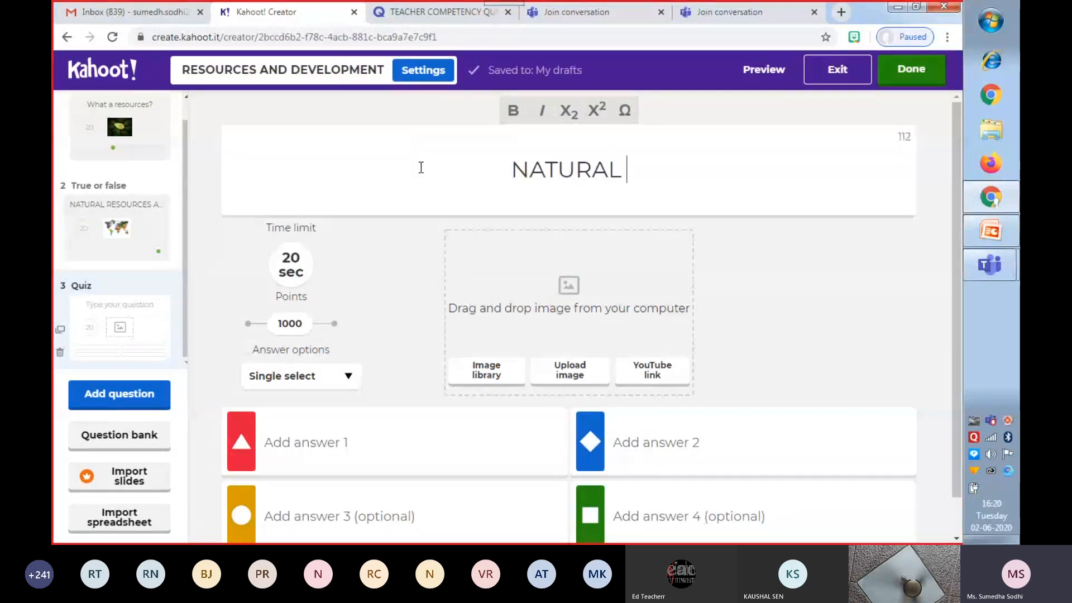
type("RESOUR")
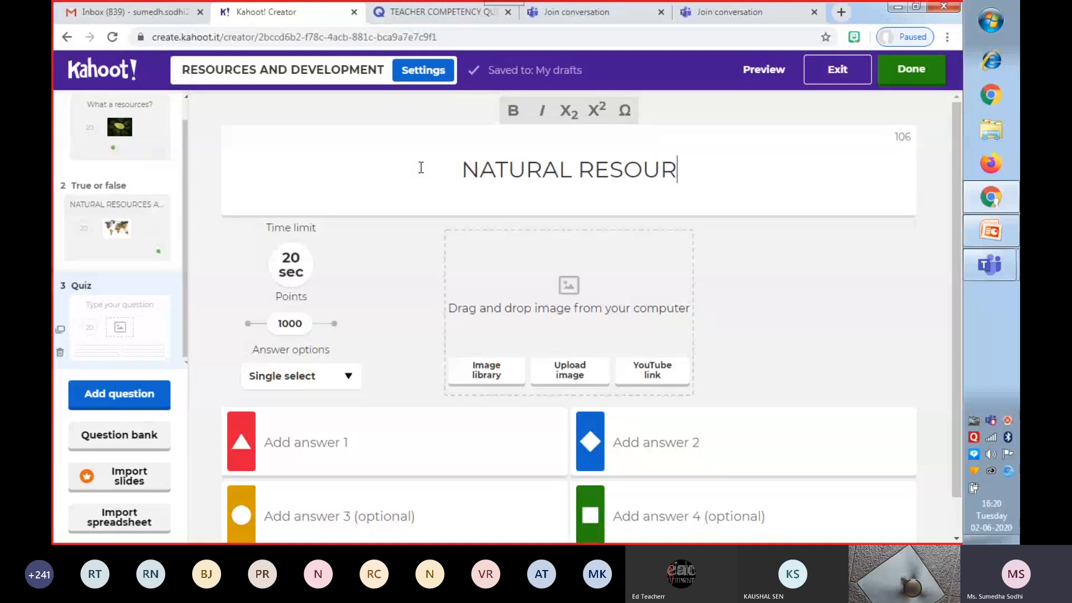
type("CES ARE ")
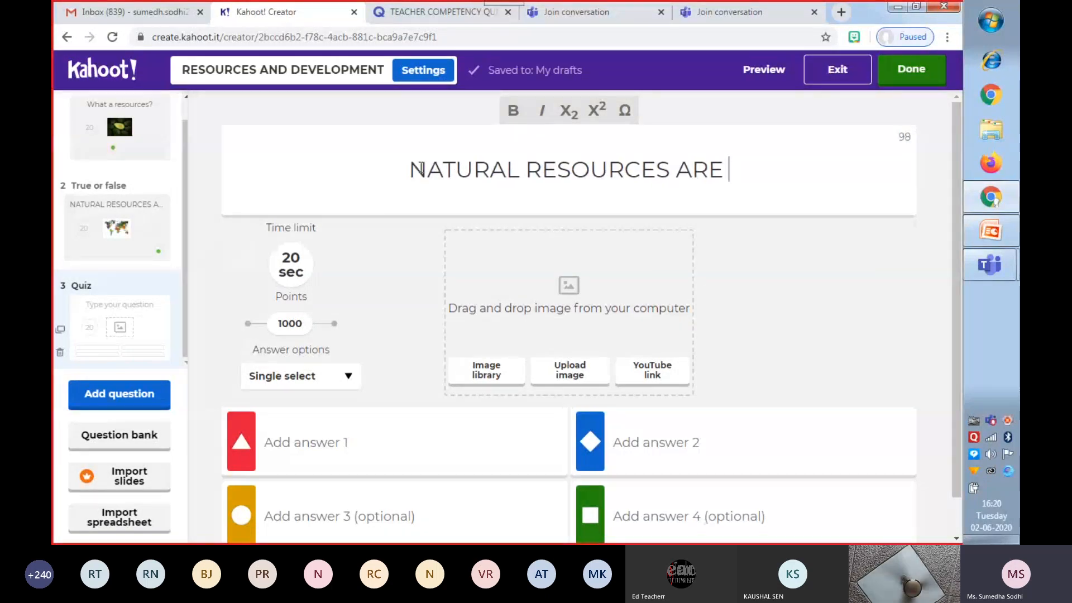
type("C")
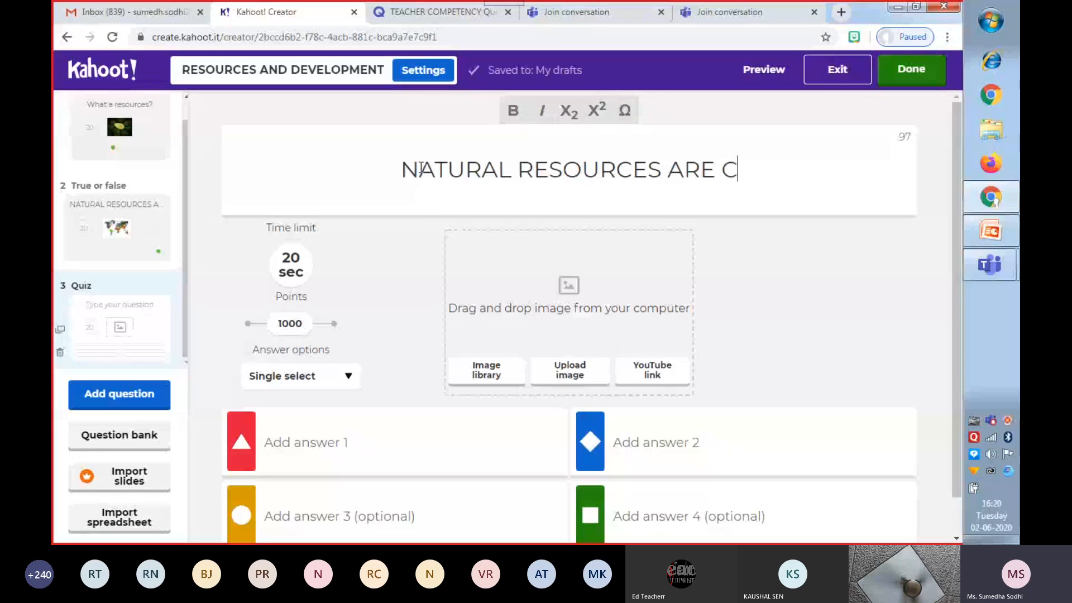
type("LA")
key("BackSpace")
key("BackSpace")
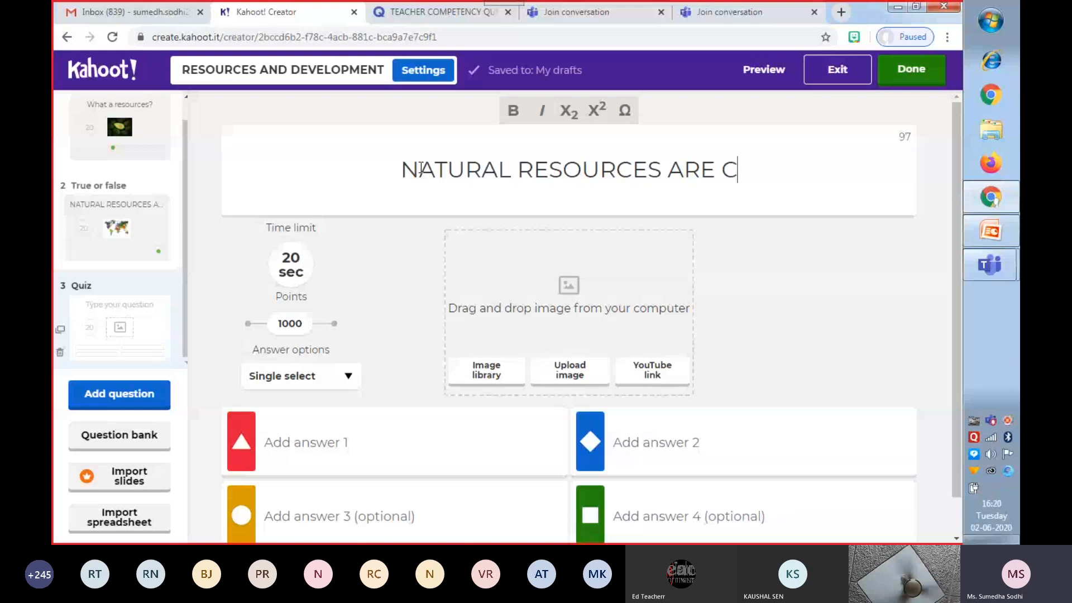
type("LAS")
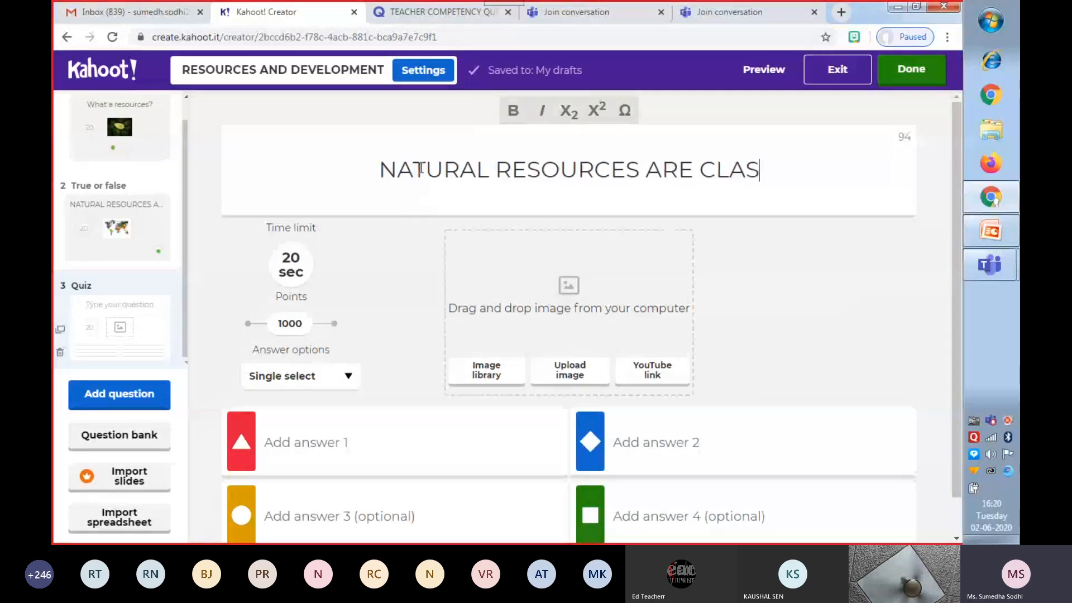
type("SIF")
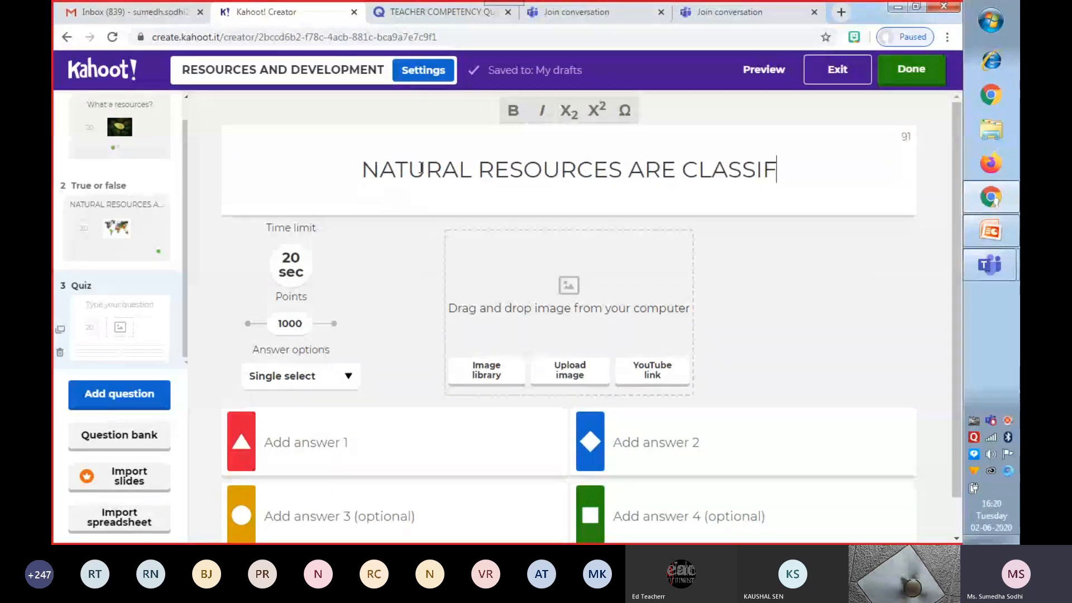
type("IED IN")
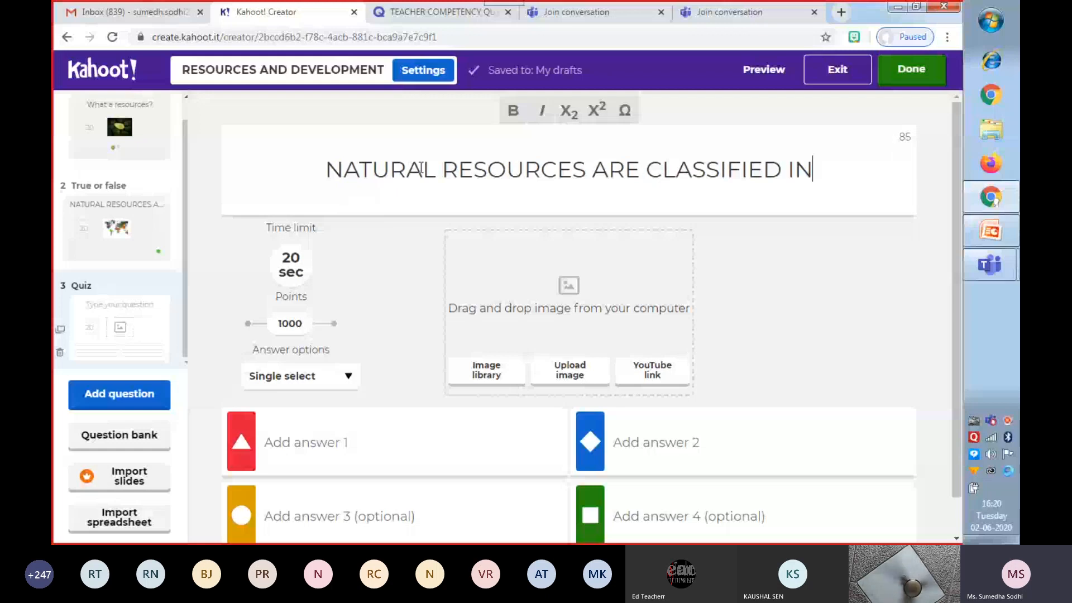
type("TO WH")
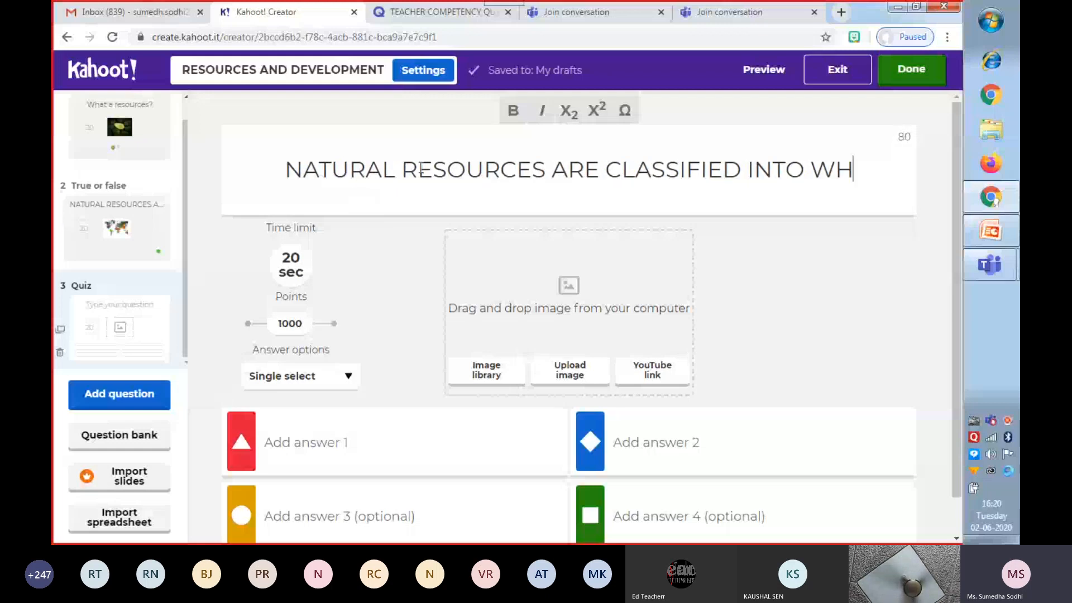
type("ICH TYPES")
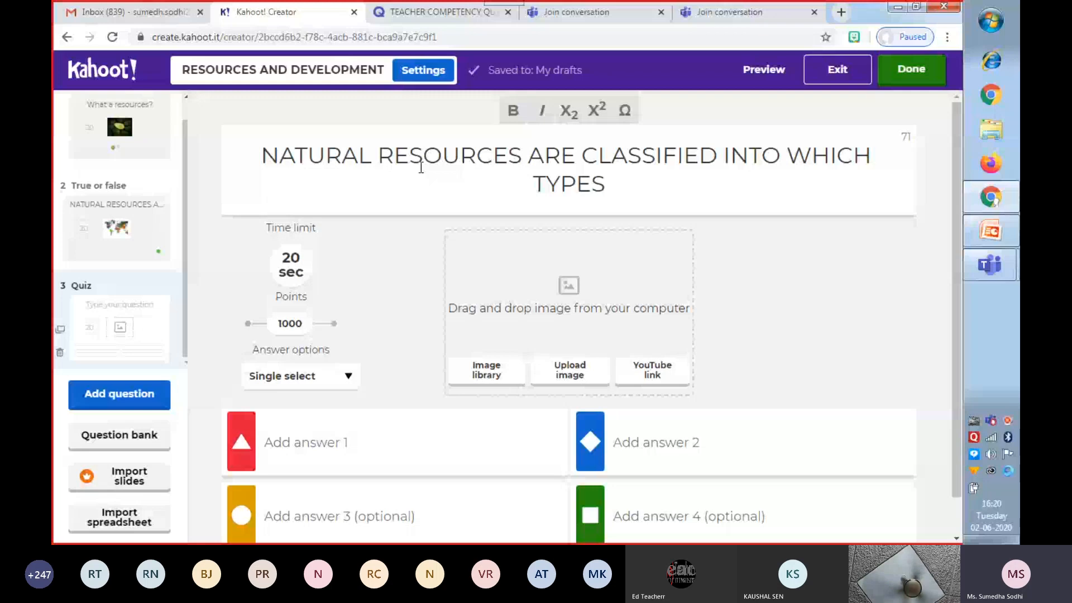
left_click(295, 443)
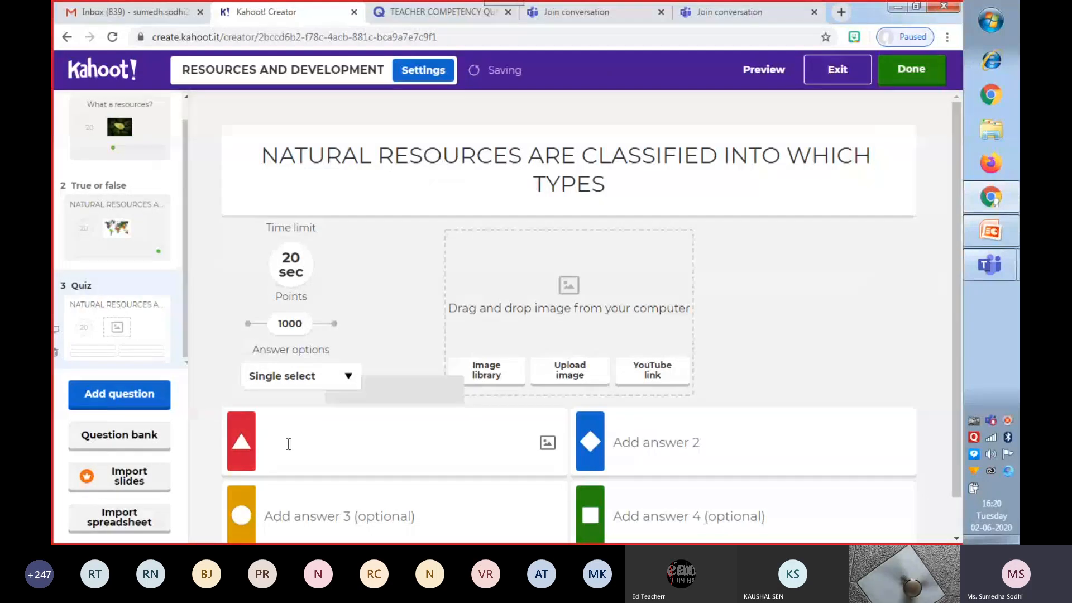
Append "ON BASIS OF ORIGIN" to the end of the third question's text.
left_click(524, 158)
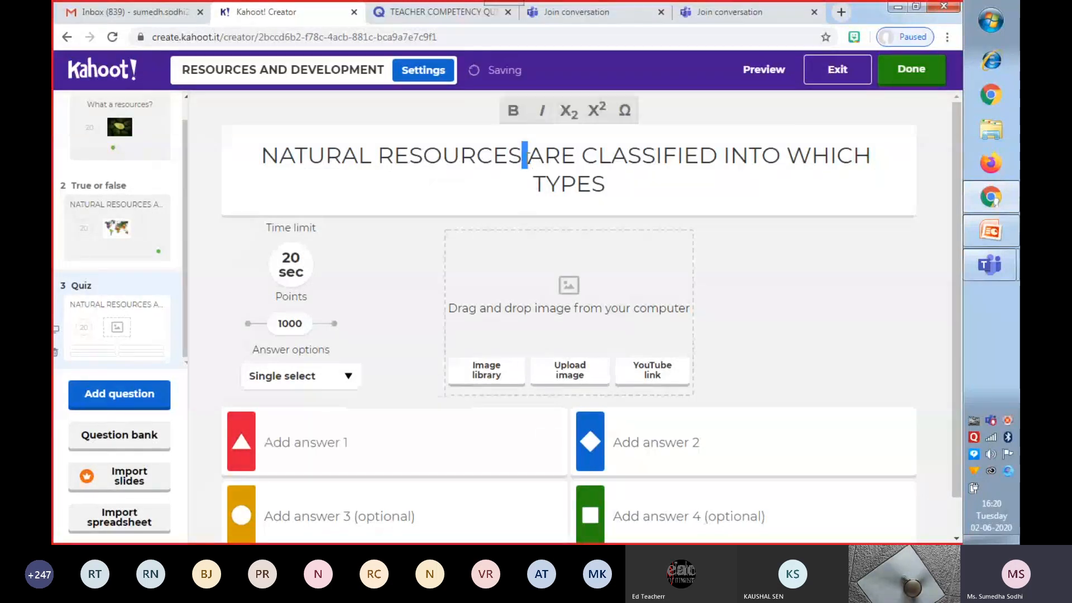
left_click(608, 187)
type("ON")
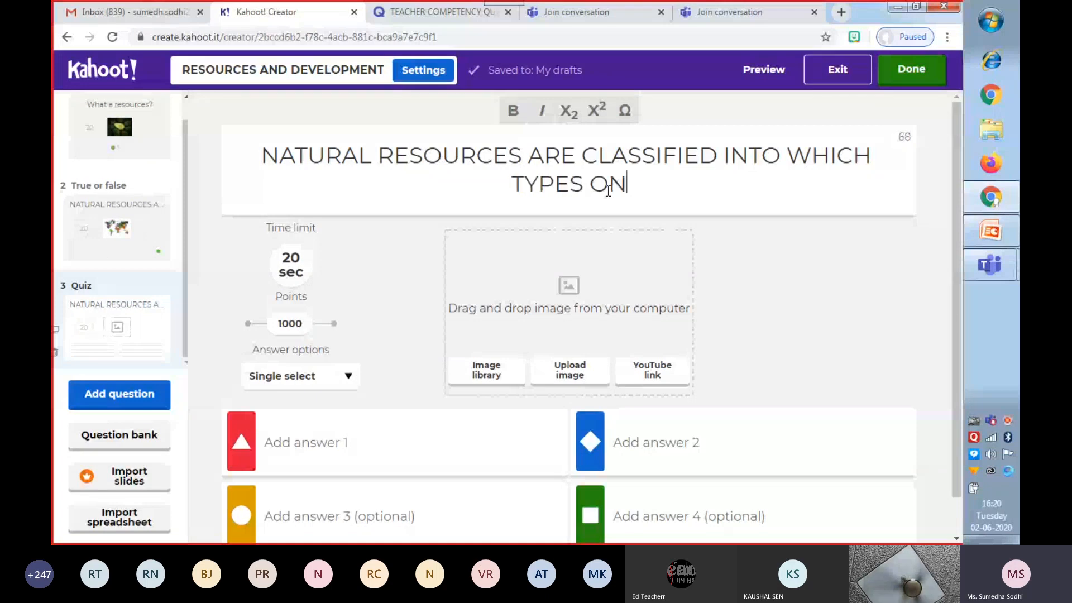
type(" BASIS ")
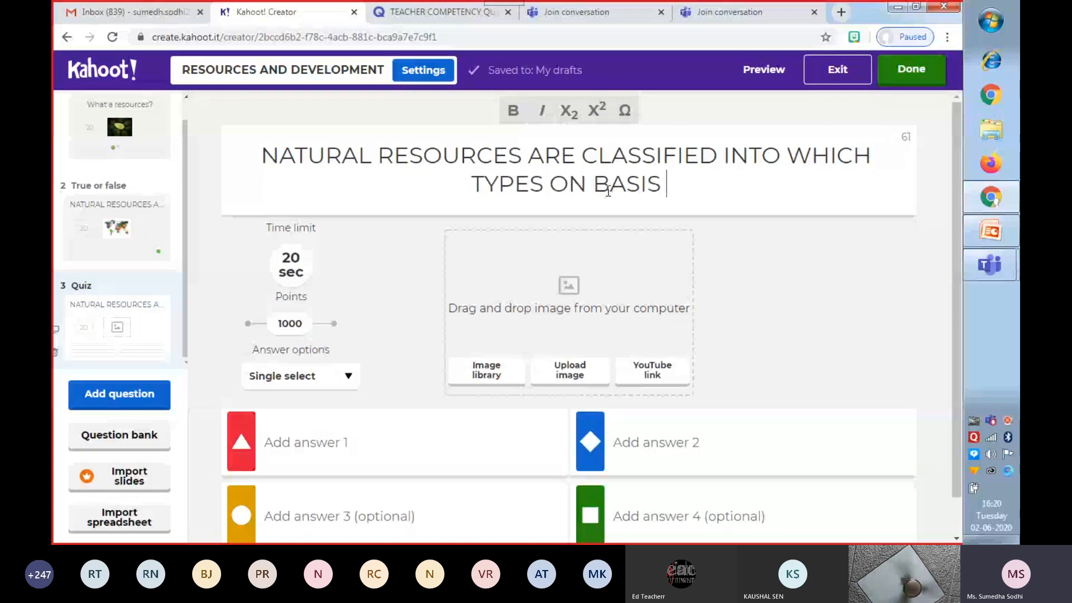
type("OF ")
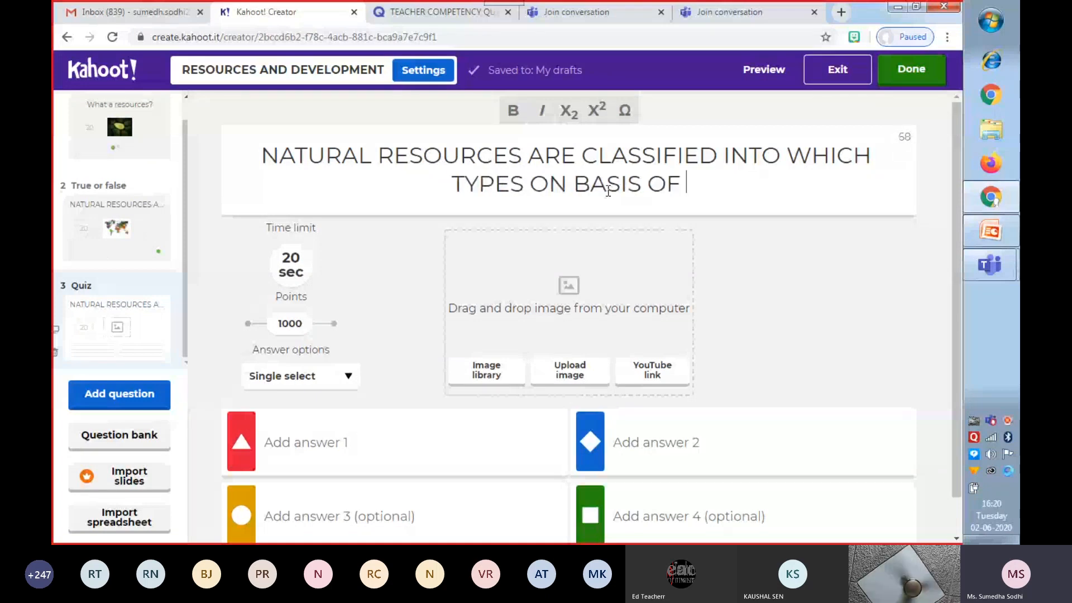
type("ORIGIN")
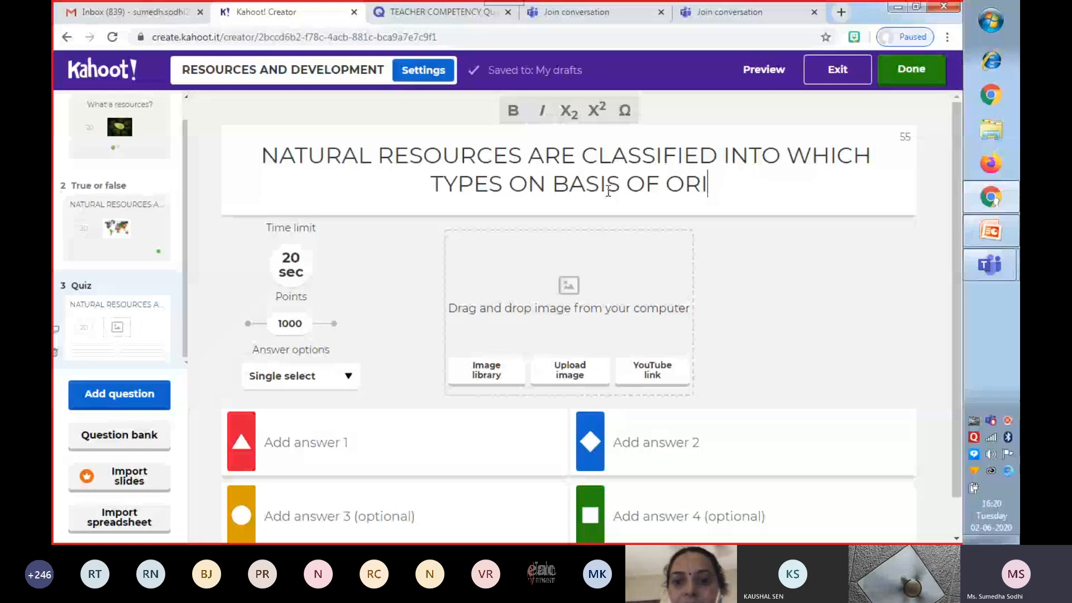
Enter the first answer option for the third question.
left_click(354, 441)
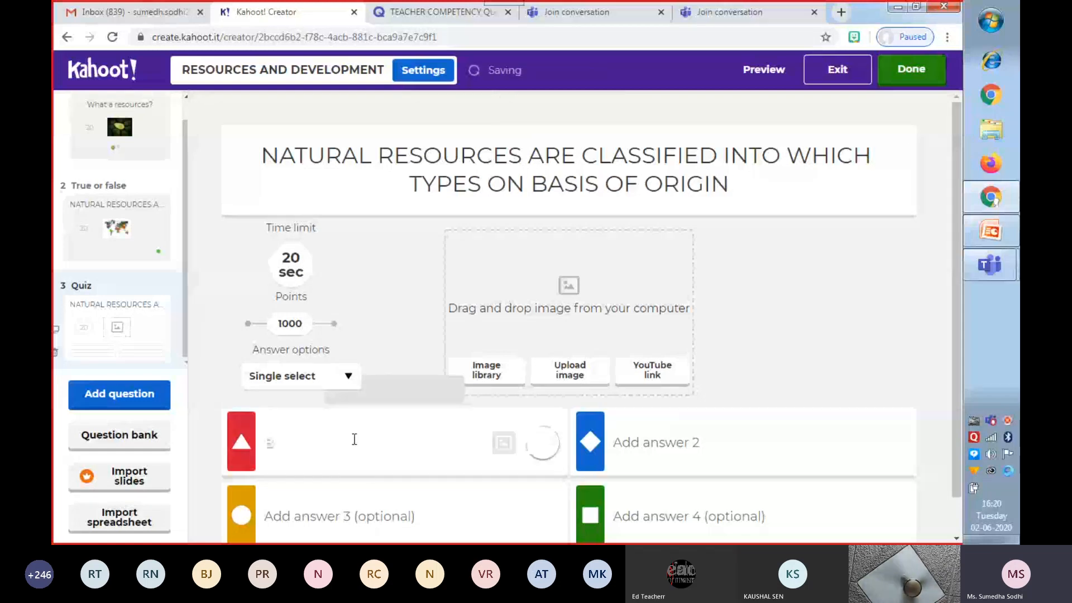
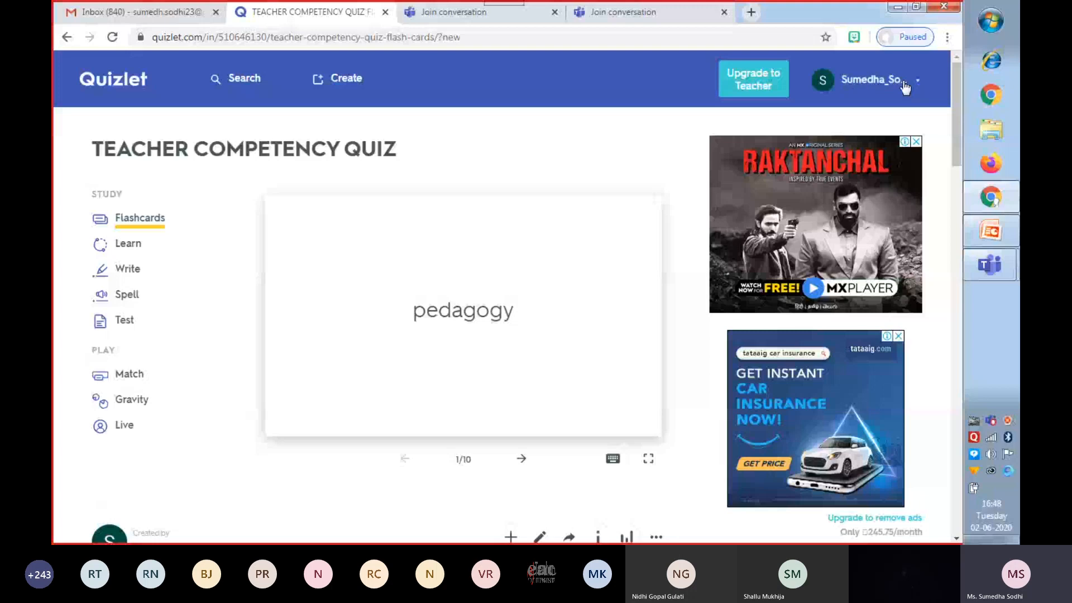
Create a new study set titled AGRICULTURE with the description CLASS X.
left_click(873, 87)
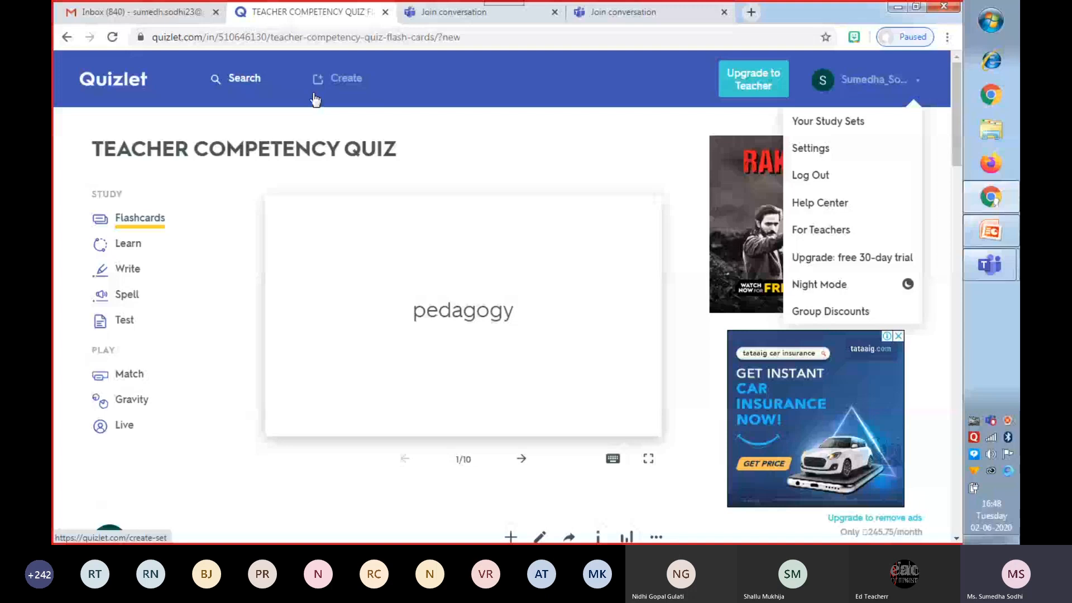
left_click(346, 81)
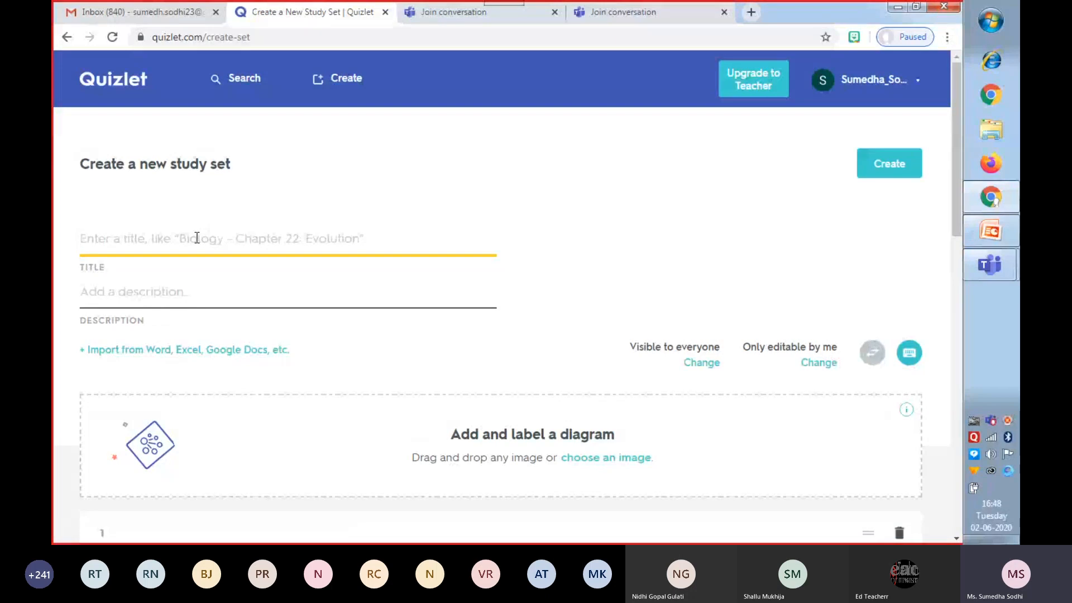
type("AG")
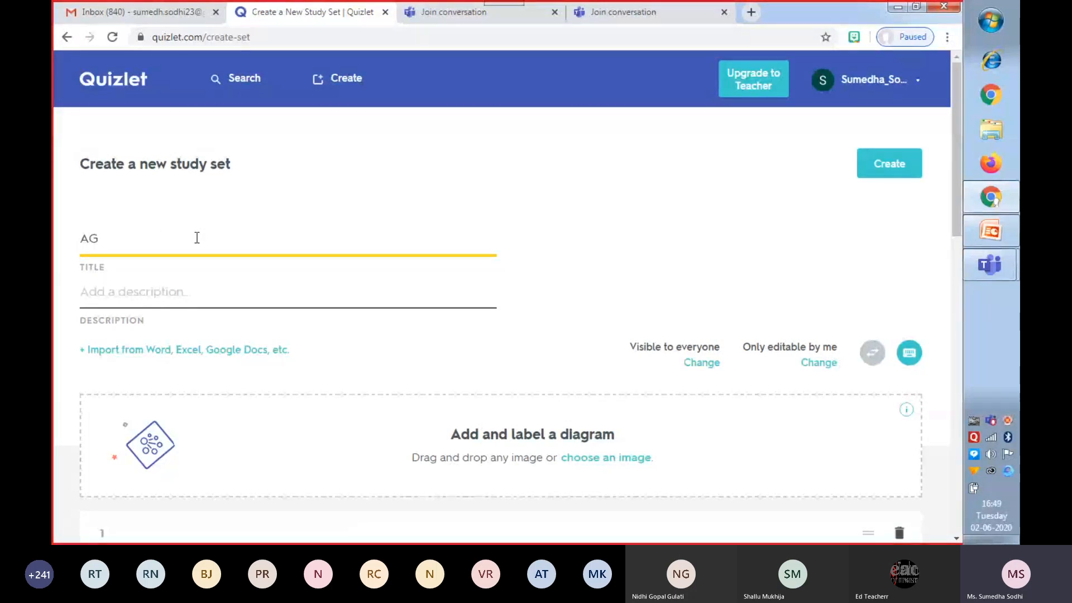
type("RICULTURE")
left_click(156, 290)
type("CLASS")
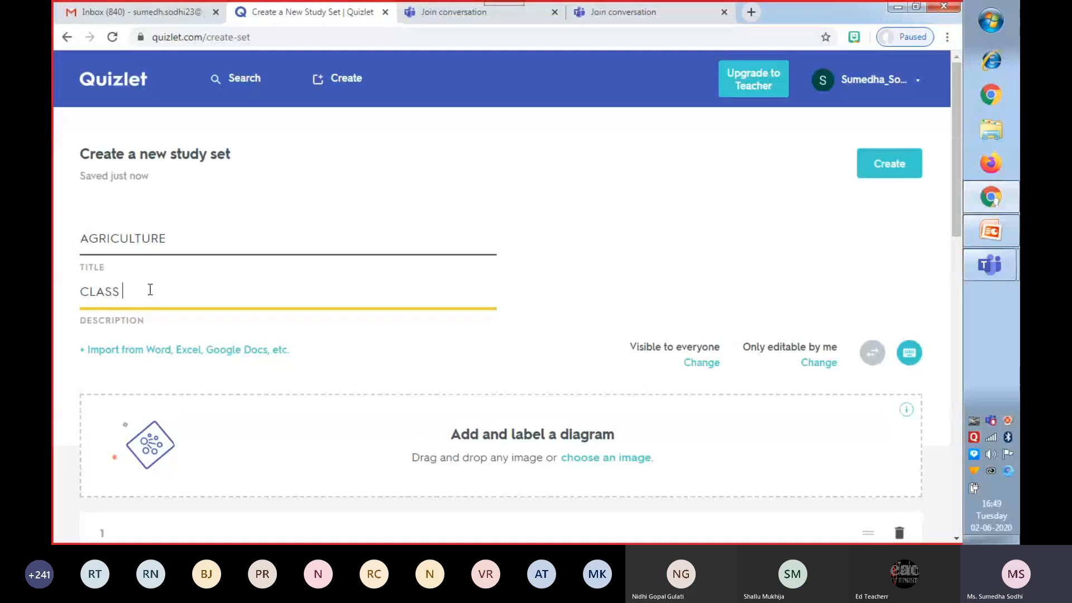
type(" X")
Replace the first card's uppercase term with "agriculture" in lowercase.
left_click_drag(957, 212, 953, 252)
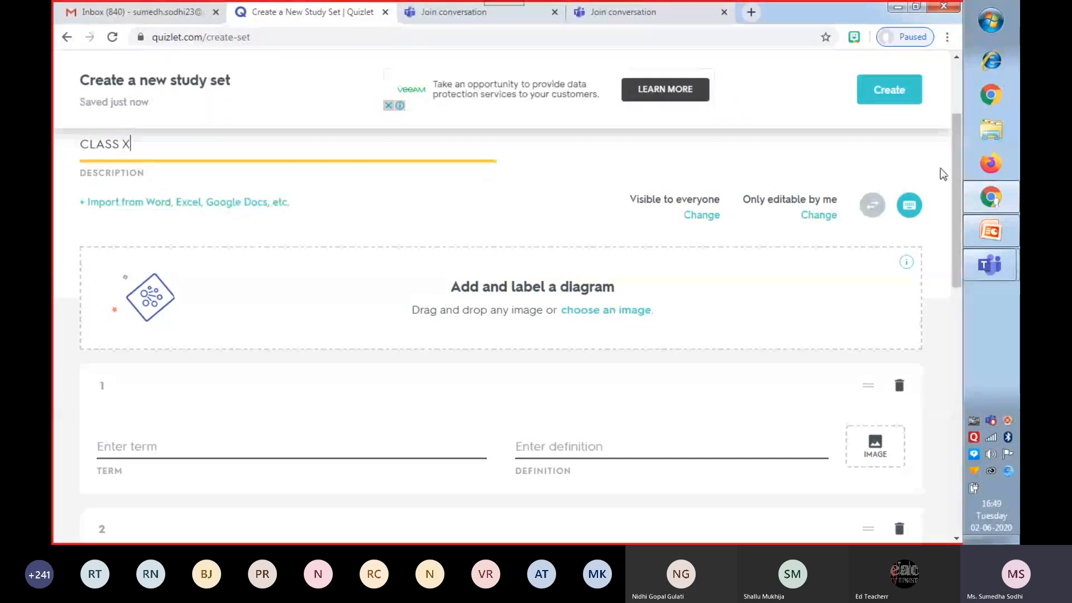
left_click_drag(953, 190, 953, 253)
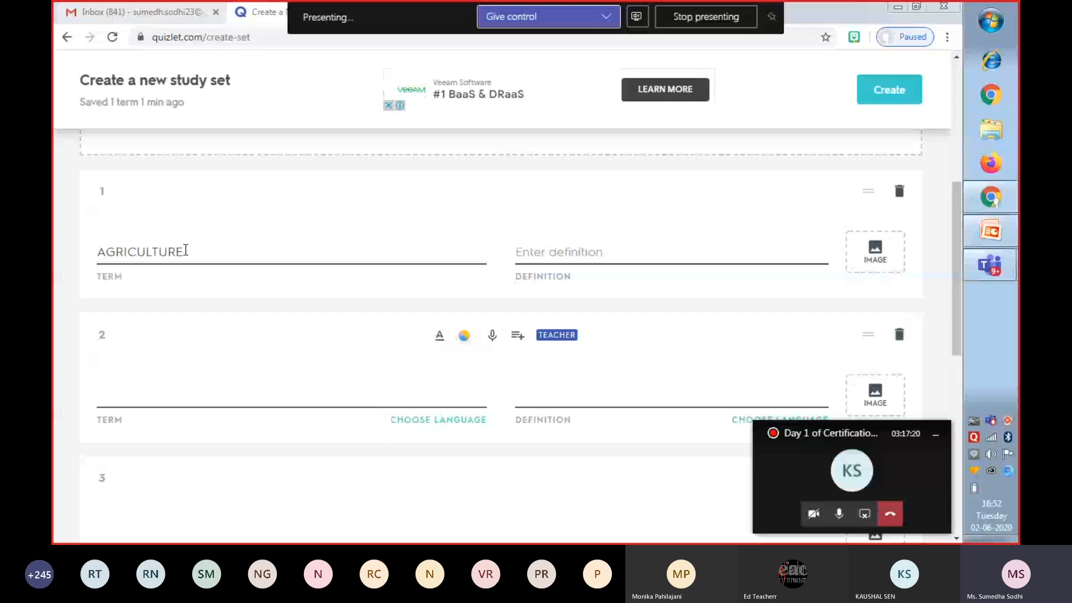
left_click(186, 251)
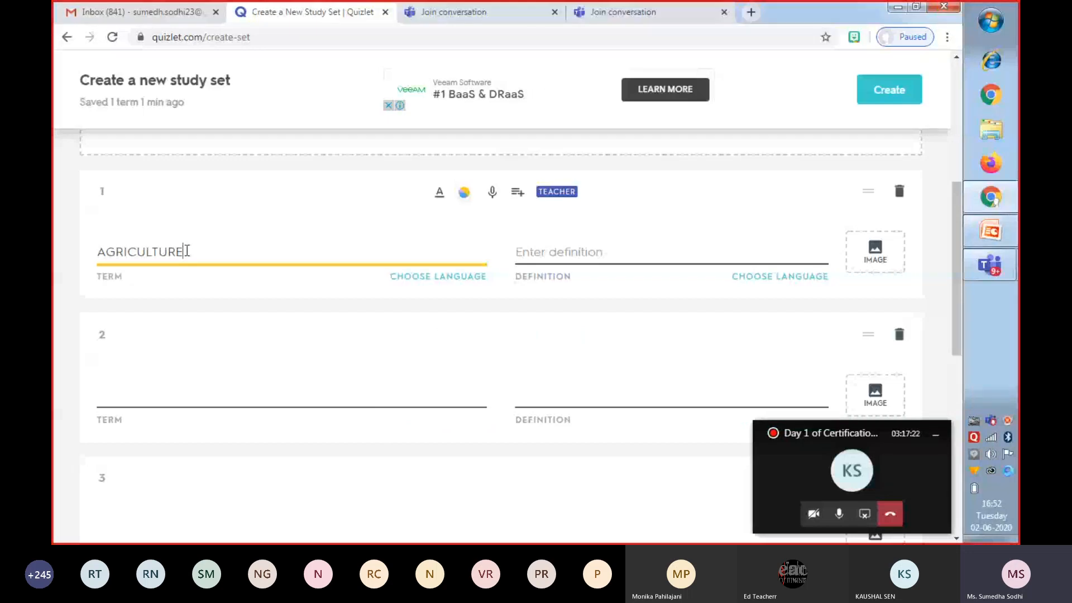
key("BackSpace")
key("BackSpace")
key("BackSpace")
key("BackSpace")
key("BackSpace")
key("BackSpace")
key("BackSpace")
key("BackSpace")
key("BackSpace")
key("BackSpace")
key("BackSpace")
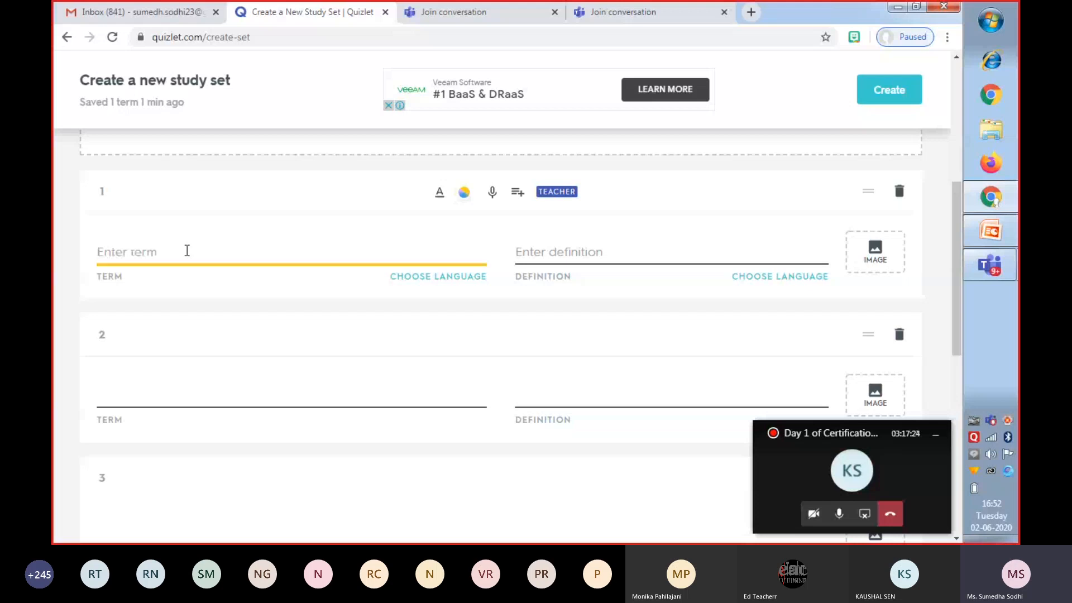
type("a")
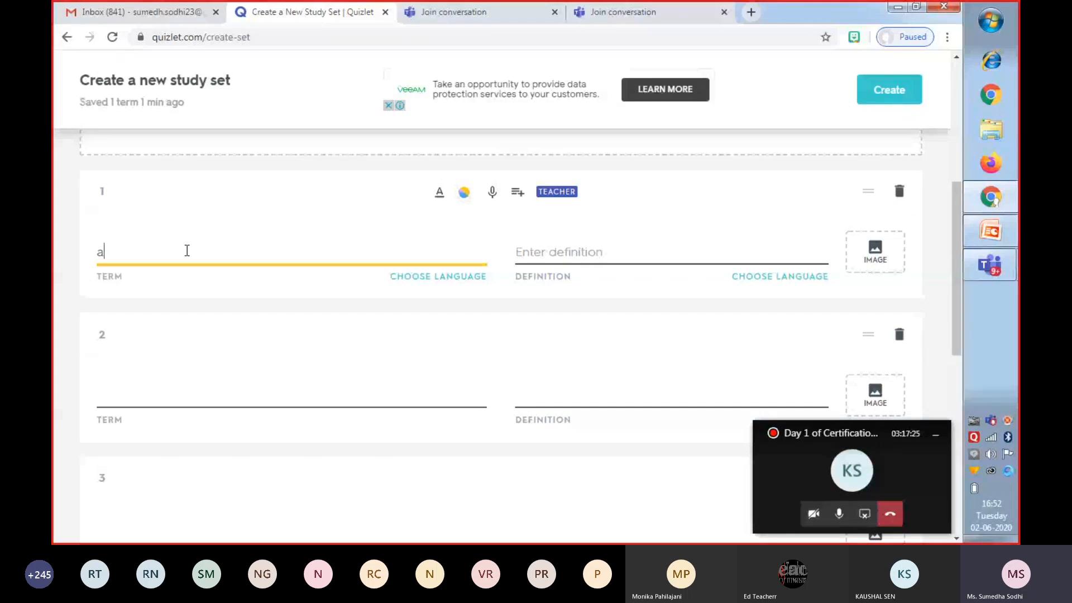
type("griculture")
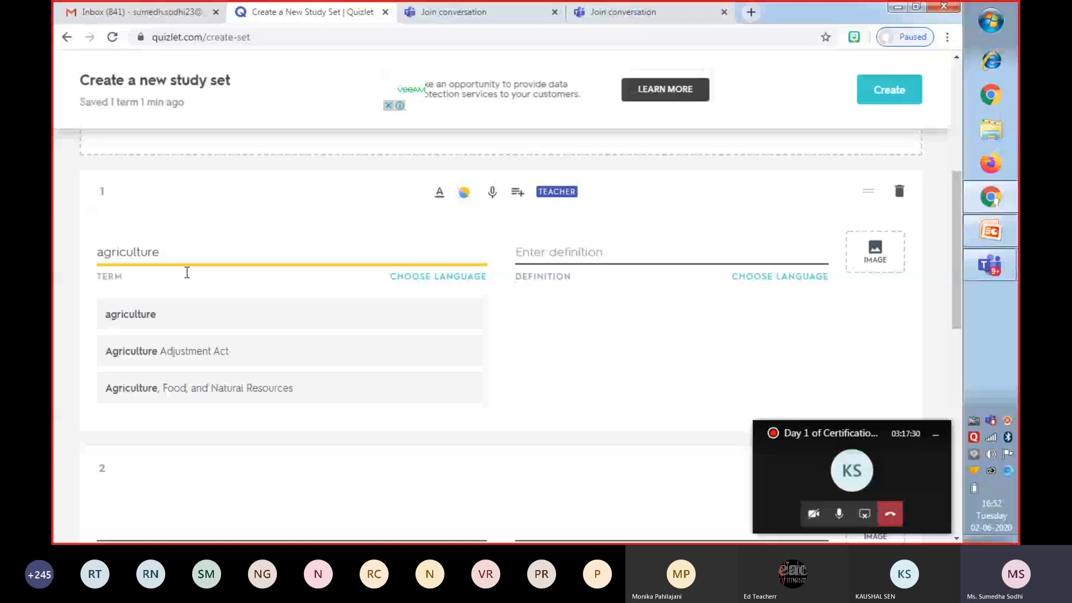
Give the agriculture card the suggested definition about the deliberate effort to modify Earth's surface, and add the painting of field workers.
left_click(548, 289)
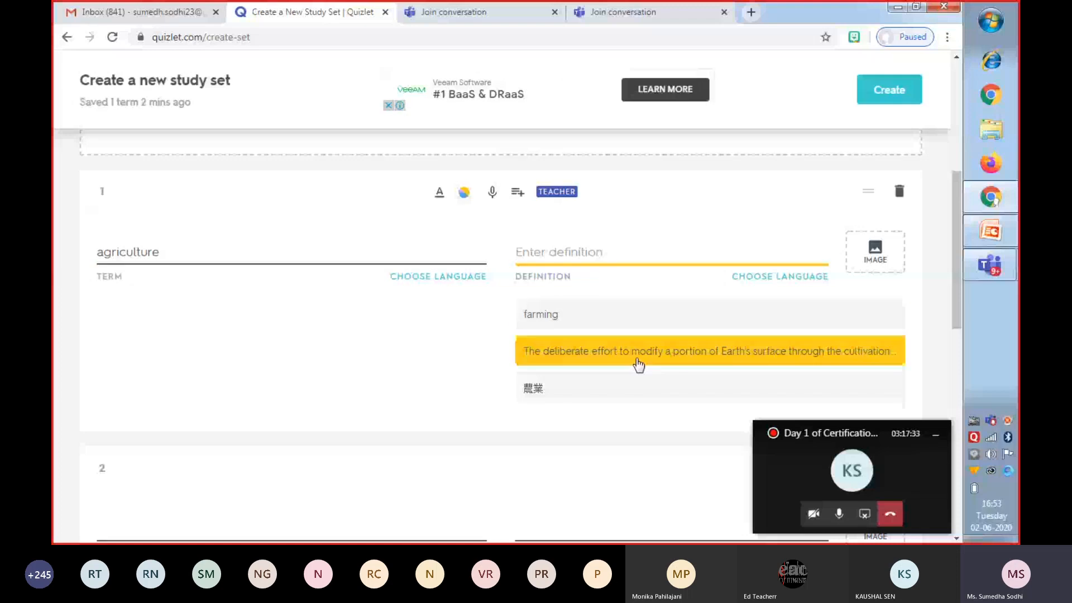
left_click(642, 356)
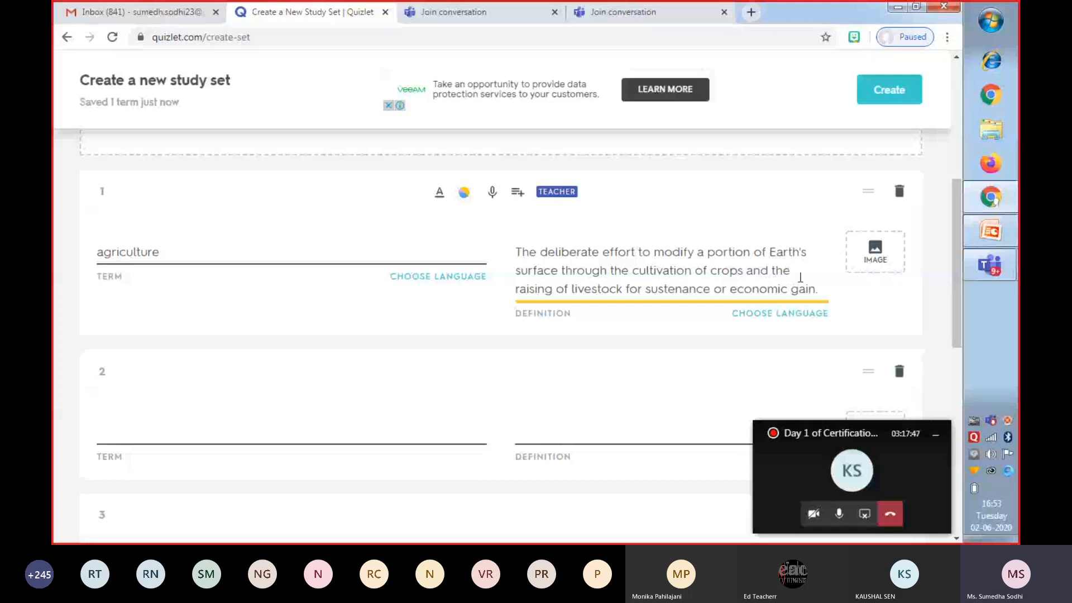
left_click(869, 265)
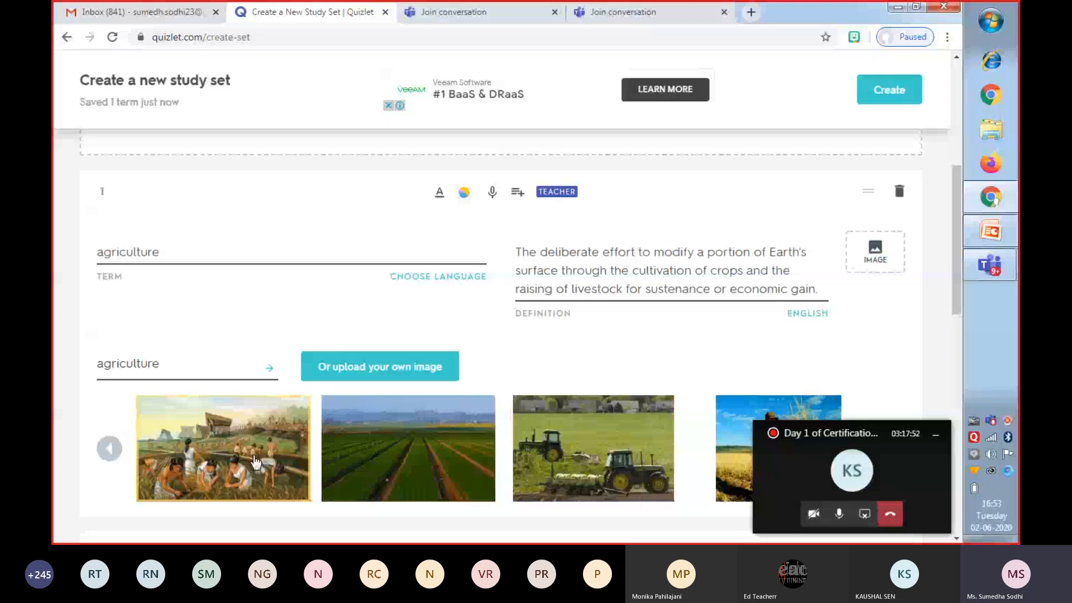
left_click(254, 462)
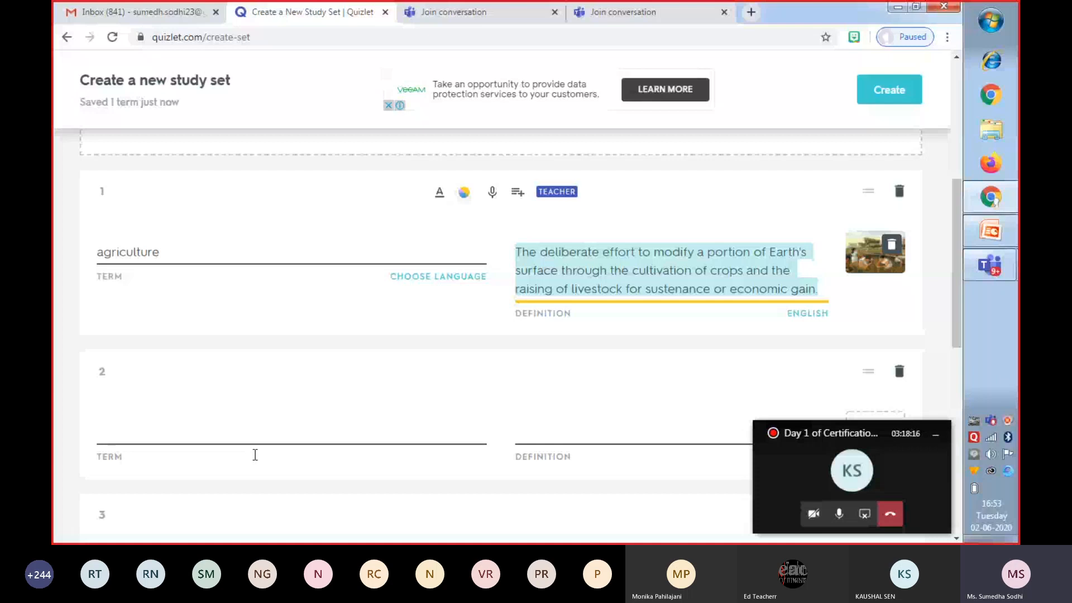
Enter the second card's term as the suggested "Sericulture".
left_click(175, 431)
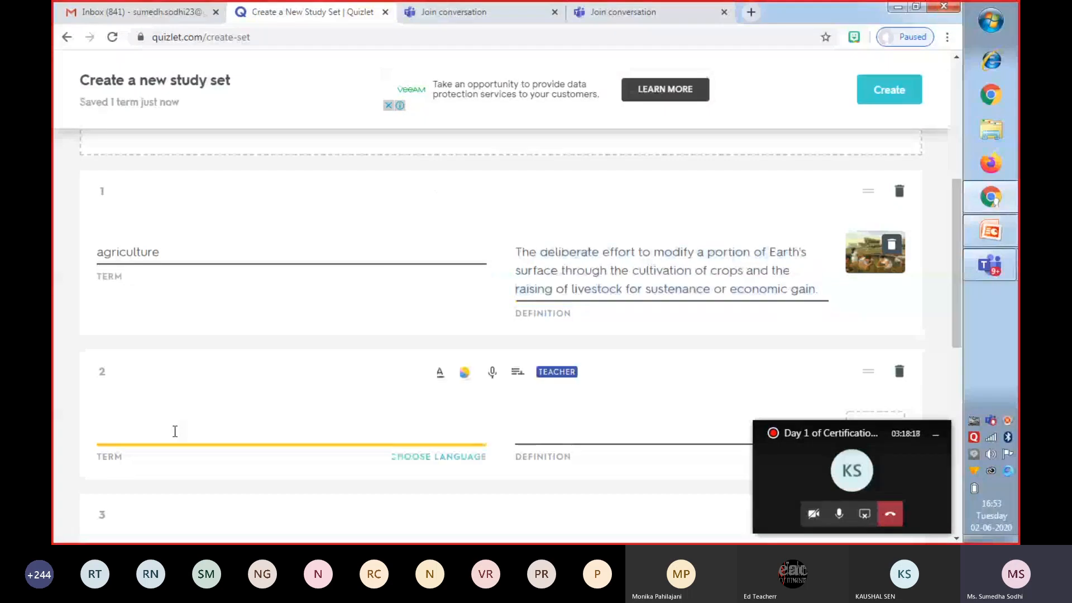
type("s")
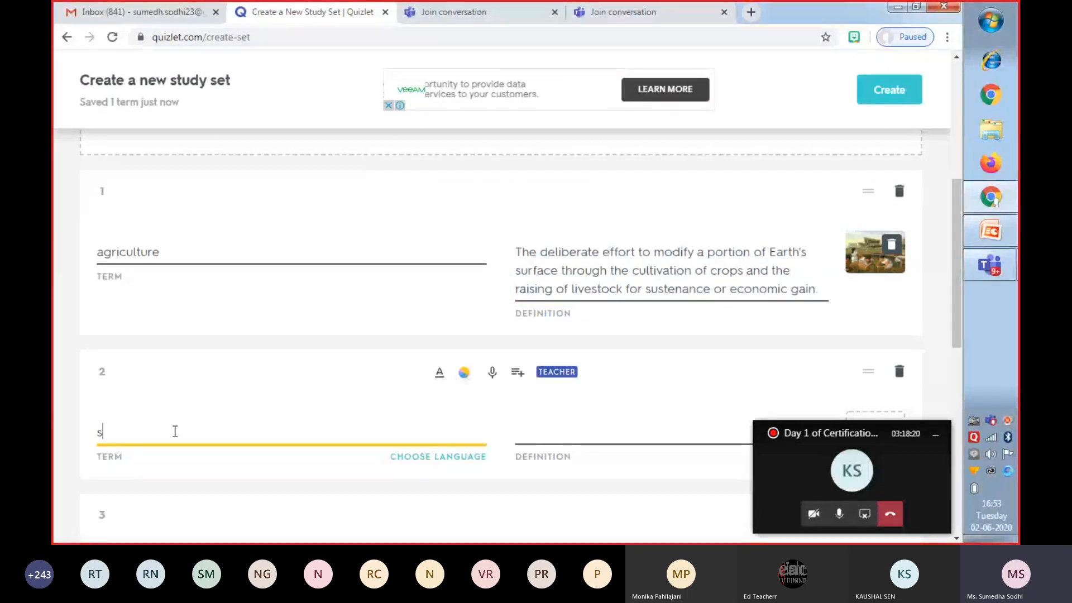
type("eric")
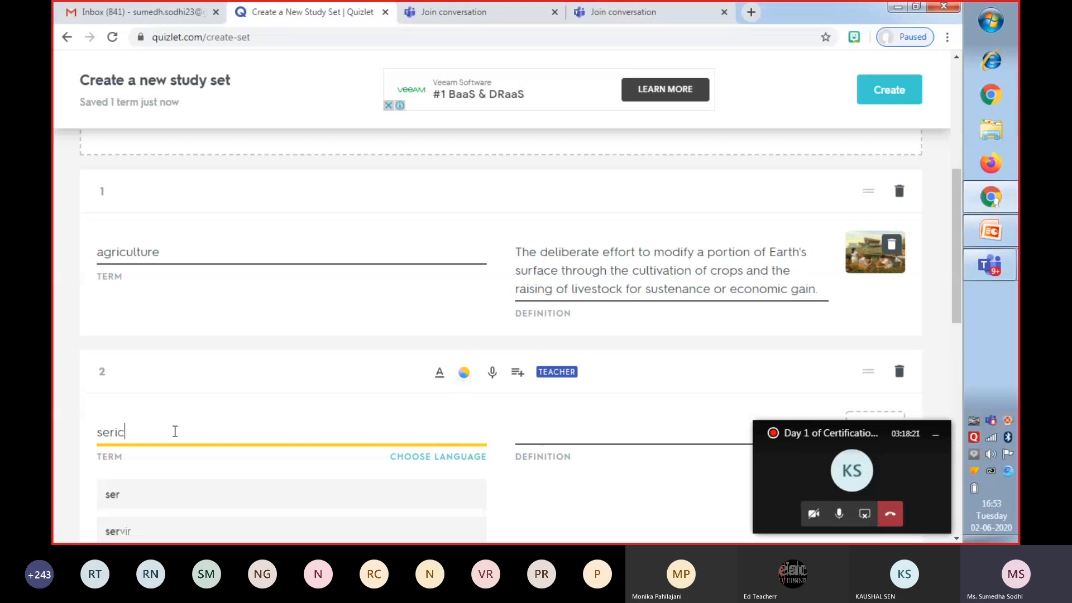
type("ultu")
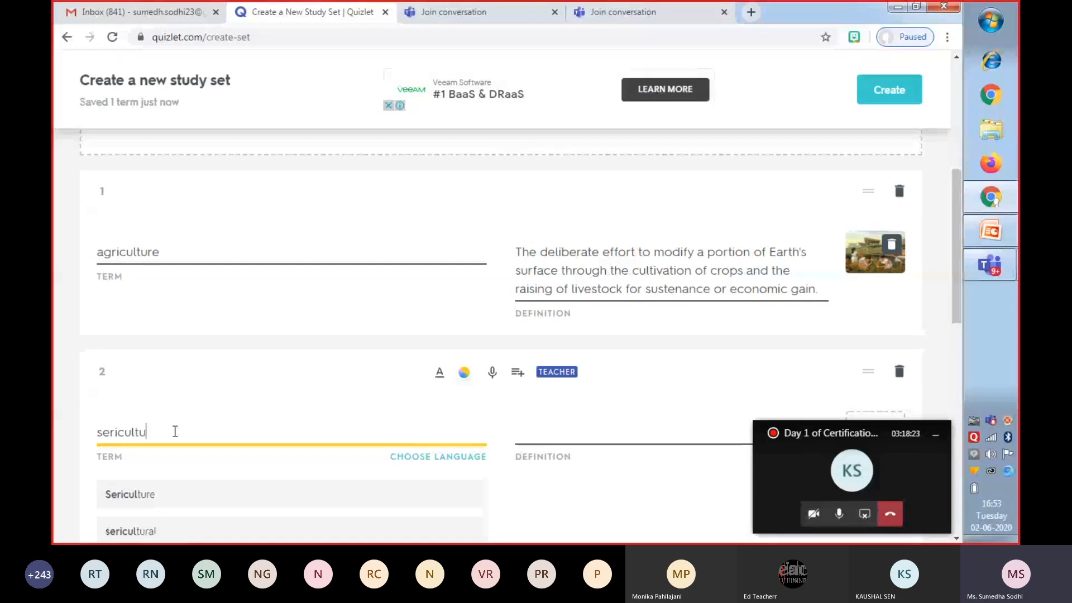
type("re")
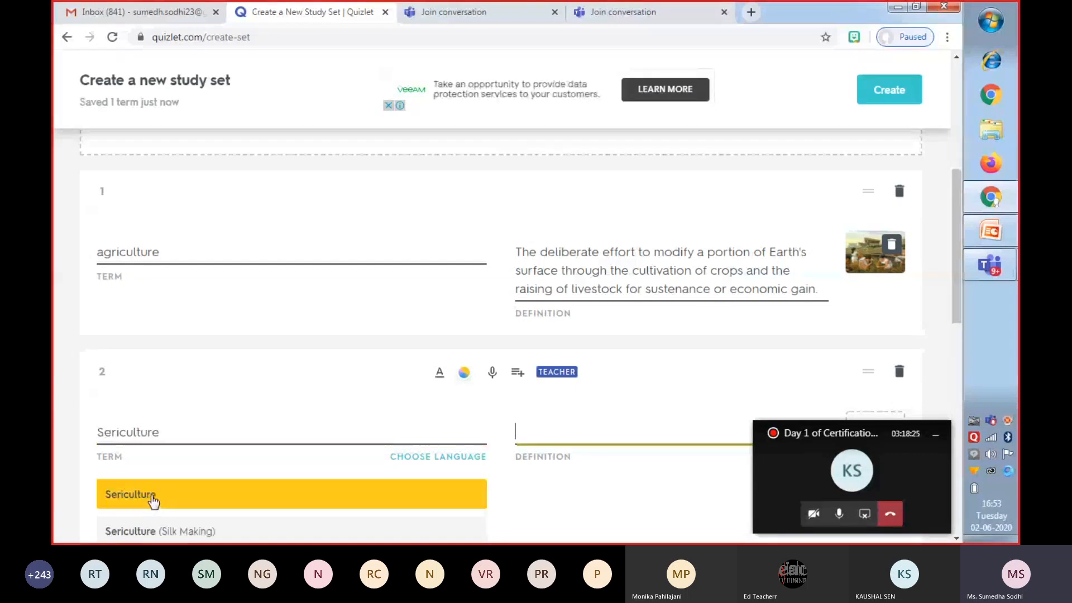
left_click(148, 497)
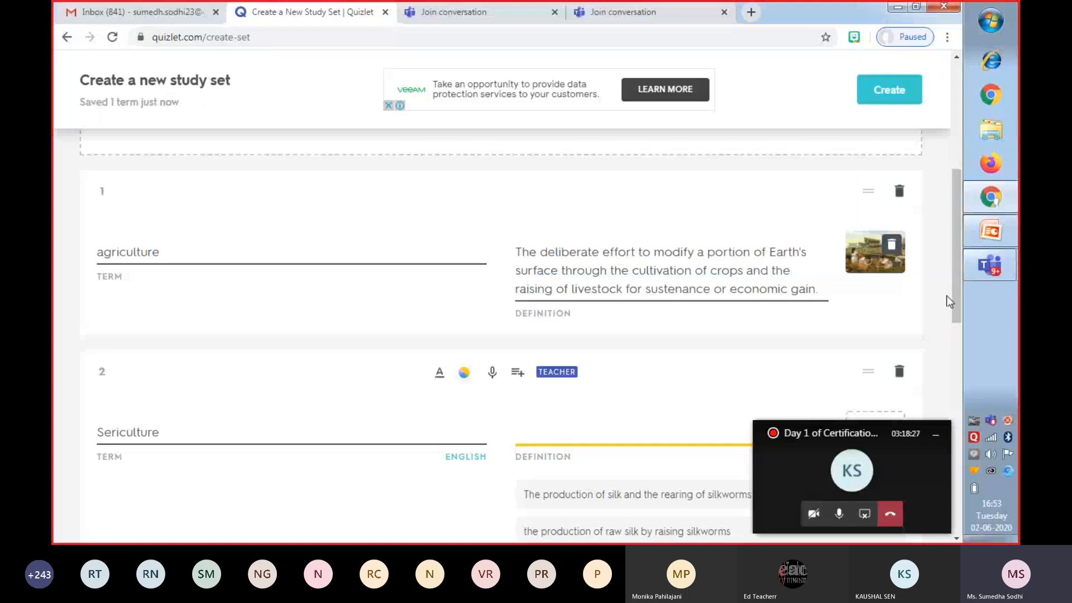
Give Sericulture the suggested definition "The production of silk and the rearing of silkworms for this purpose" and add the silkworm and cocoon image.
left_click_drag(950, 295, 954, 360)
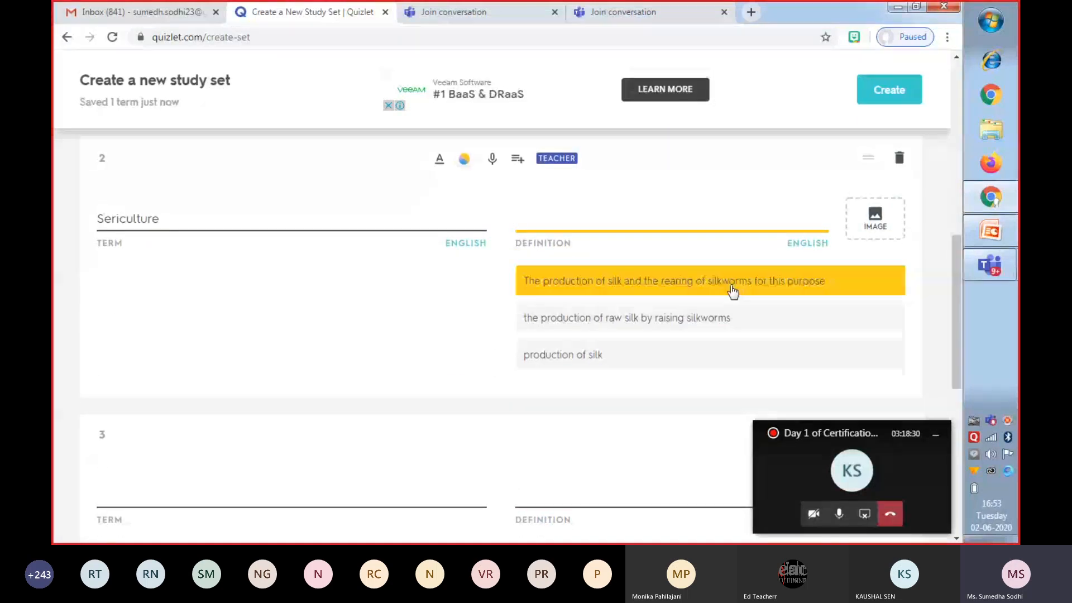
left_click(733, 290)
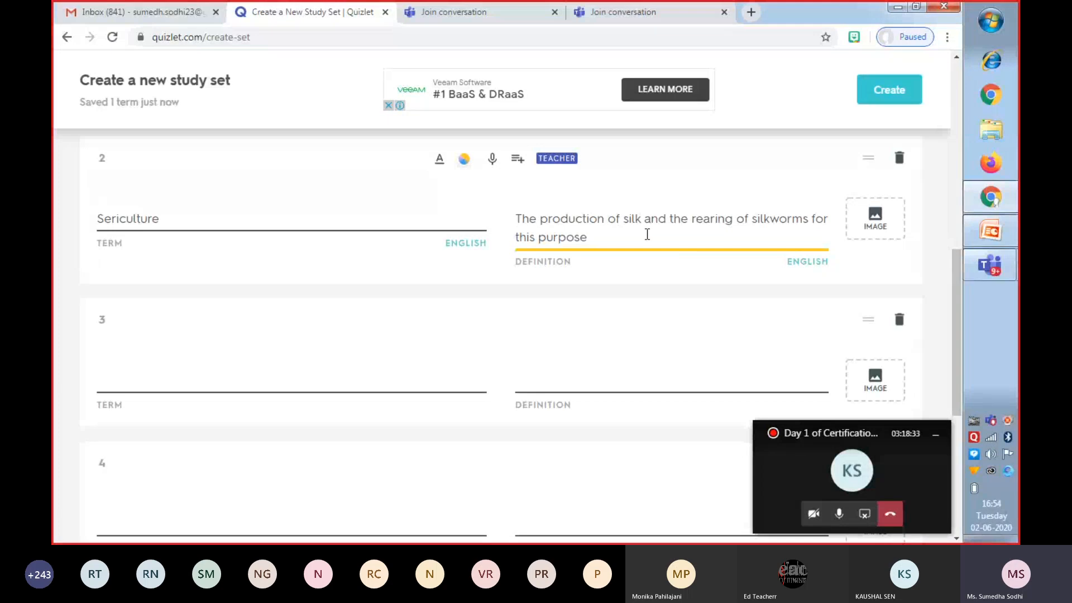
left_click(877, 224)
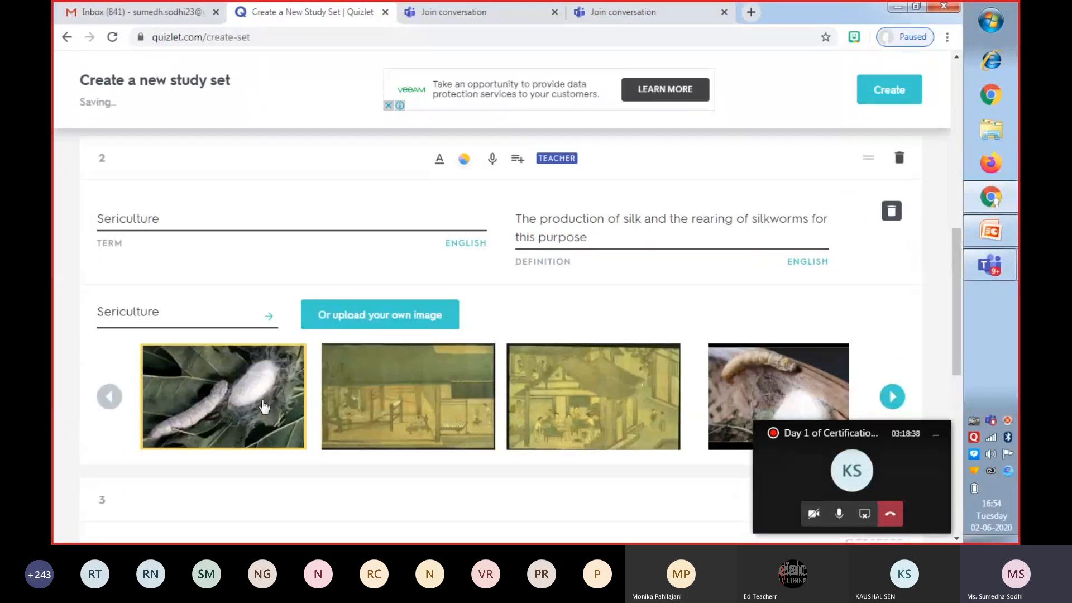
left_click(330, 402)
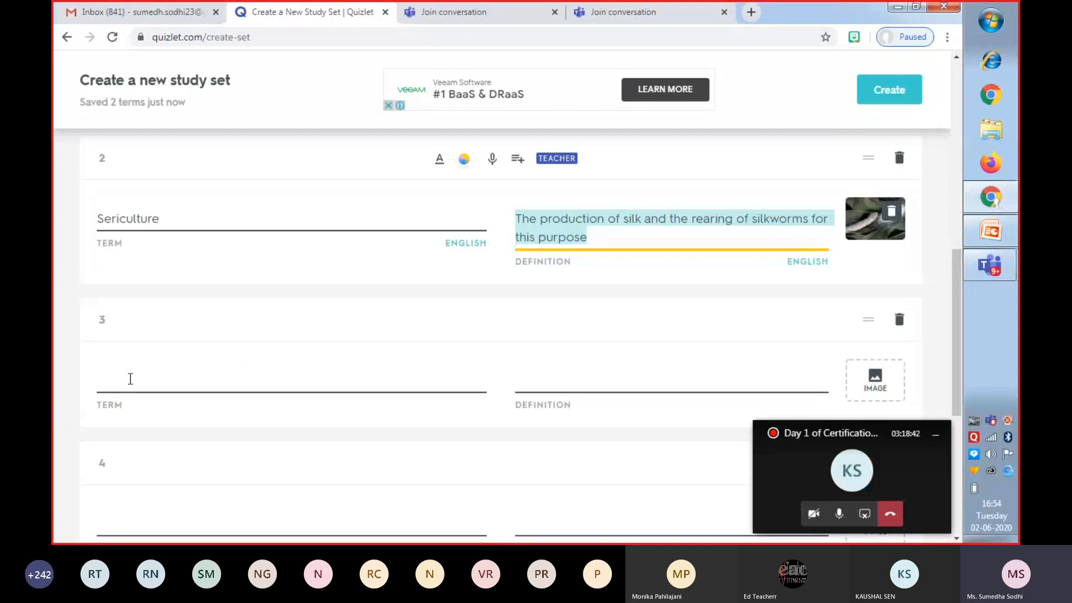
Enter the third card's term as the suggested "pisciculture".
left_click(130, 379)
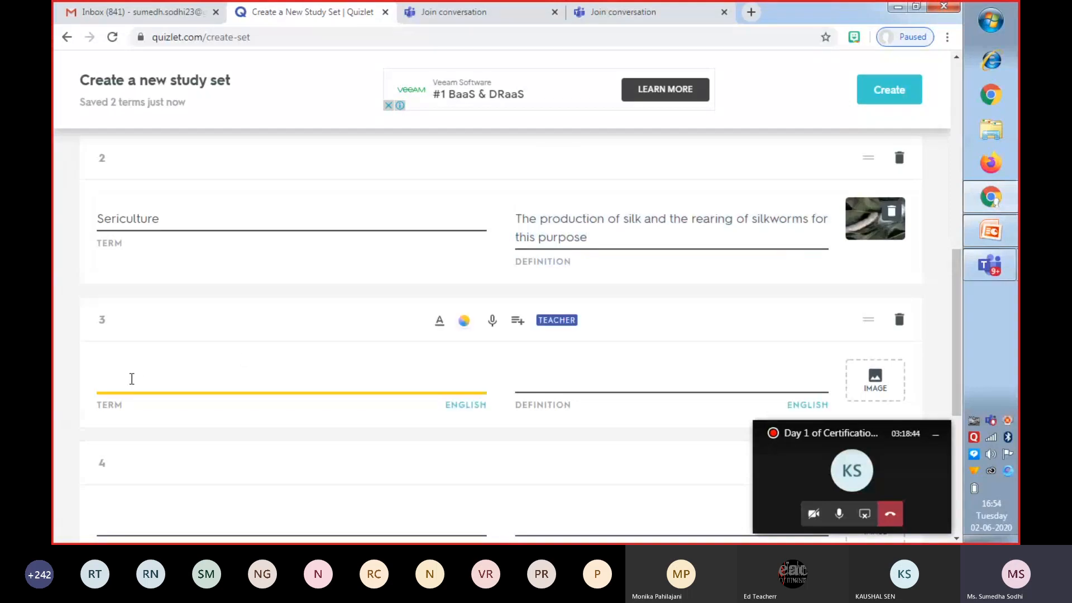
type("pi")
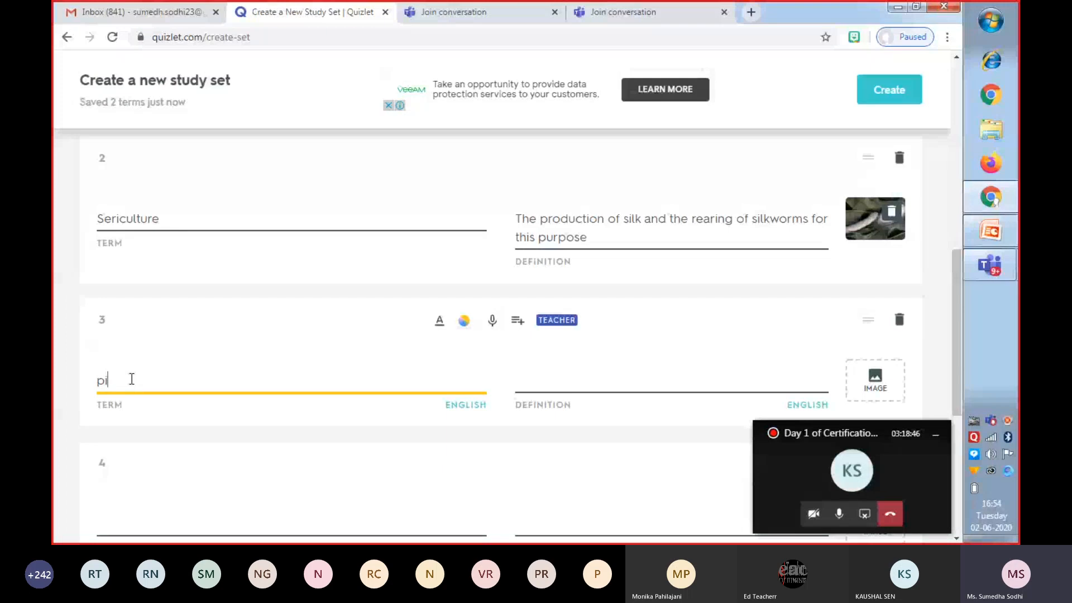
type("scicul")
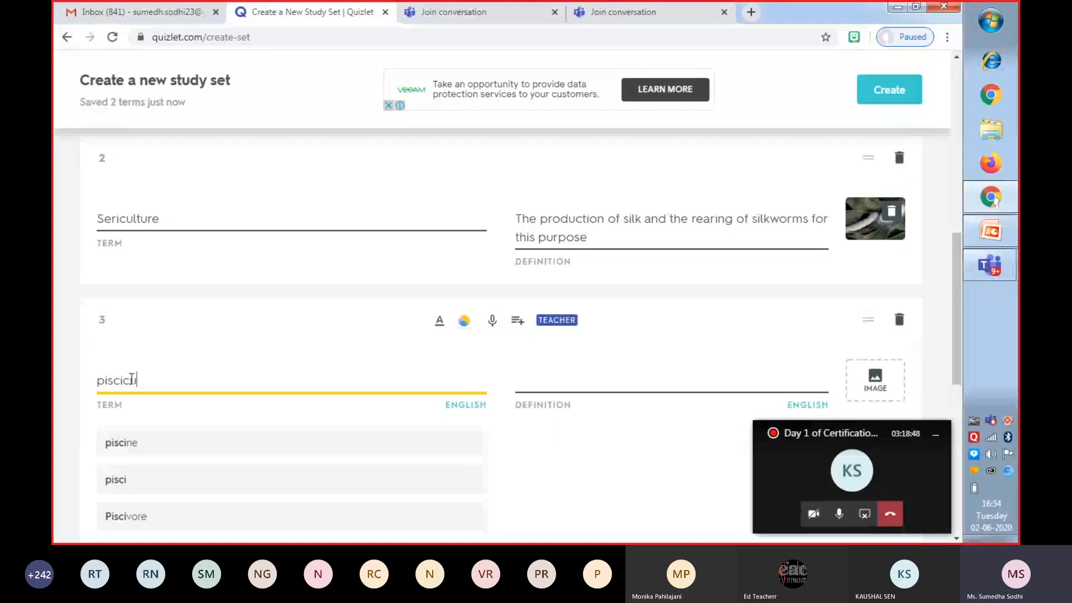
type("ture")
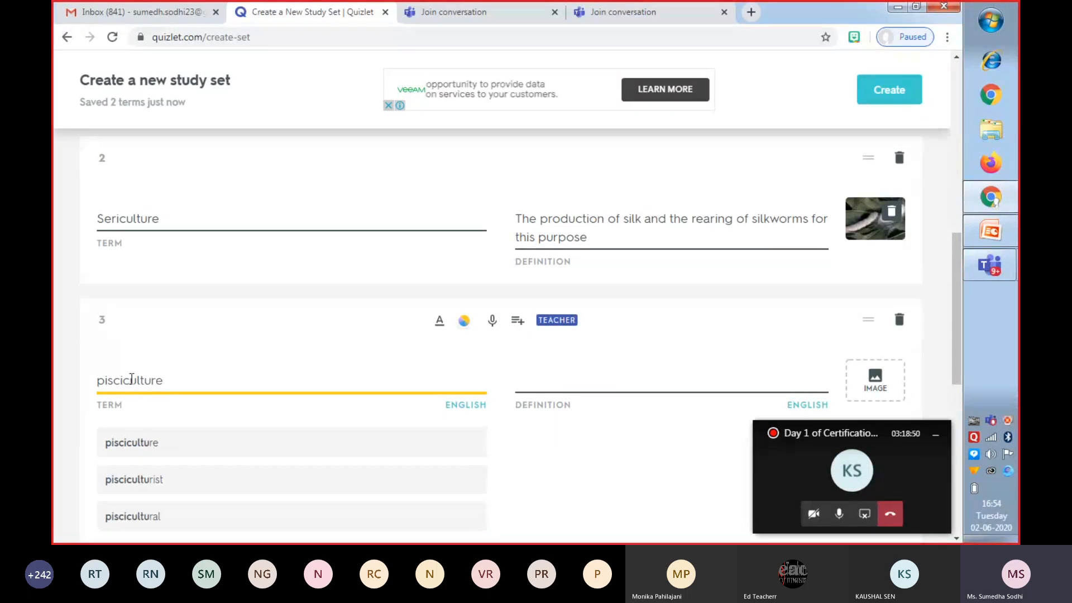
left_click(161, 444)
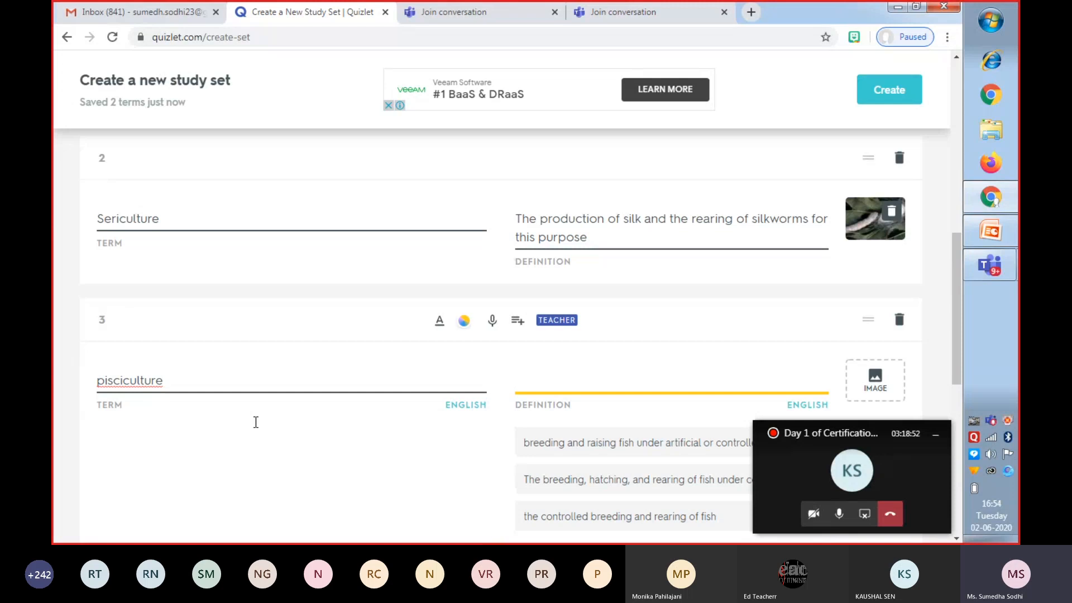
Give pisciculture the suggested definition "breeding and raising fish under artificial or controlled conditions" and add a fish-farm pond image.
left_click(619, 450)
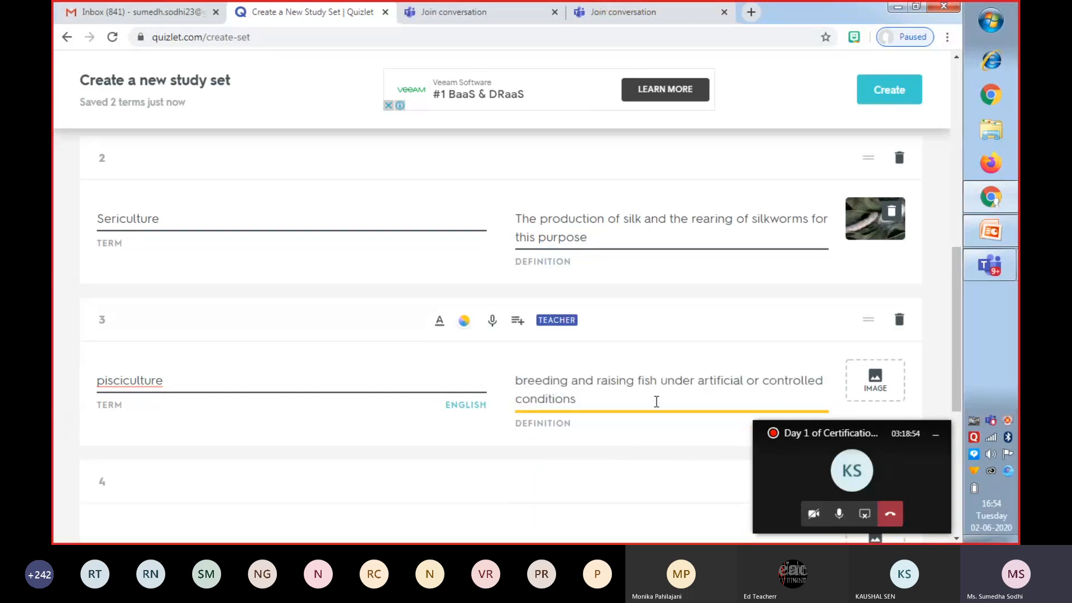
left_click(877, 388)
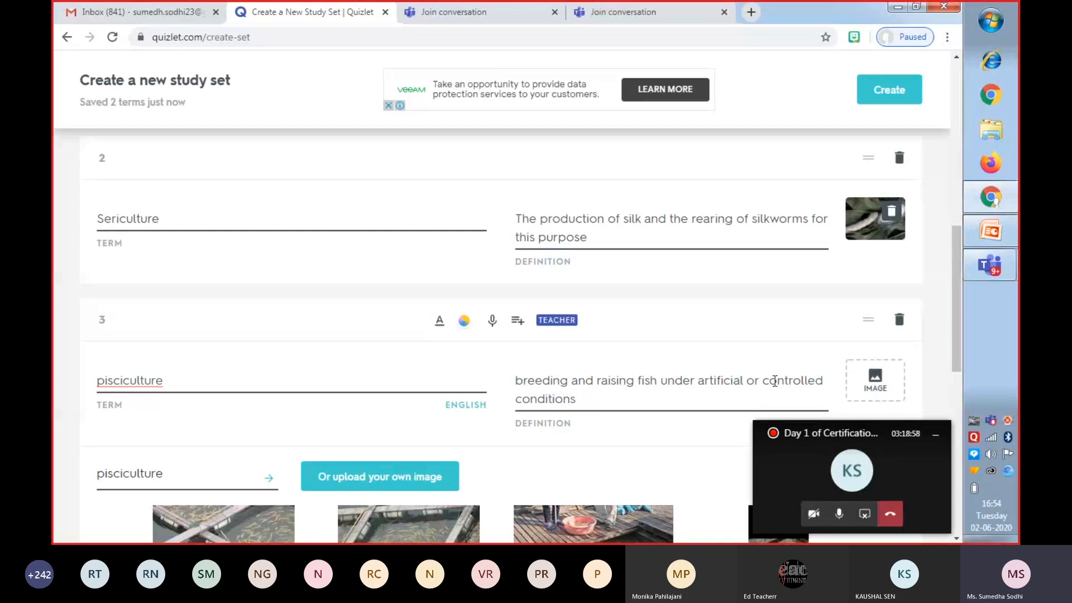
left_click_drag(958, 342, 958, 391)
left_click(594, 383)
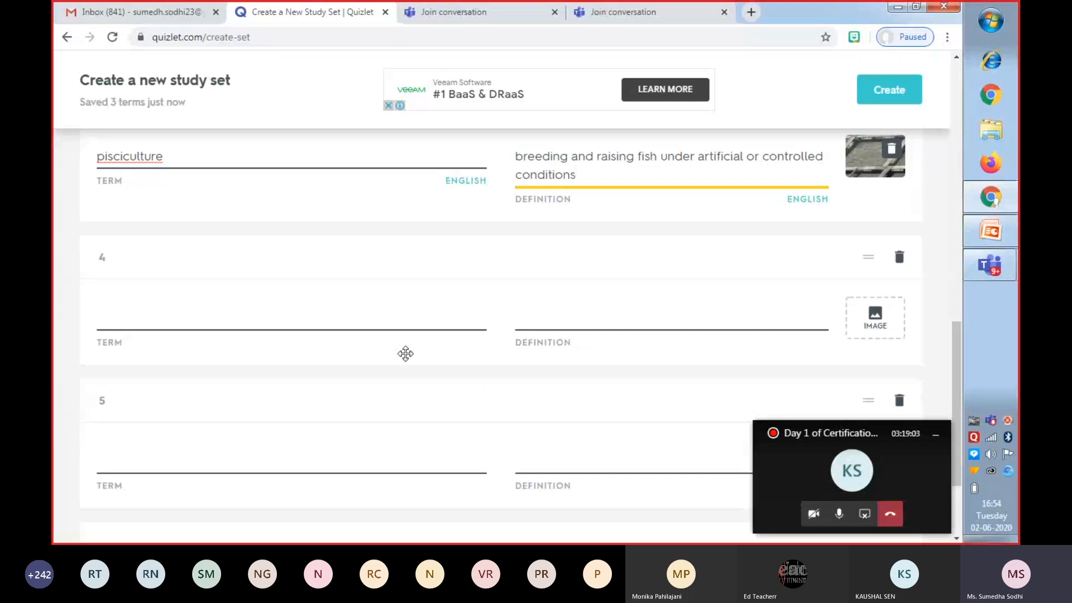
Enter "viticulture" as the fourth card's term.
left_click(185, 315)
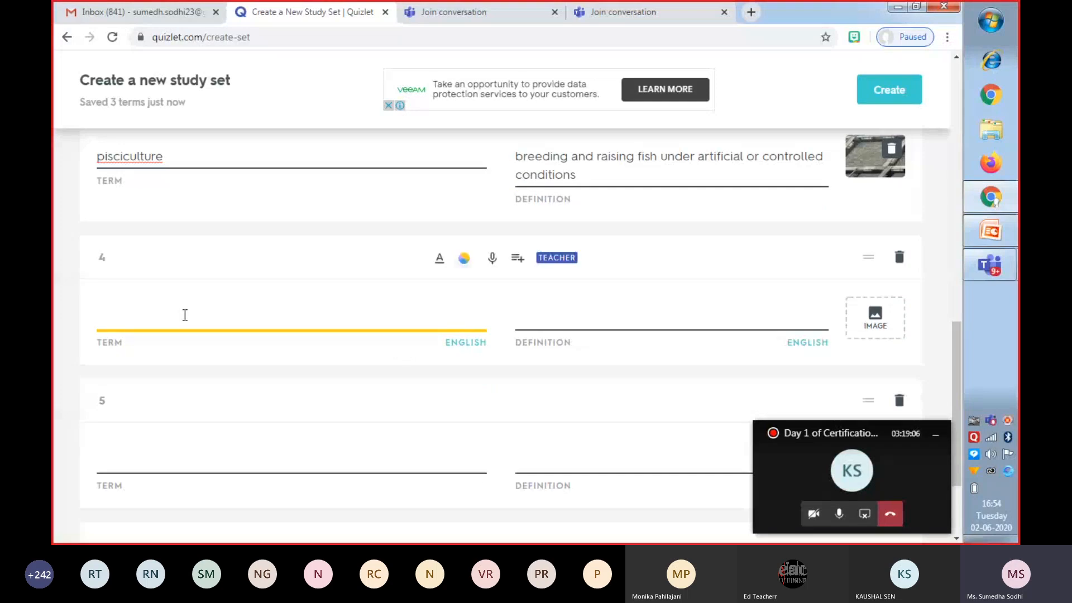
type("viti")
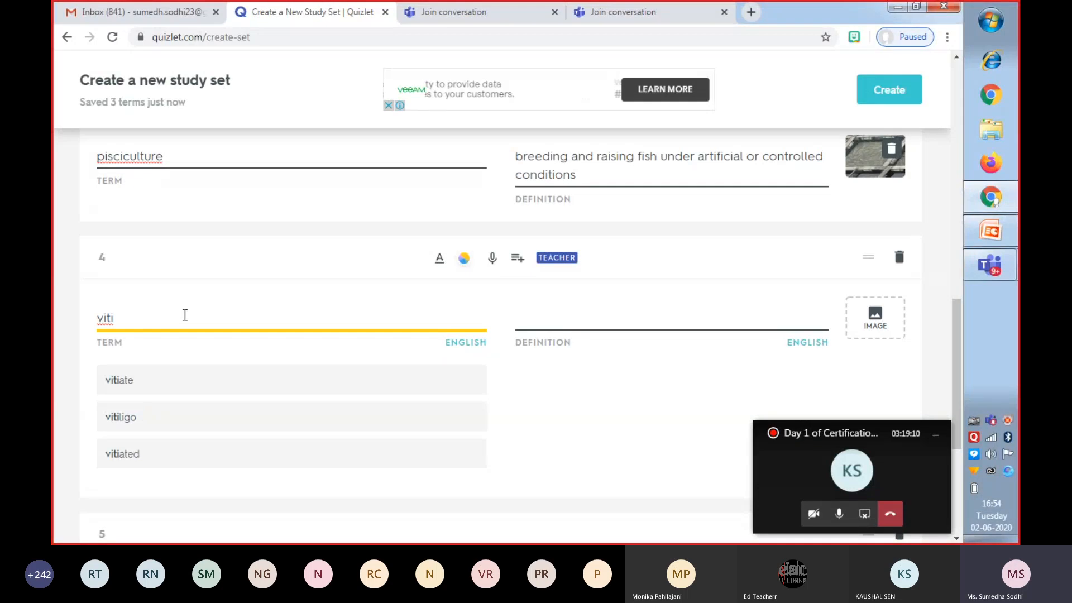
type("culture")
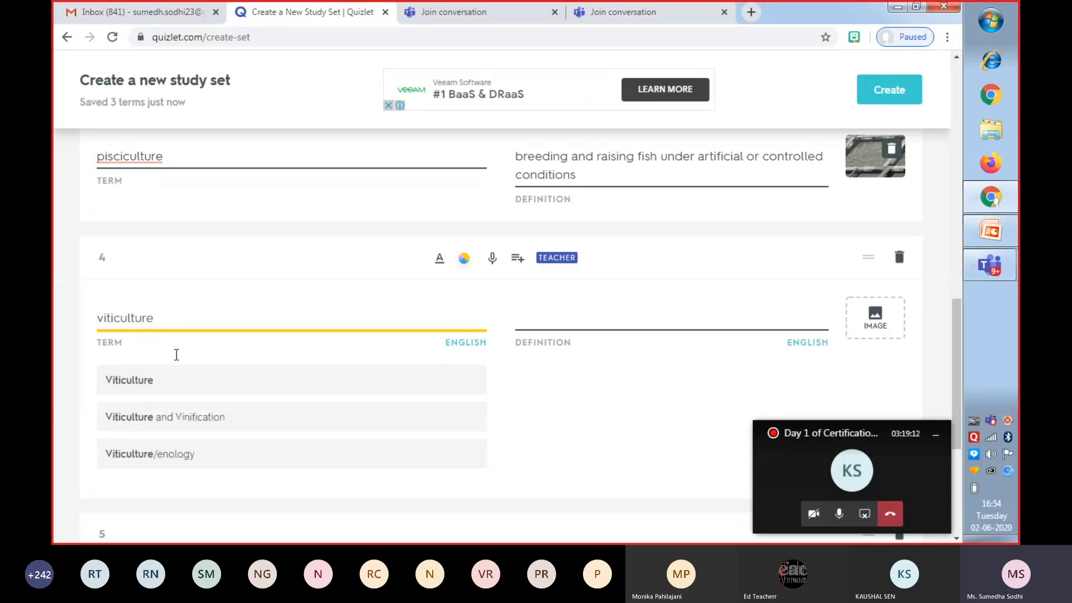
Set the fourth card's term to the suggested "Viticulture".
left_click(154, 383)
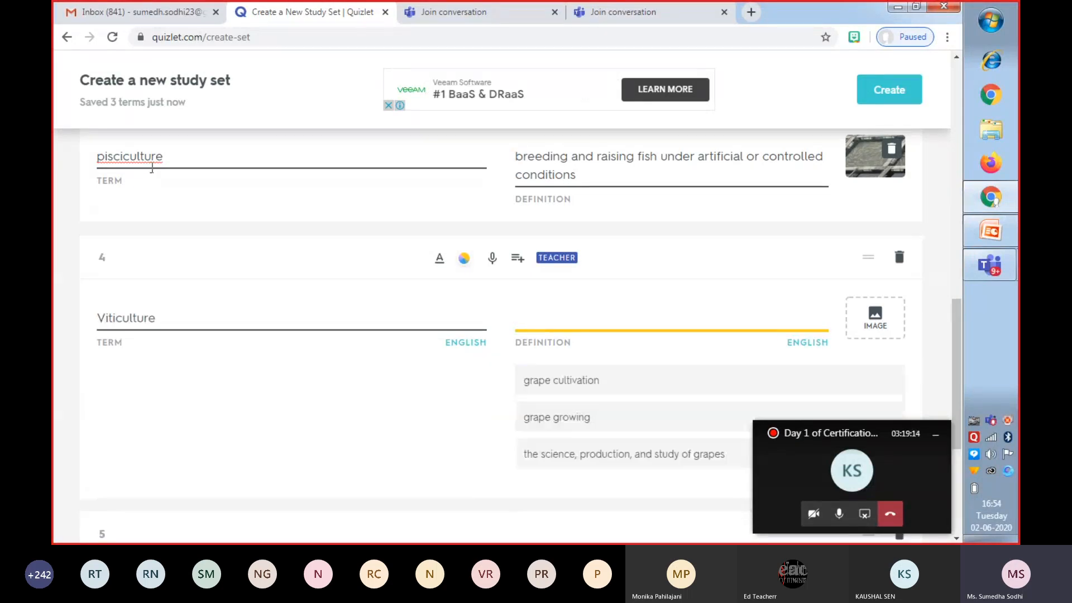
left_click(125, 159)
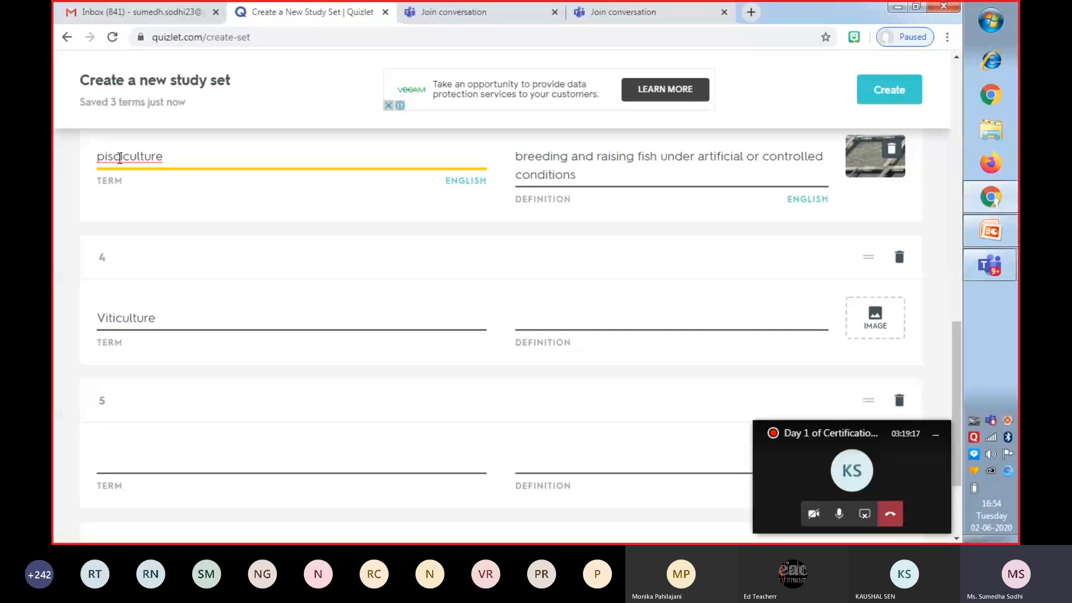
left_click(217, 314)
left_click(105, 319)
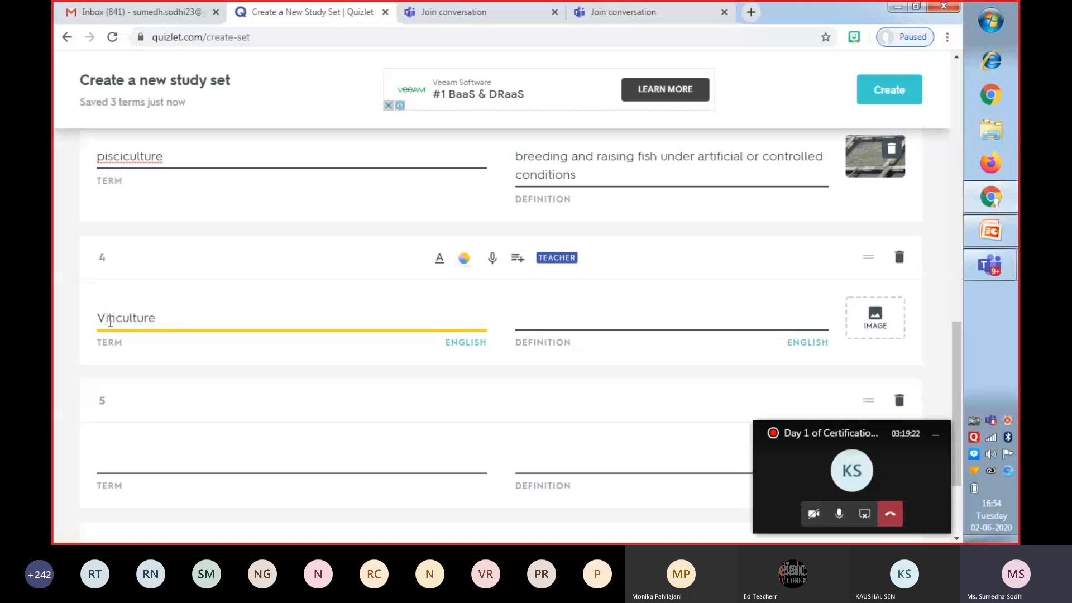
key("BackSpace")
type("v")
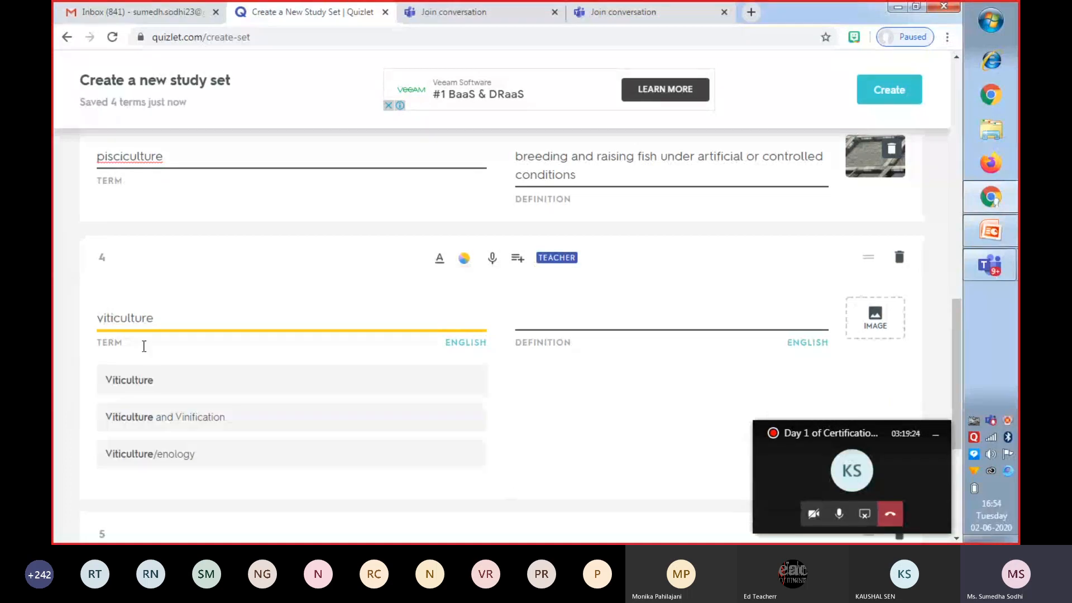
left_click(143, 382)
Give Viticulture the suggested definition "grape cultivation" and add the image of a dark grape bunch.
left_click(605, 385)
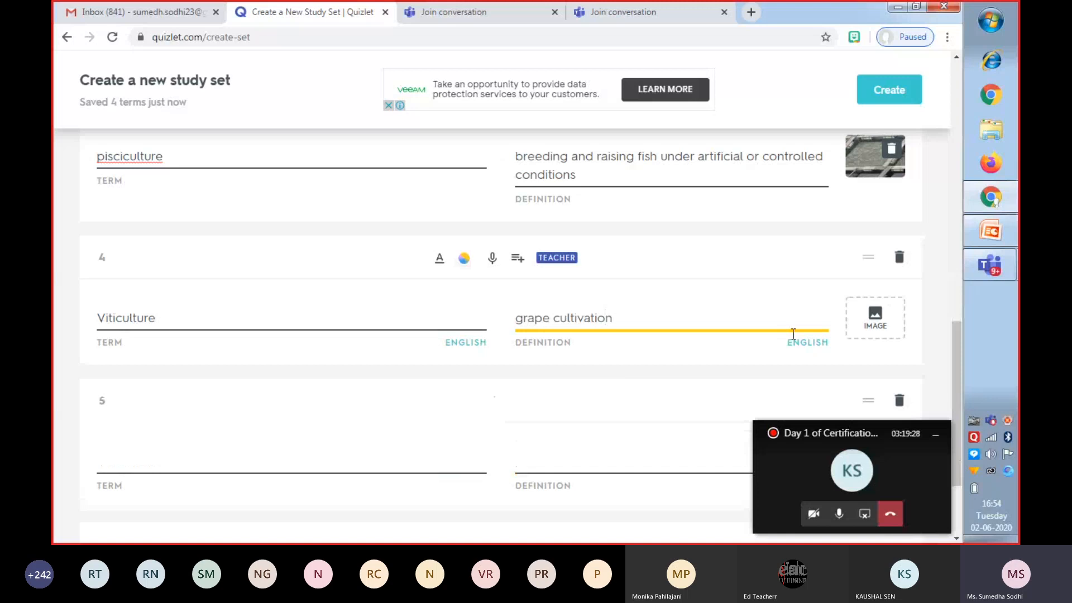
left_click(876, 322)
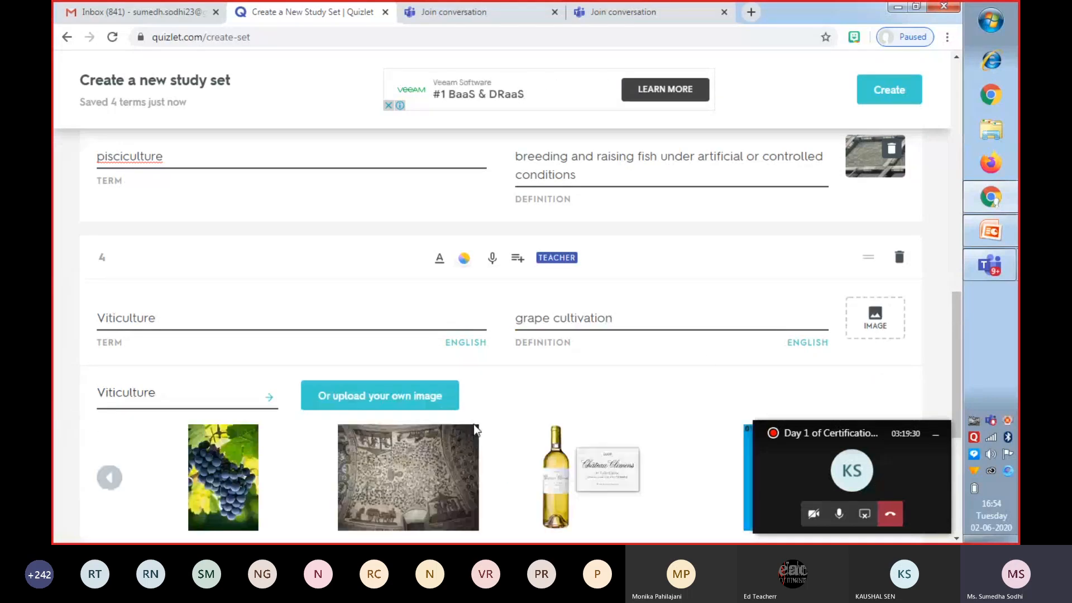
left_click(209, 478)
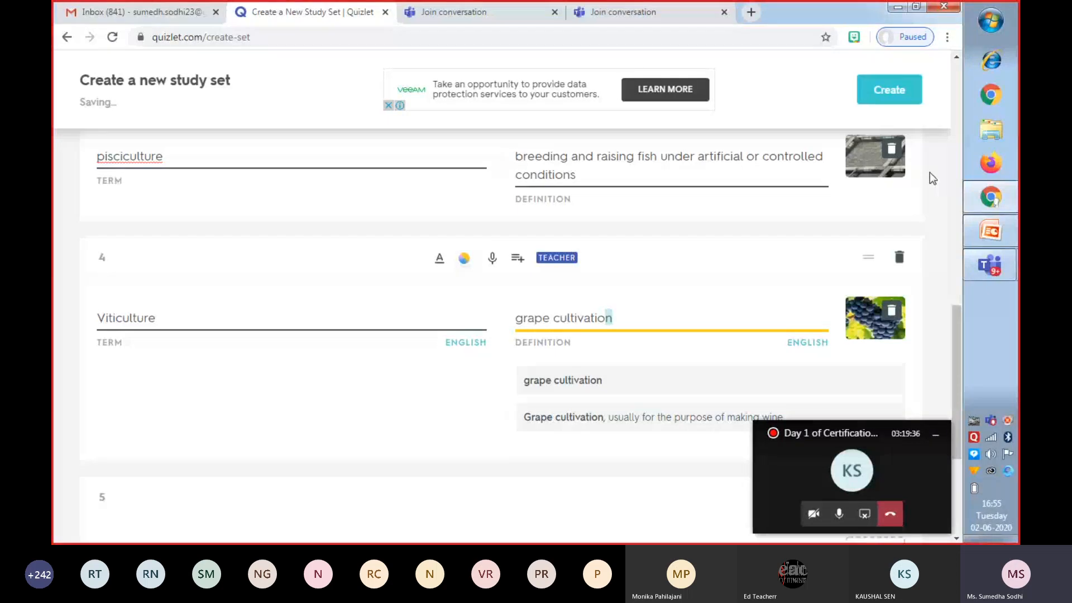
Create the AGRICULTURE study set and copy its share link.
left_click_drag(961, 270, 960, 273)
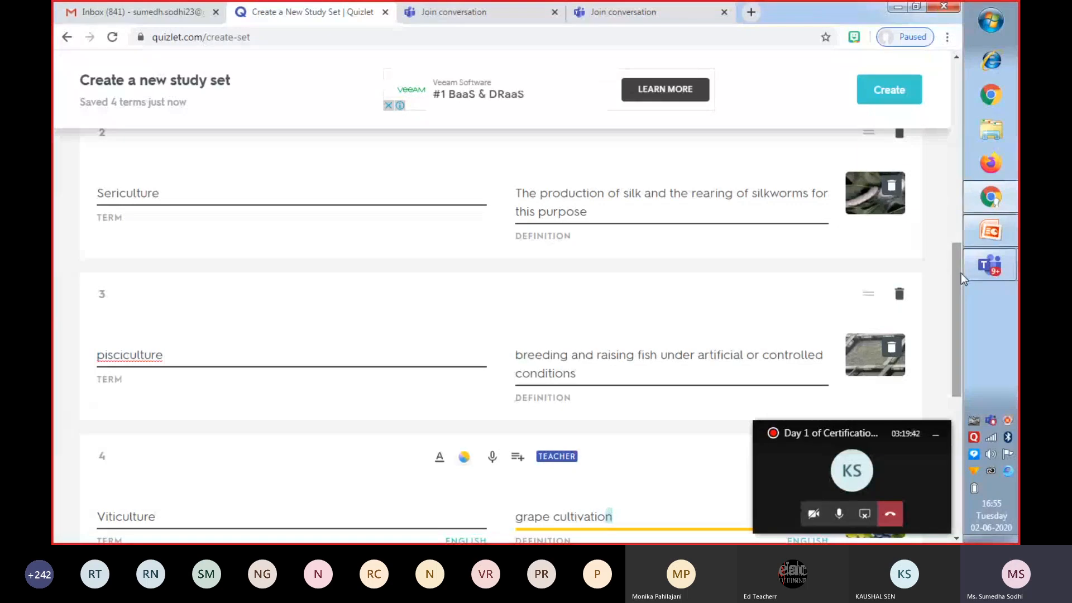
left_click_drag(961, 273, 957, 86)
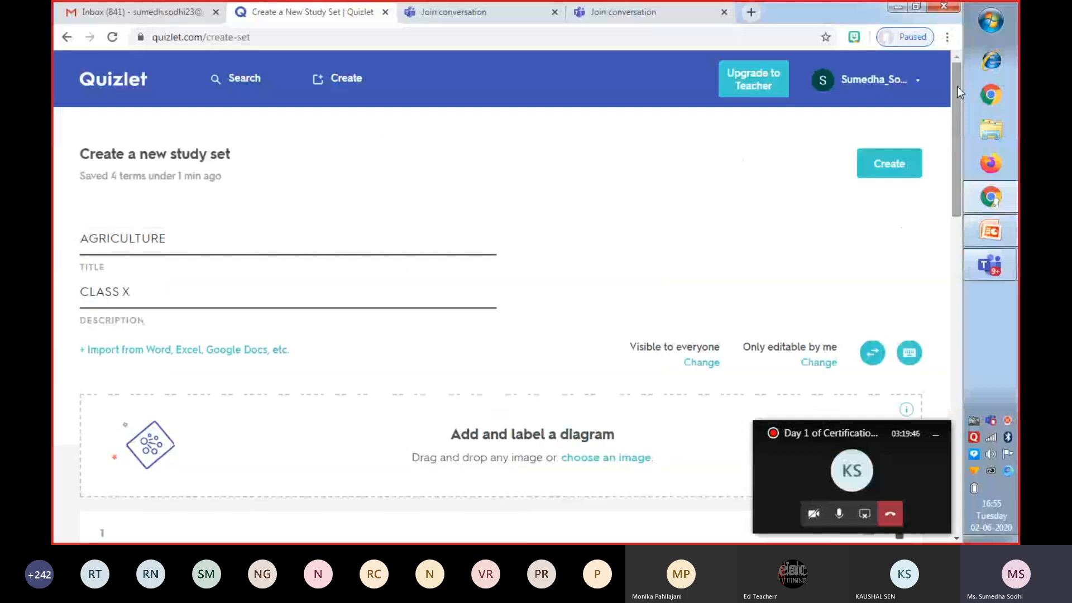
left_click(889, 171)
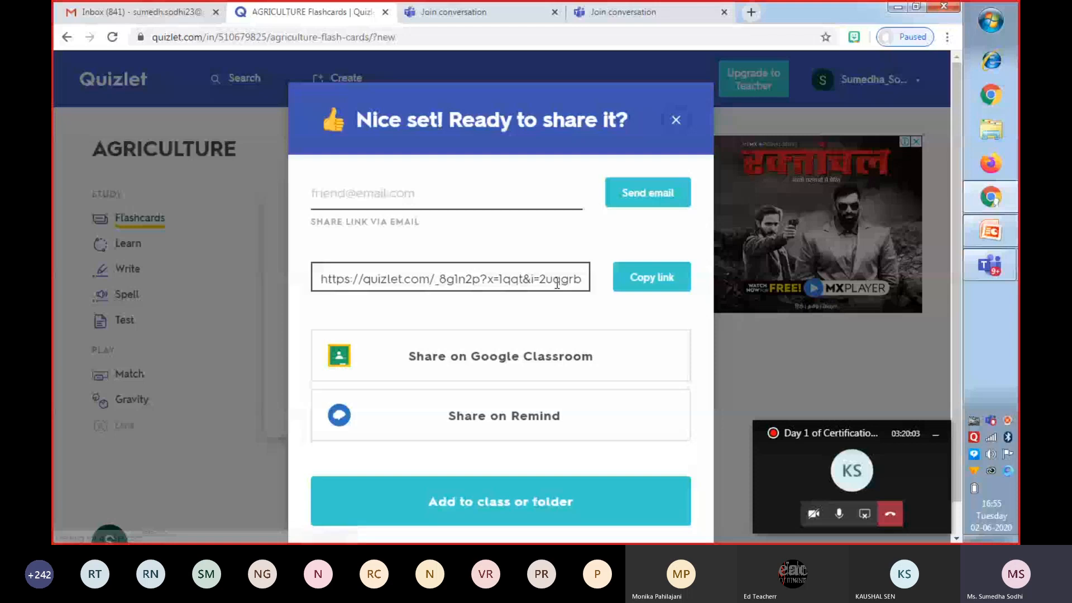
left_click(659, 284)
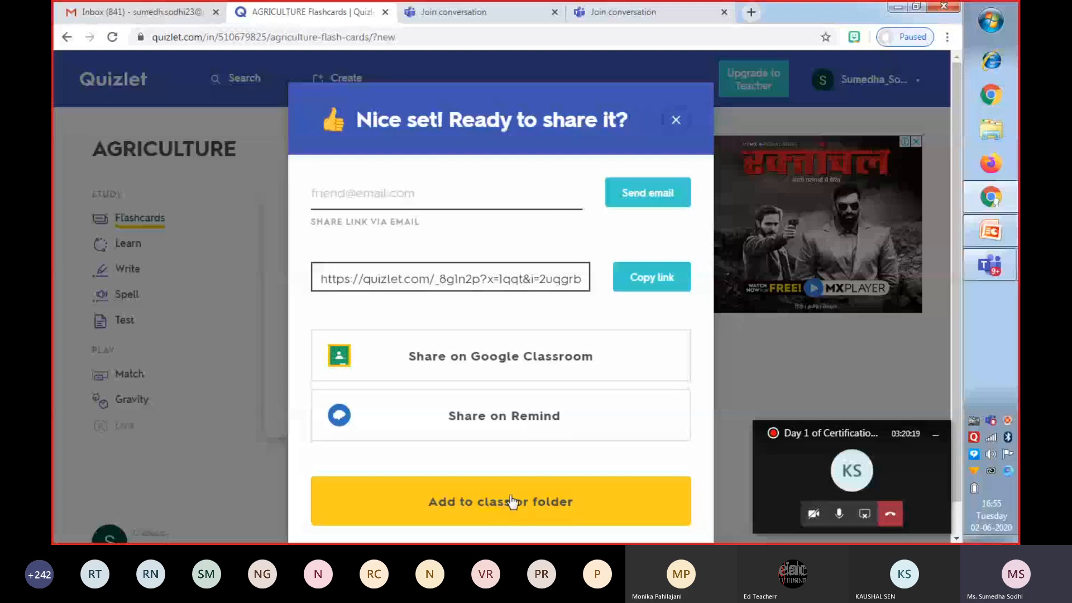
left_click(676, 122)
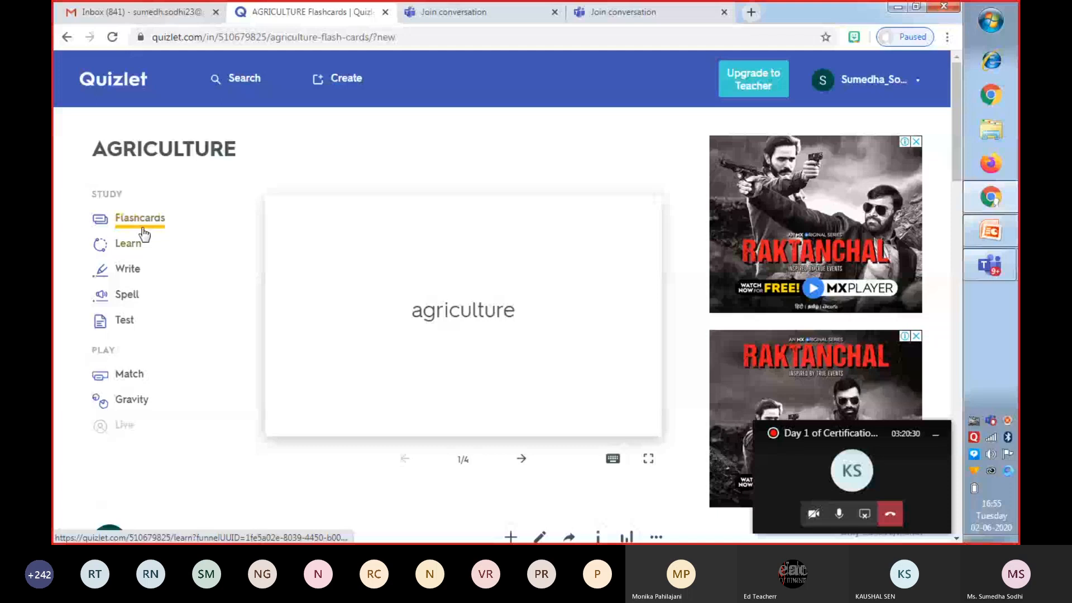
Review the AGRICULTURE cards in Flashcards study mode and close that page.
left_click(144, 234)
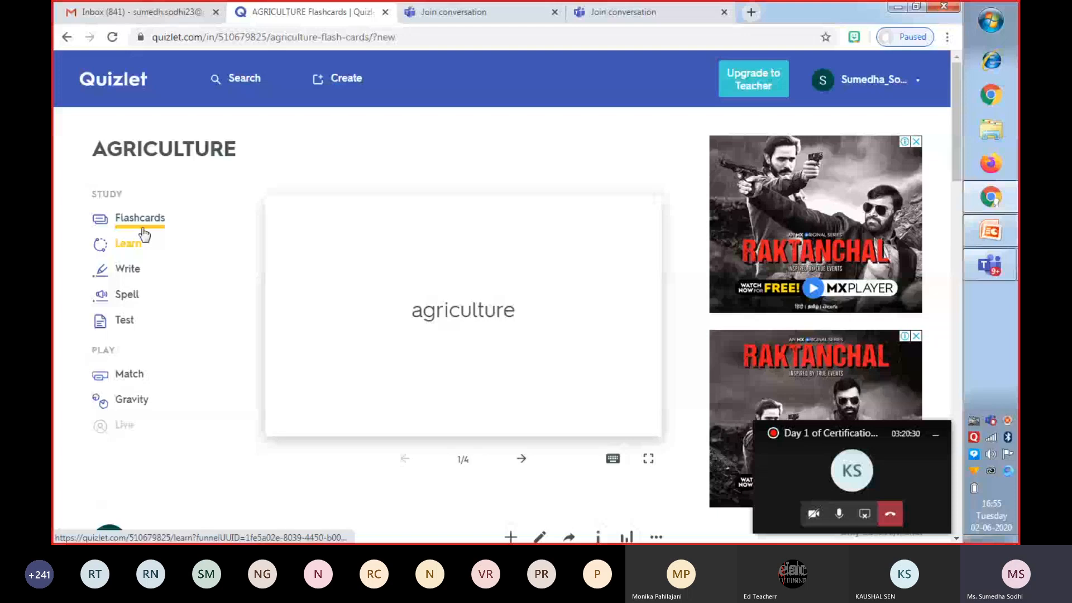
left_click(142, 224)
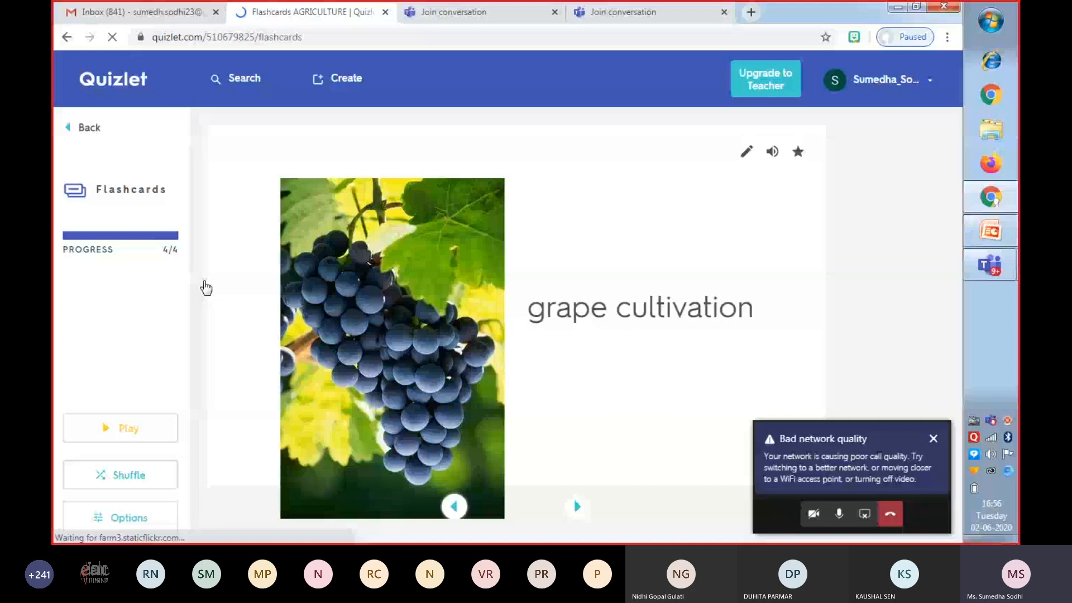
left_click(385, 12)
Open today's 10-term TEACHER COMPETENCY QUIZ from the created study sets.
left_click(583, 13)
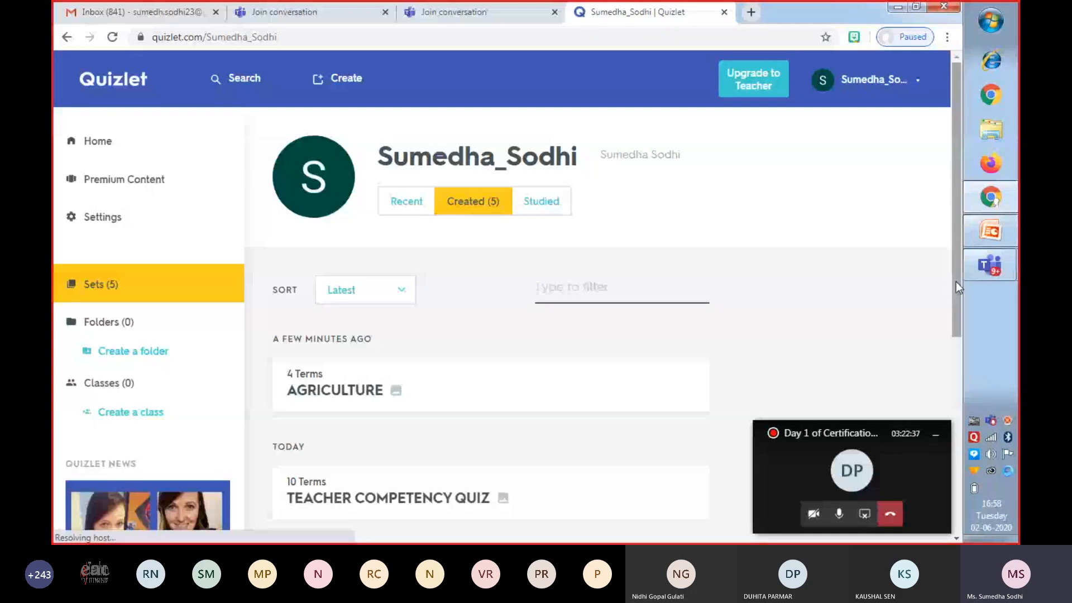
left_click_drag(955, 282, 960, 347)
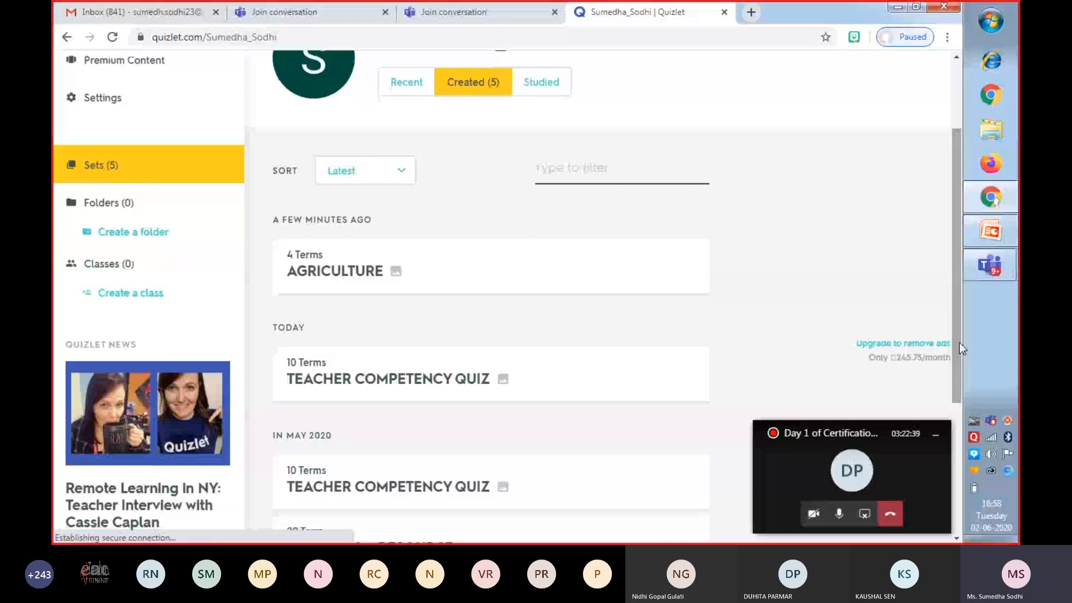
left_click_drag(960, 343, 956, 381)
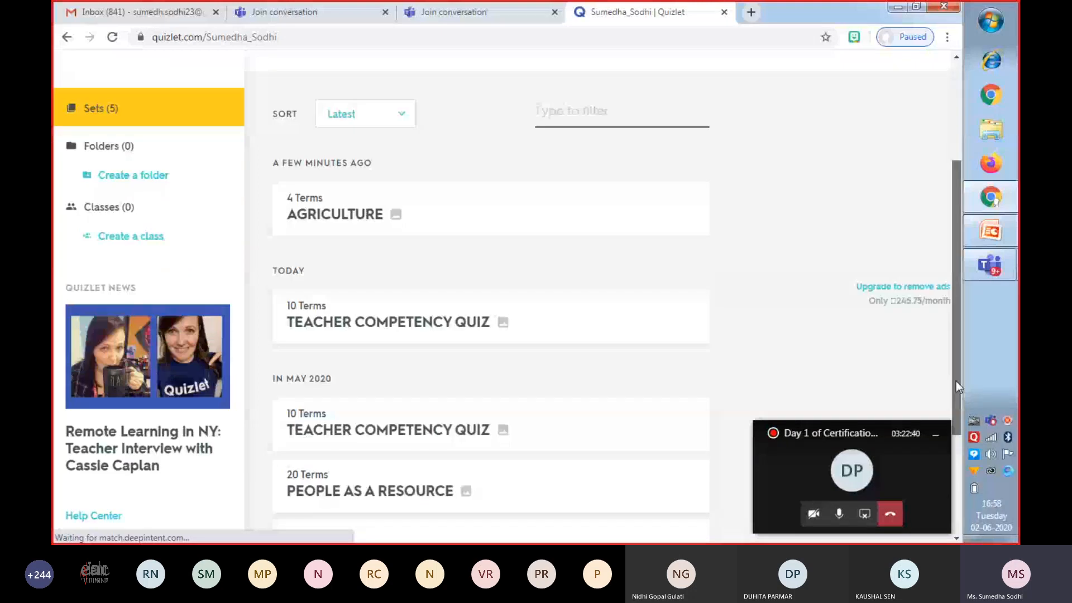
scroll(441, 301, "down", 1)
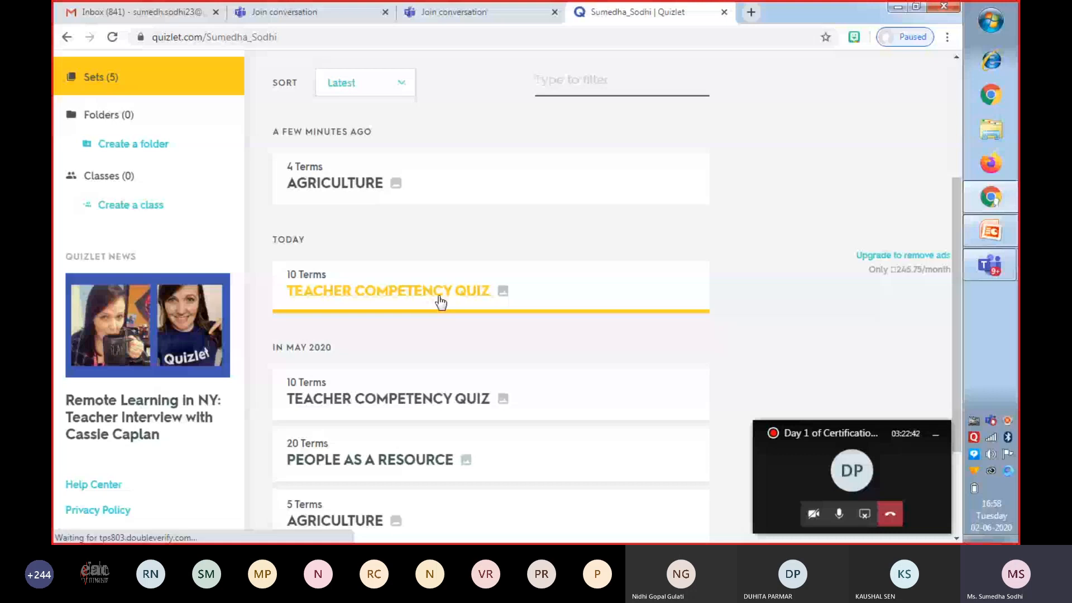
left_click(428, 301)
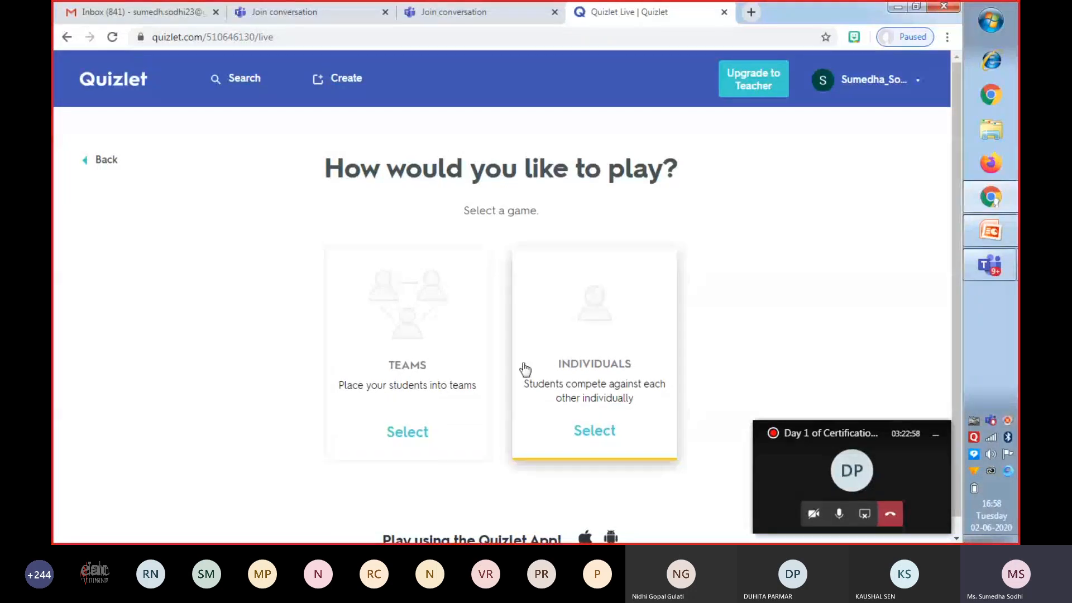
Set up an individual Quizlet Live game with terms as prompts and definitions as answers, and check its music option.
left_click(601, 347)
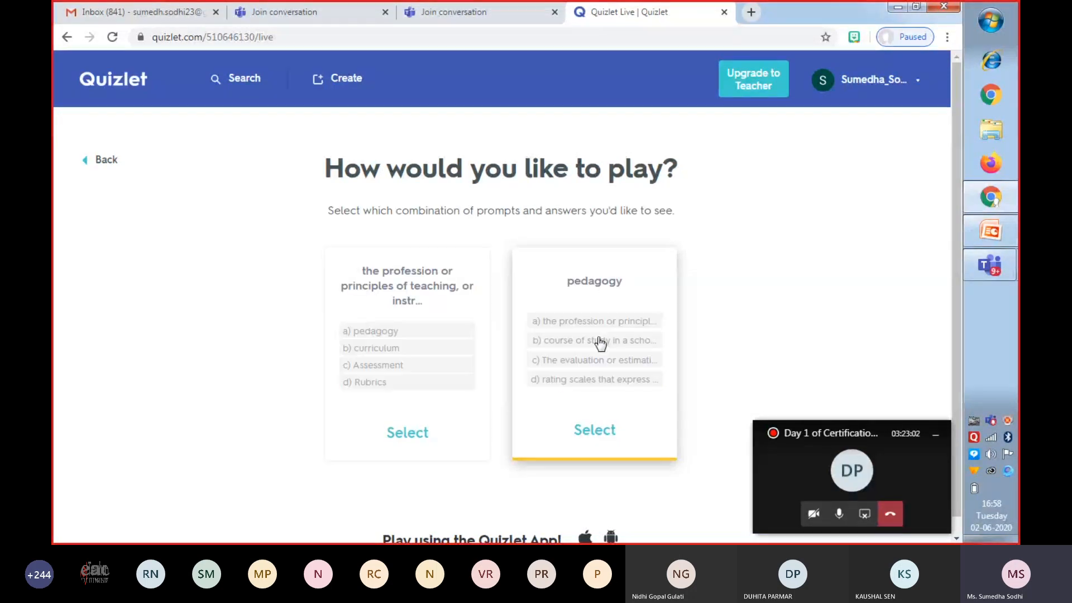
left_click(600, 427)
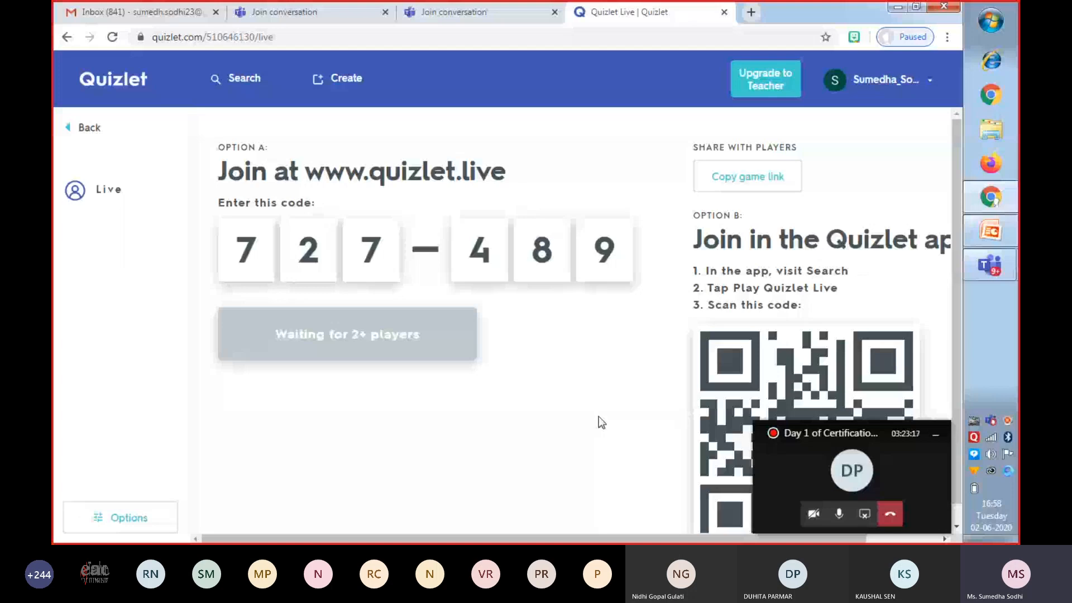
left_click(120, 517)
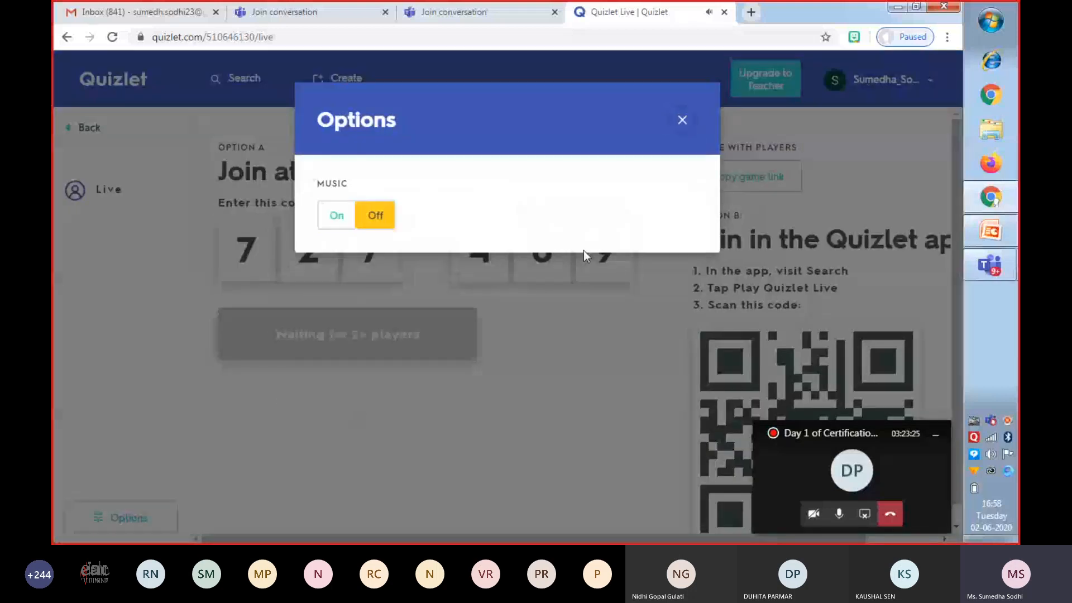
left_click(684, 120)
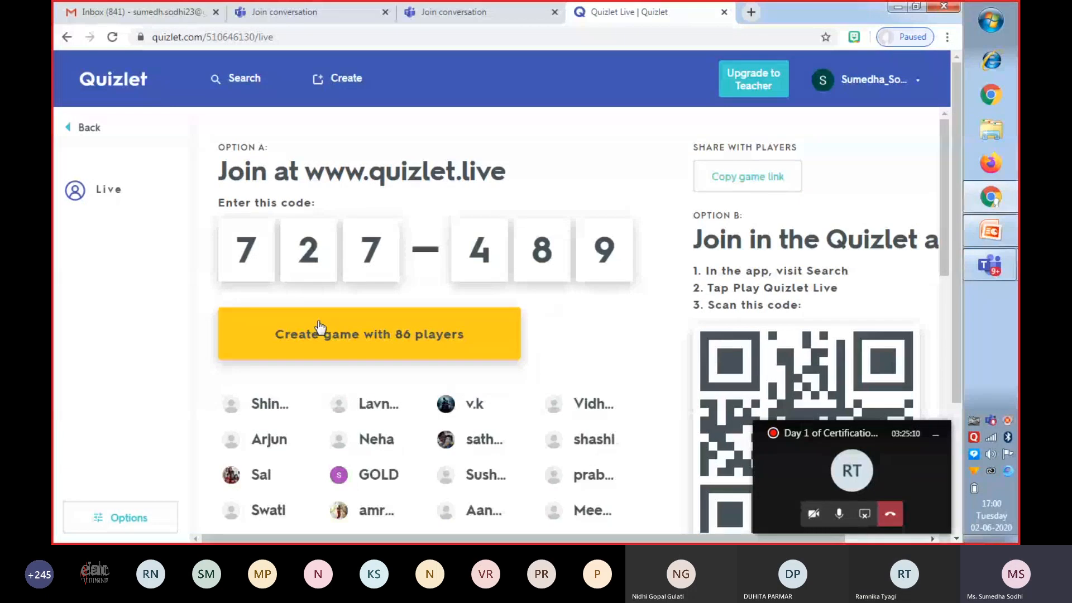
Try turning the live game's music on and return it to off.
left_click(109, 518)
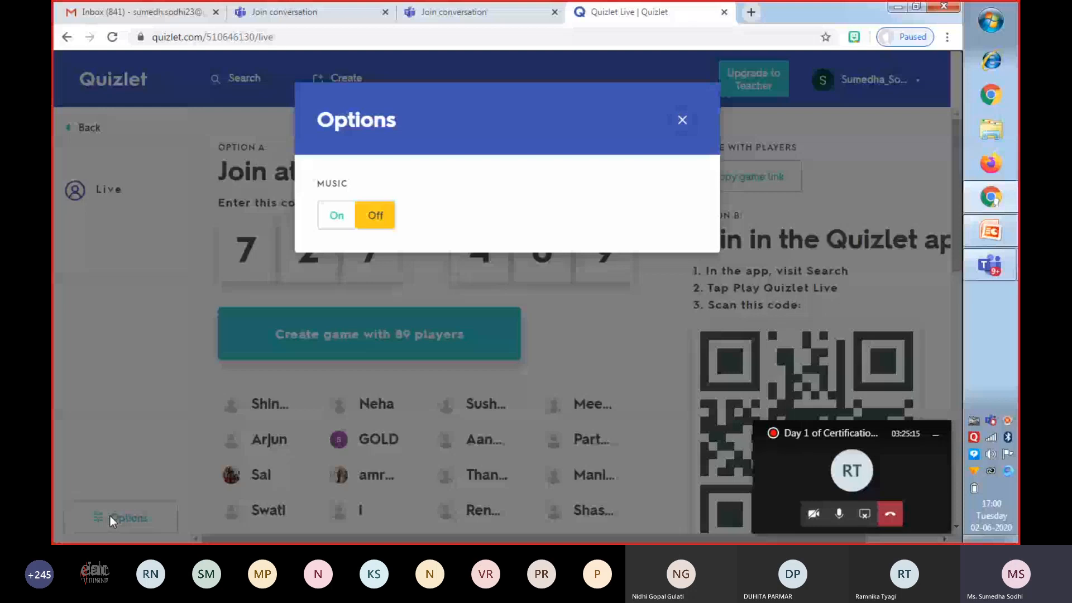
left_click(336, 220)
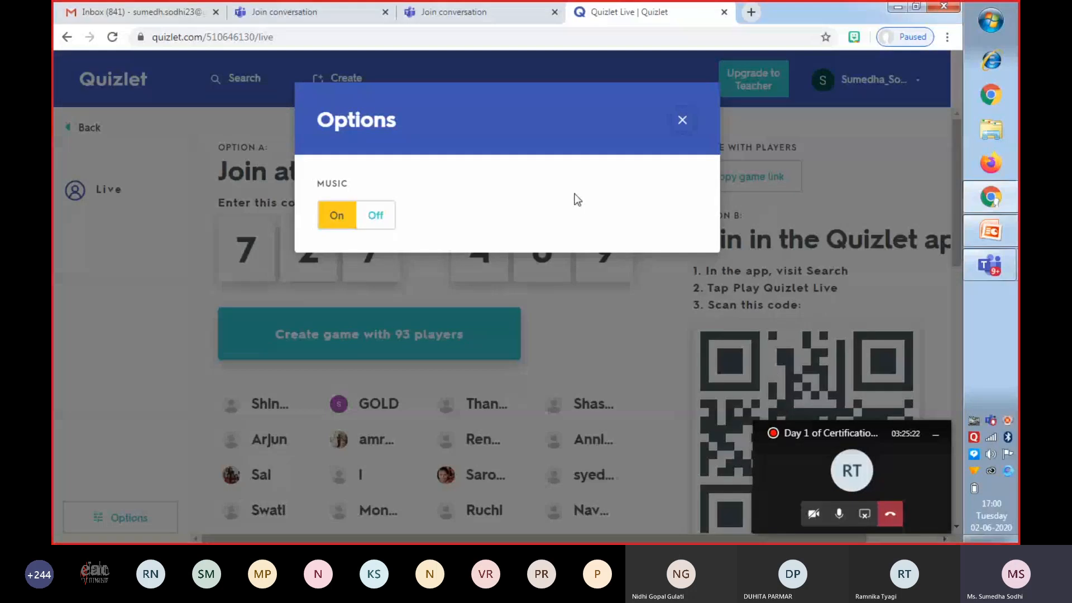
left_click(374, 219)
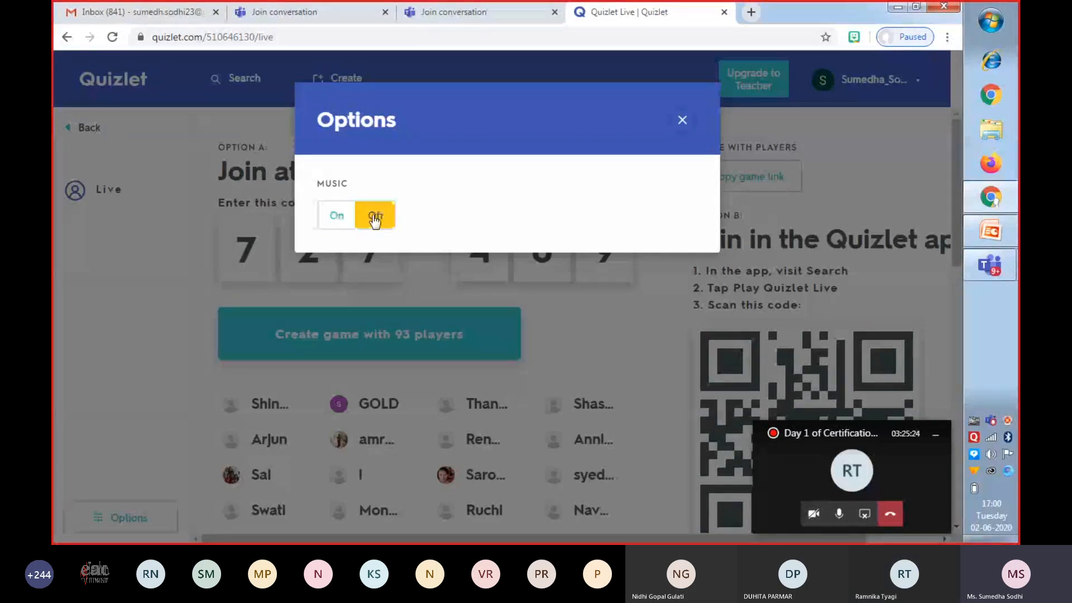
left_click(682, 120)
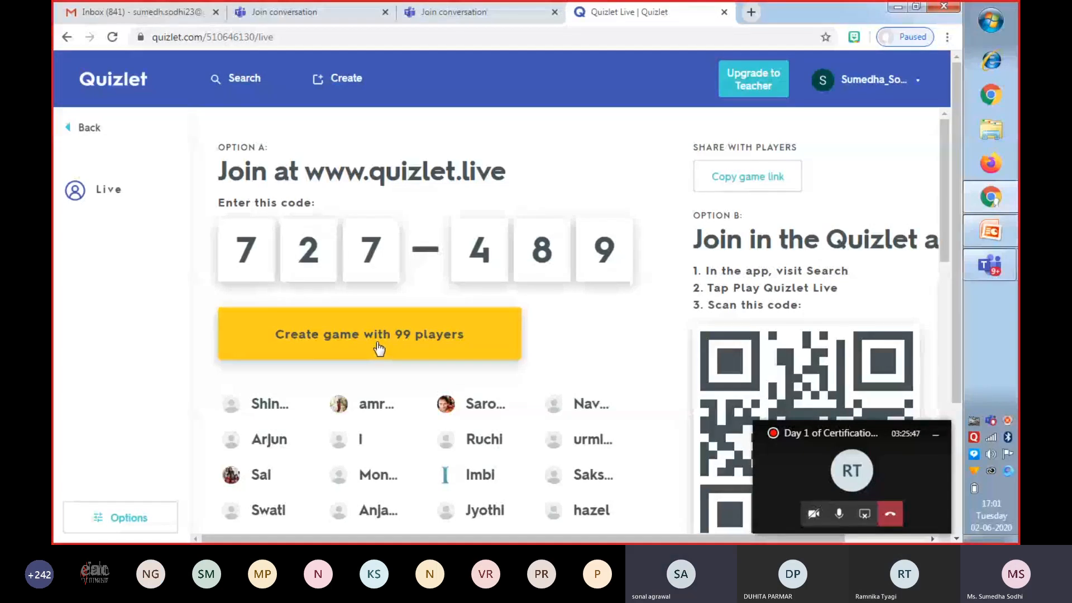
Create the live game with the players who have joined.
left_click(378, 346)
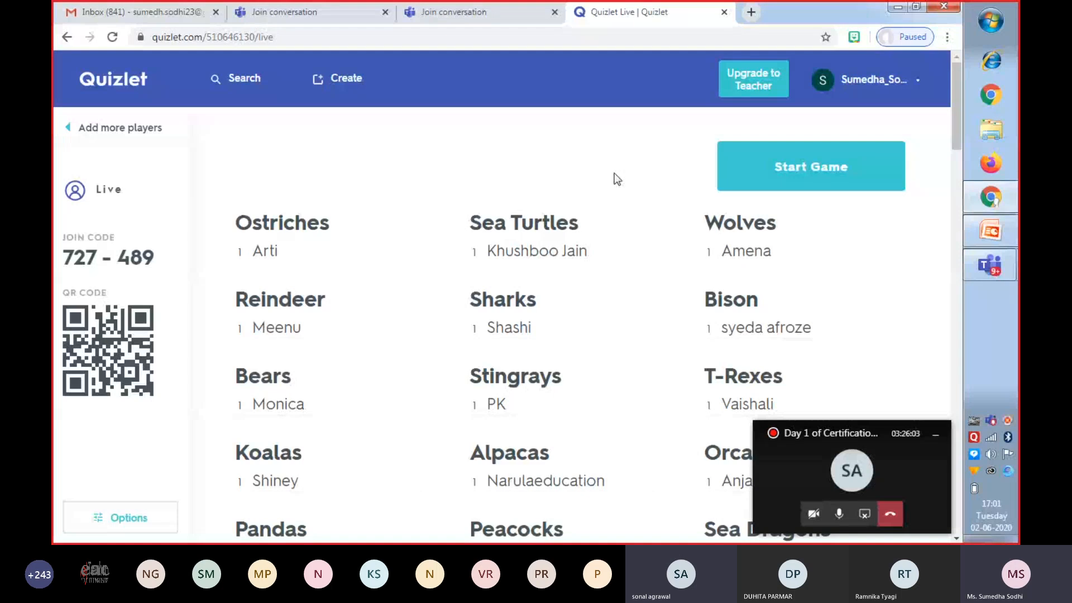
Switch to the Microsoft Teams meeting to show its participants, and return to the Quizlet Live game in Chrome.
left_click(825, 482)
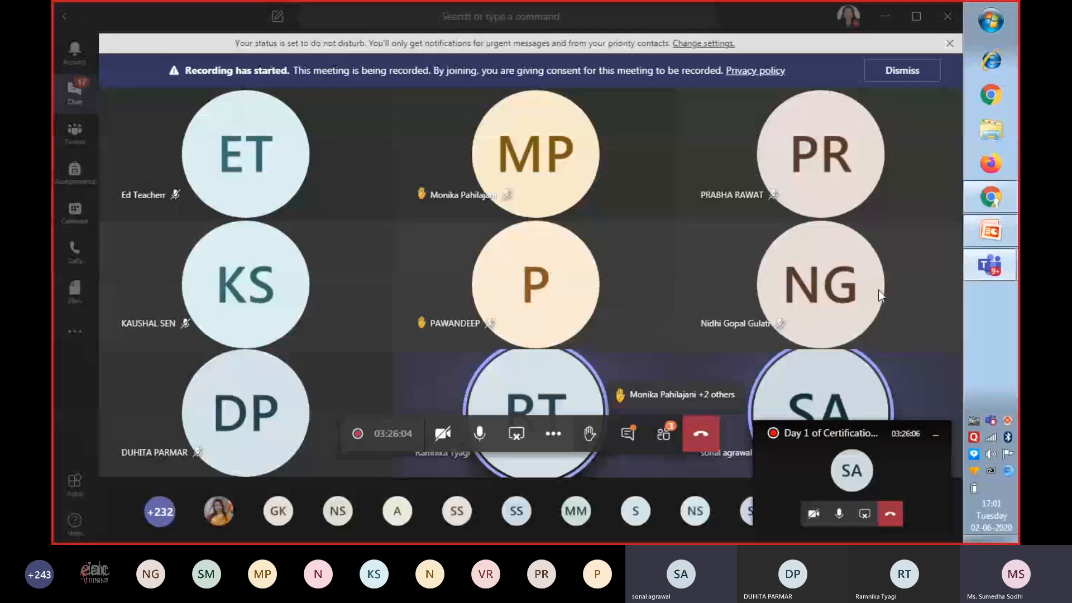
left_click(663, 433)
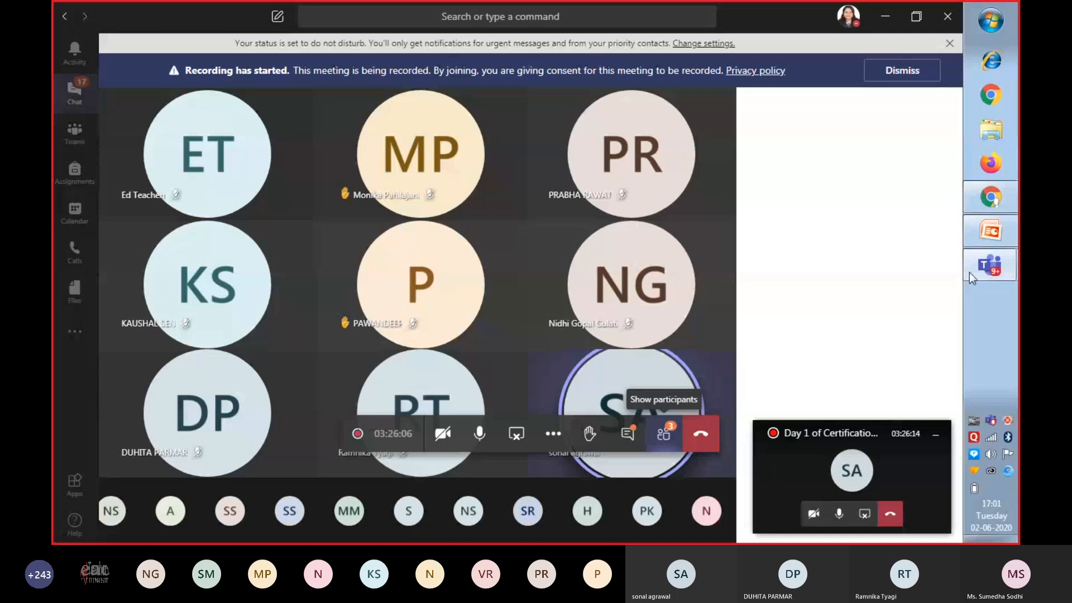
left_click(991, 196)
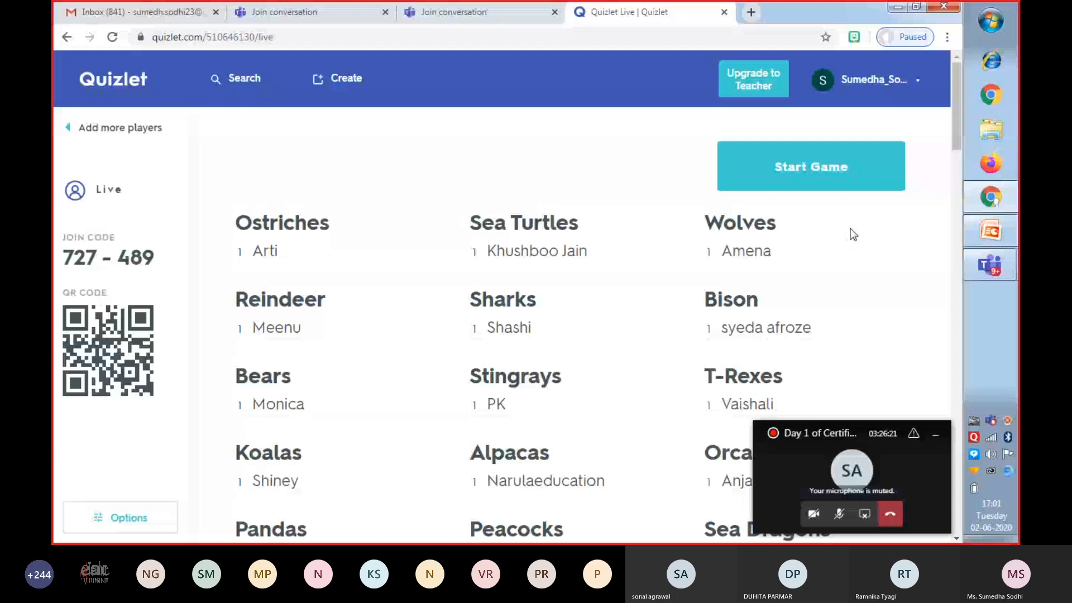
Unmute the meeting microphone and start the Quizlet Live game.
left_click(832, 512)
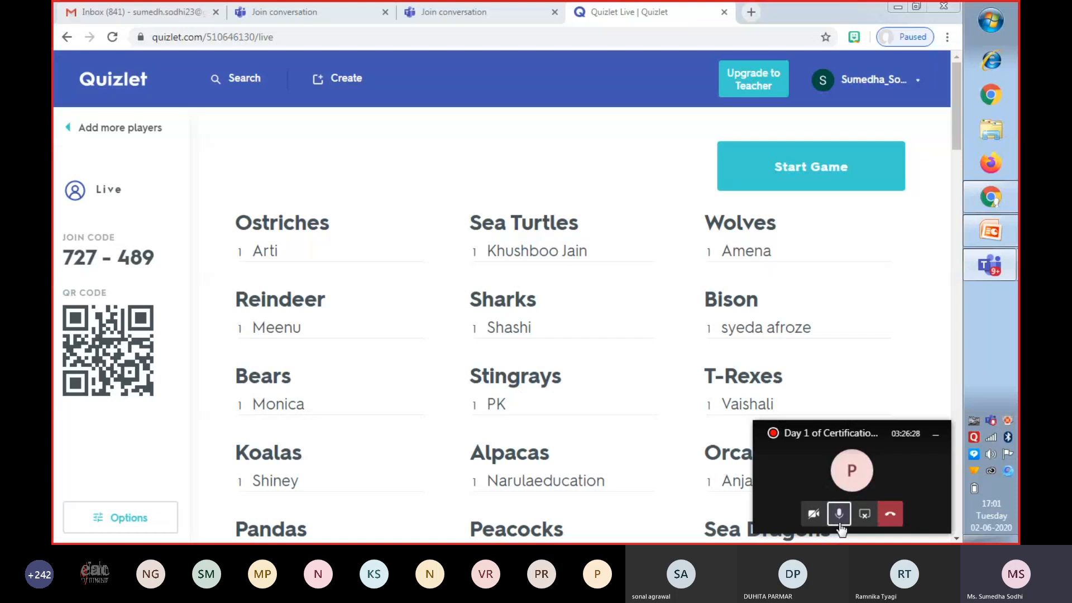
left_click(840, 516)
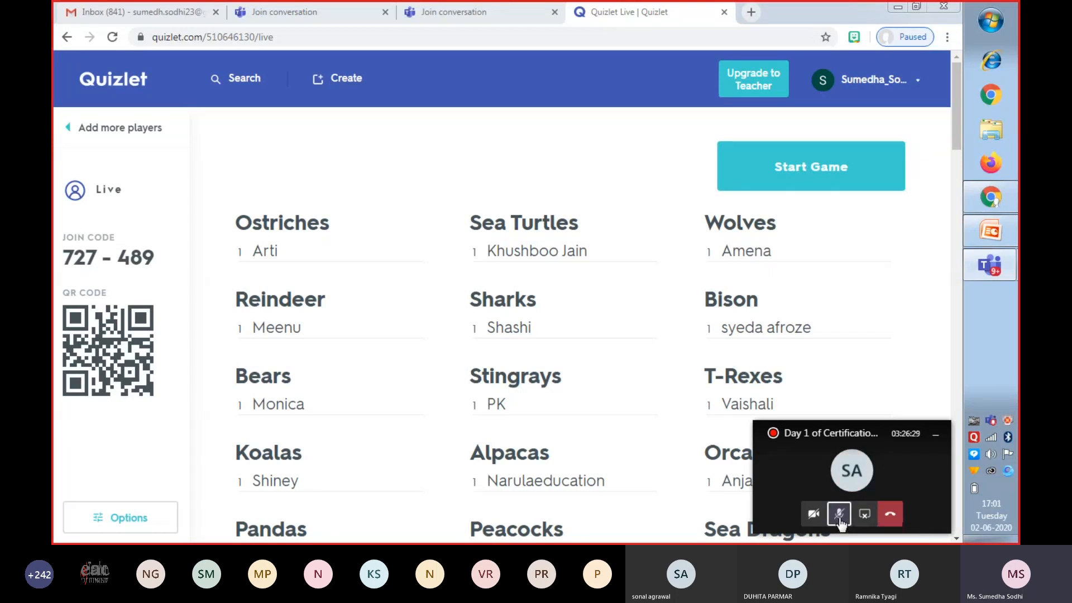
left_click(840, 517)
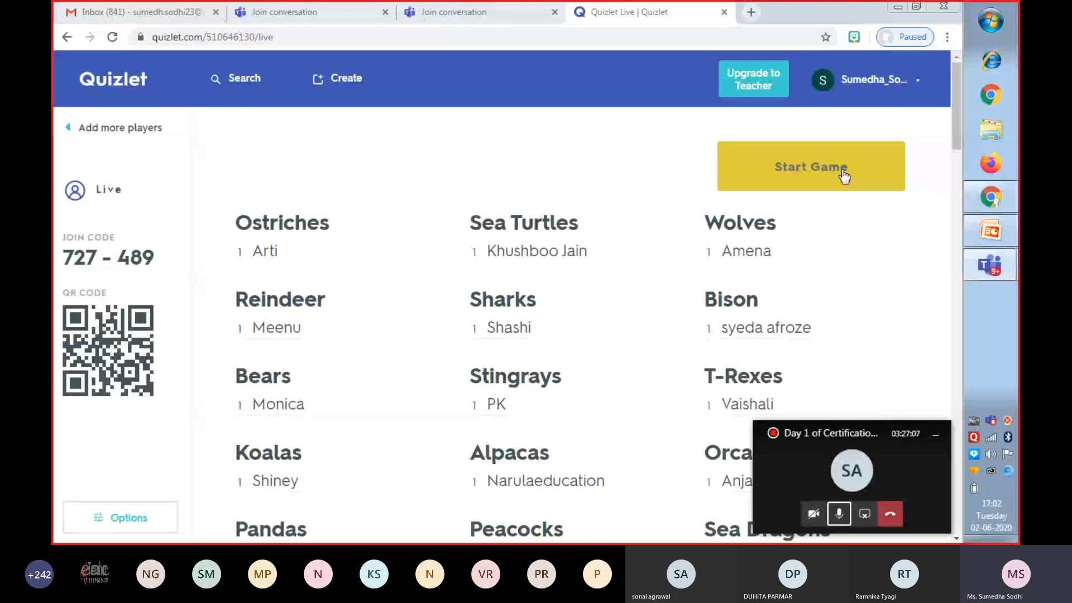
left_click(823, 178)
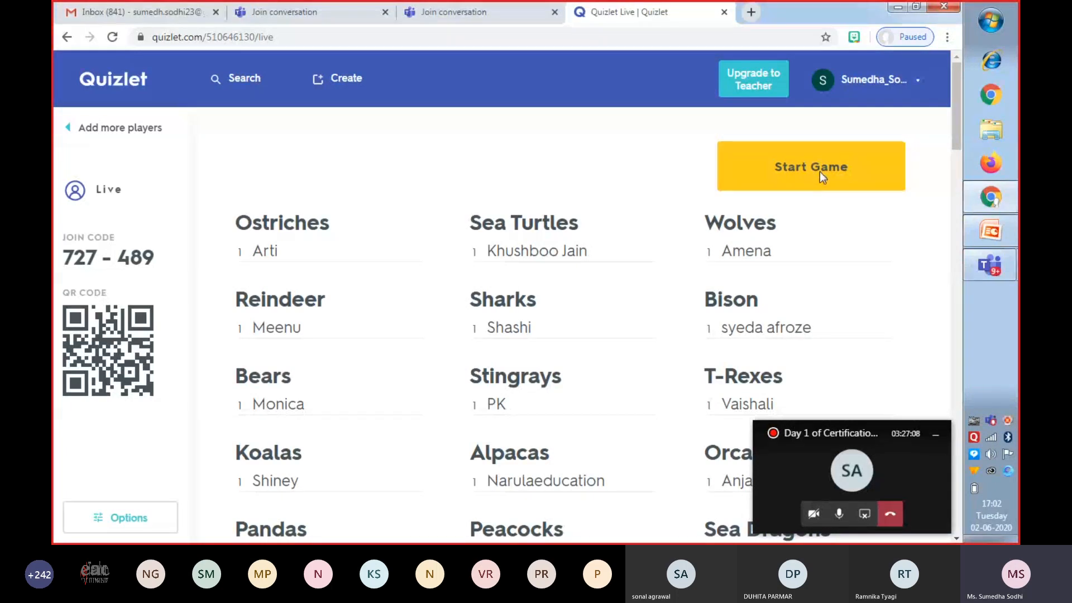
Start the Quizlet Live game anyway without waiting for the disconnected players.
left_click(820, 173)
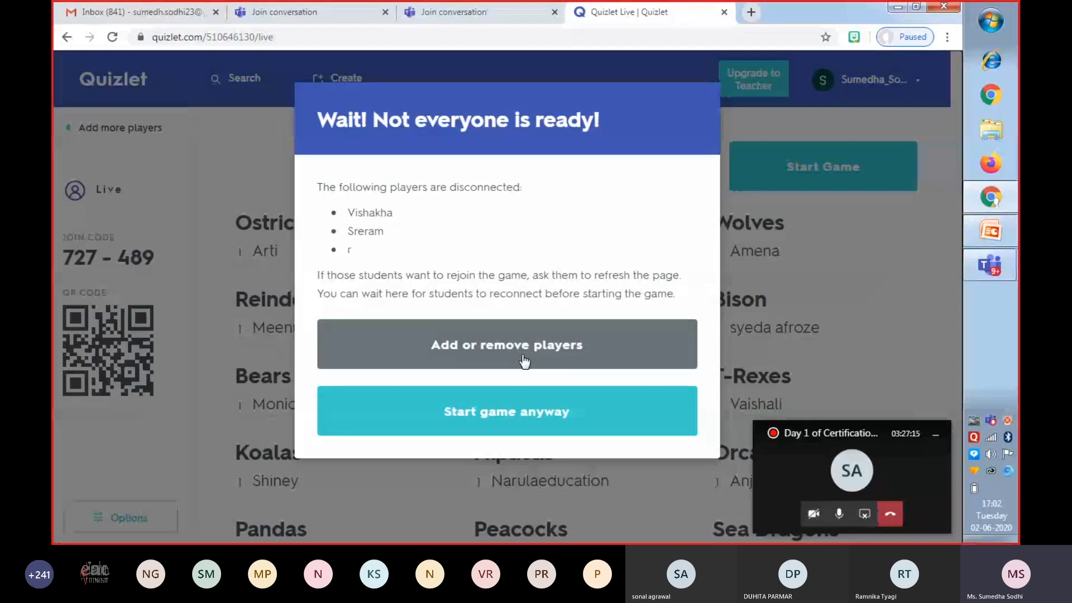
left_click(519, 413)
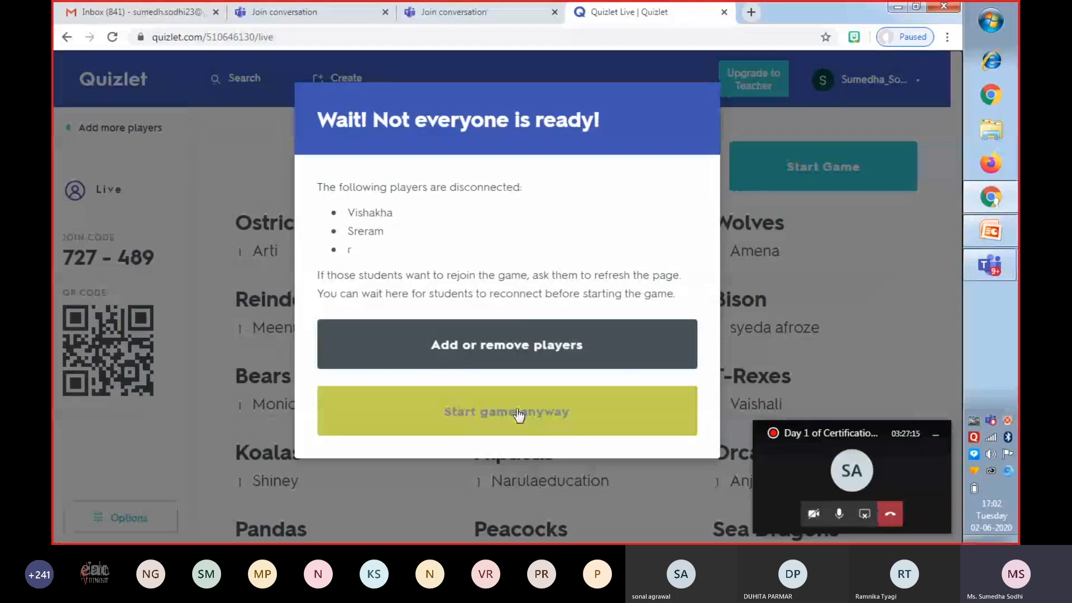
left_click(508, 413)
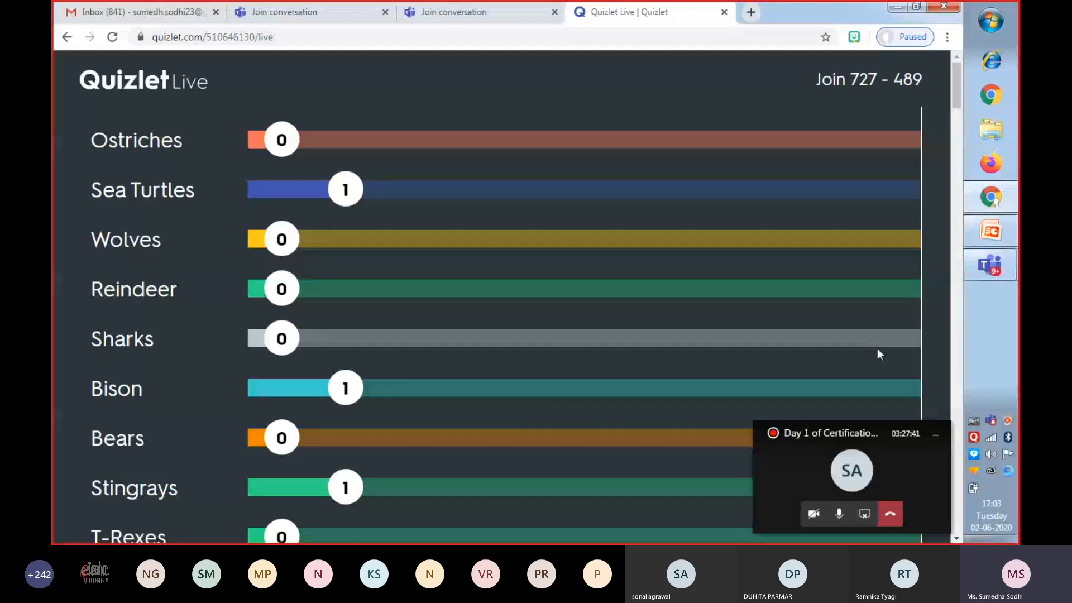
Check the computer's wireless network connection status and close the network list.
left_click(991, 438)
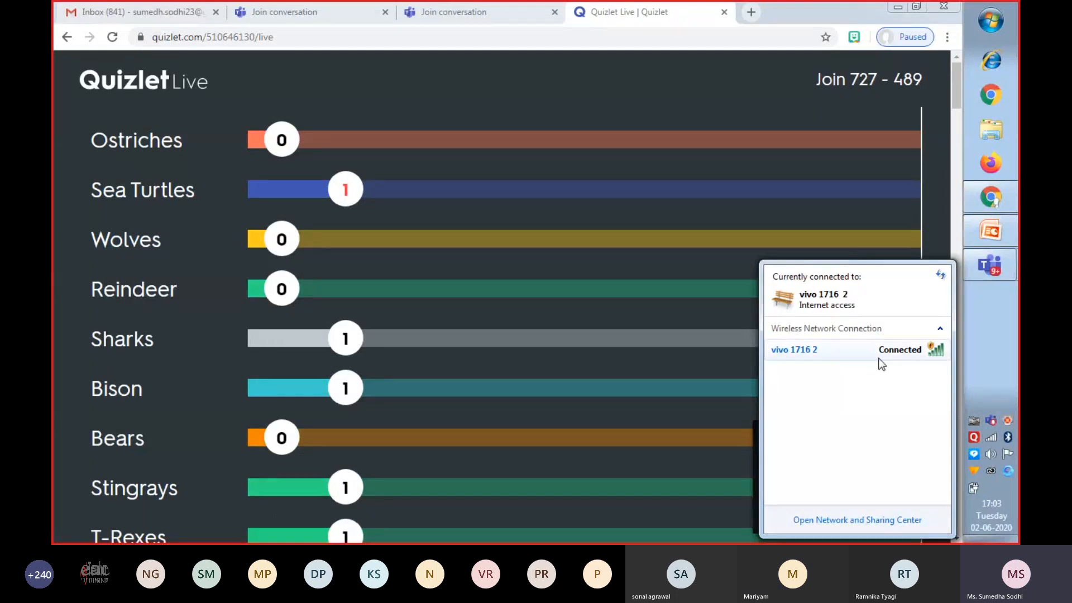
left_click(992, 439)
left_click(992, 439)
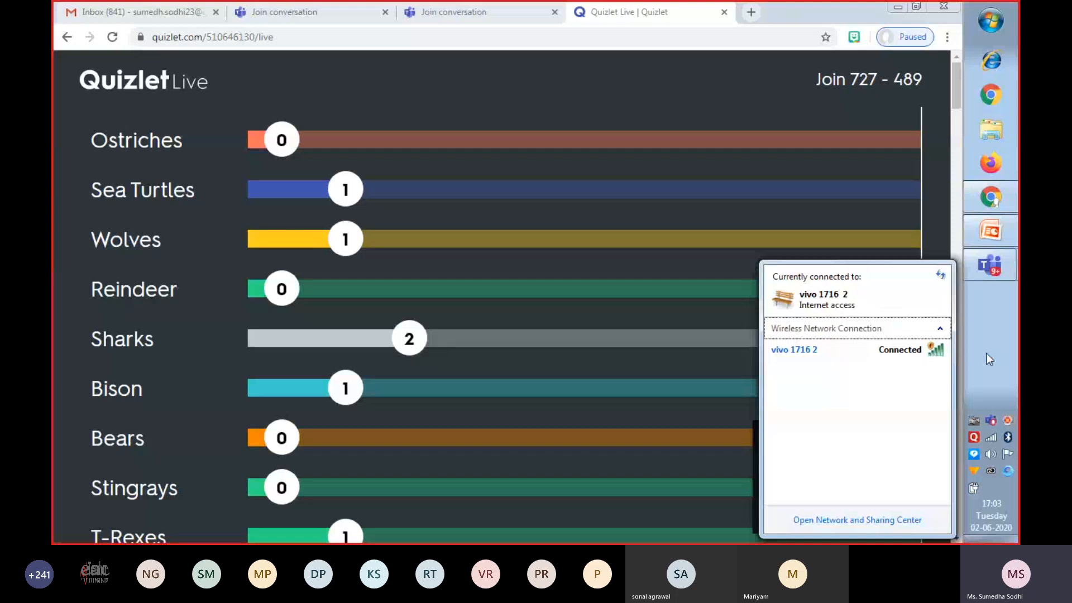
left_click(991, 438)
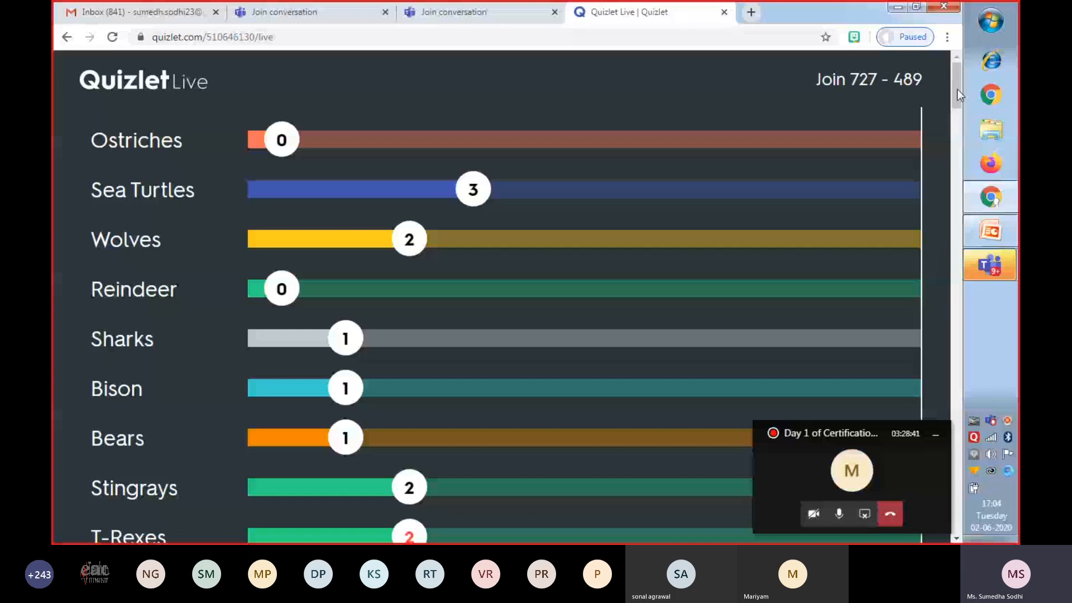
Follow the teams' progress down the live scoreboard until the game ends, and exit the game.
left_click_drag(957, 90, 961, 182)
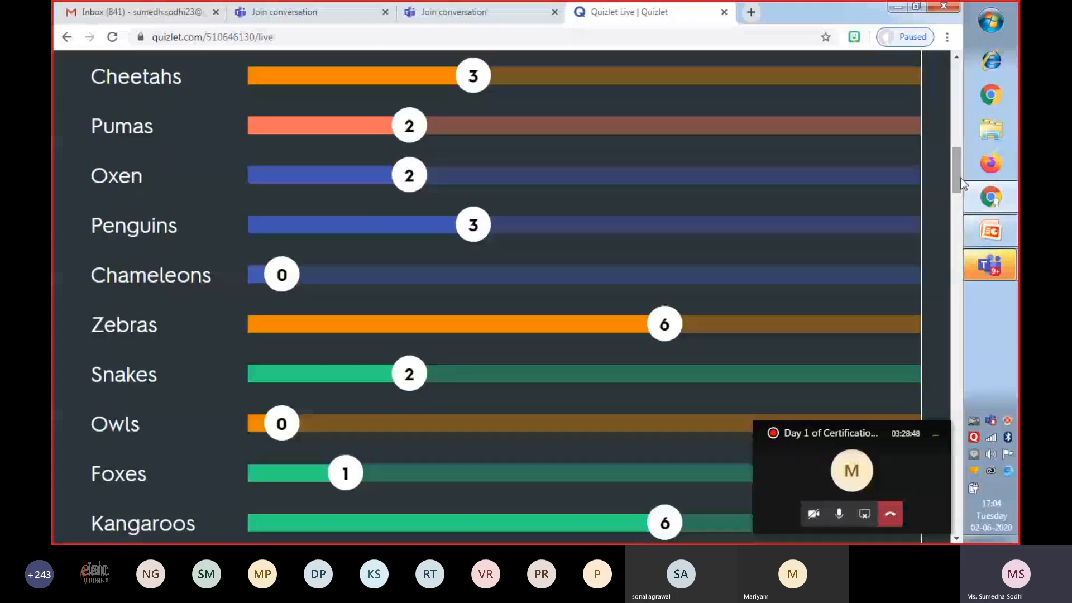
scroll(960, 184, "down", 5)
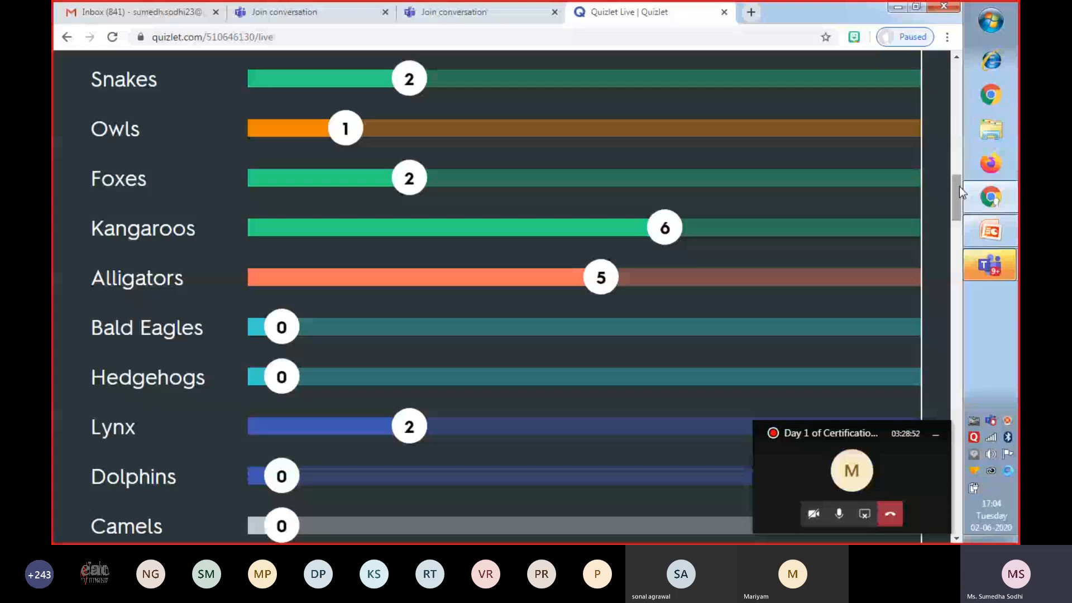
left_click_drag(960, 186, 957, 224)
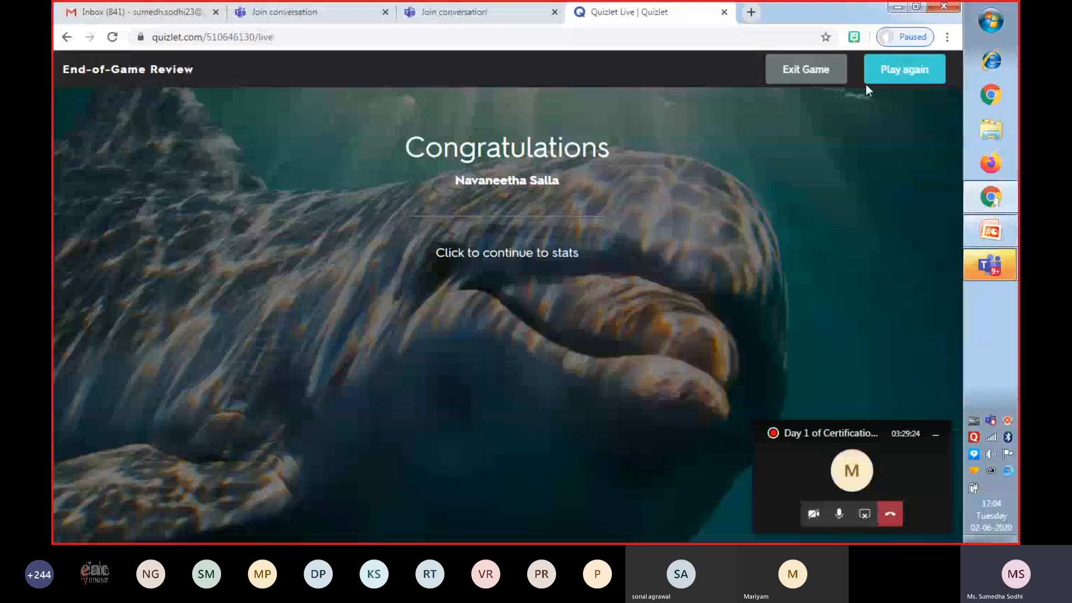
left_click(814, 81)
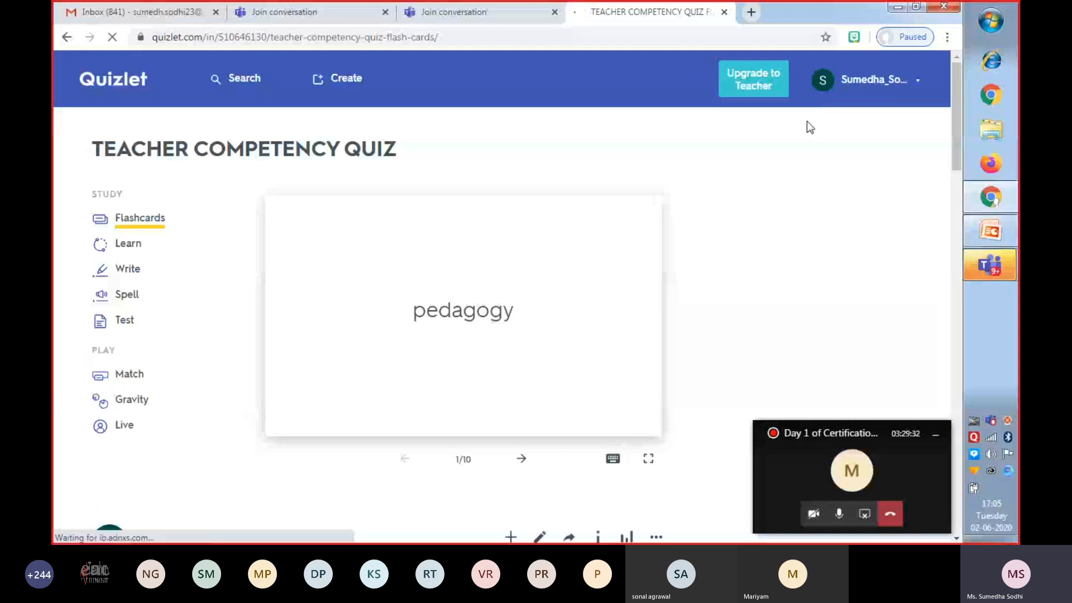
Copy the share link of the TEACHER COMPETENCY QUIZ set and view the set's additional options.
left_click_drag(958, 142, 956, 196)
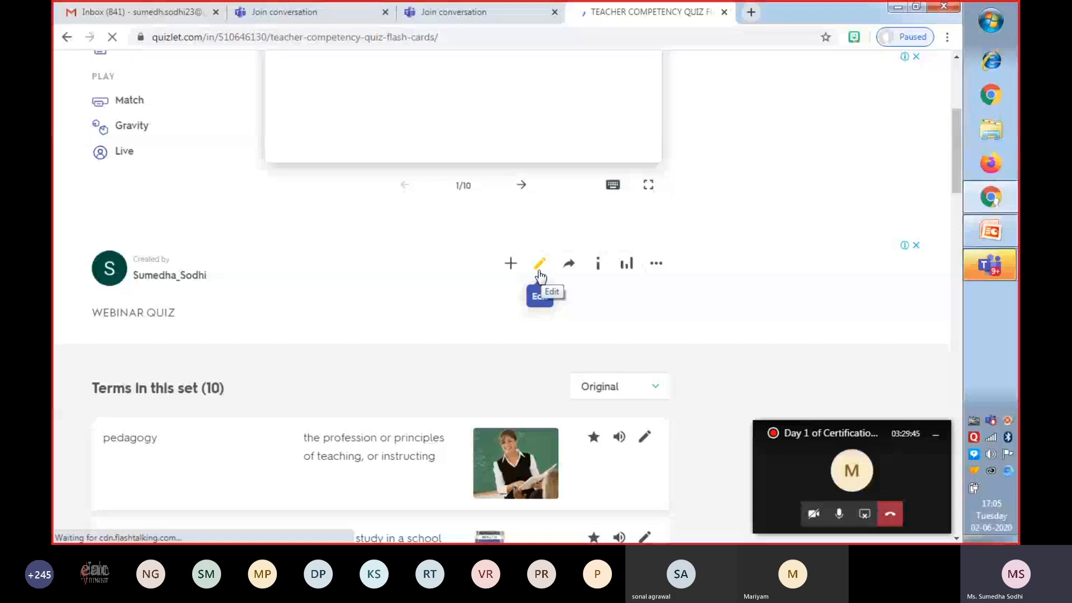
left_click(570, 266)
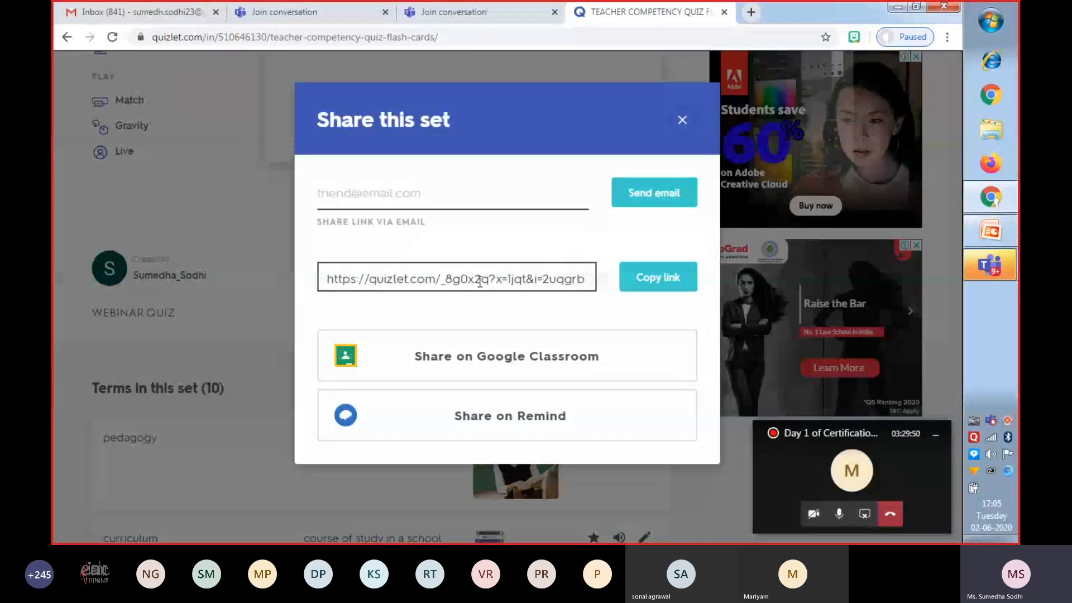
left_click(659, 280)
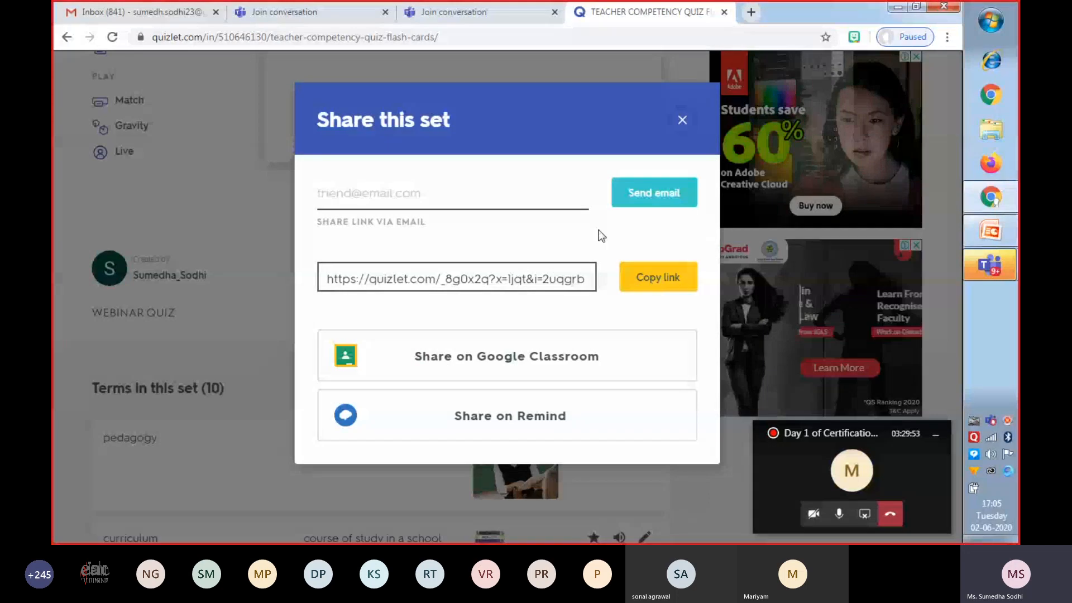
left_click(682, 121)
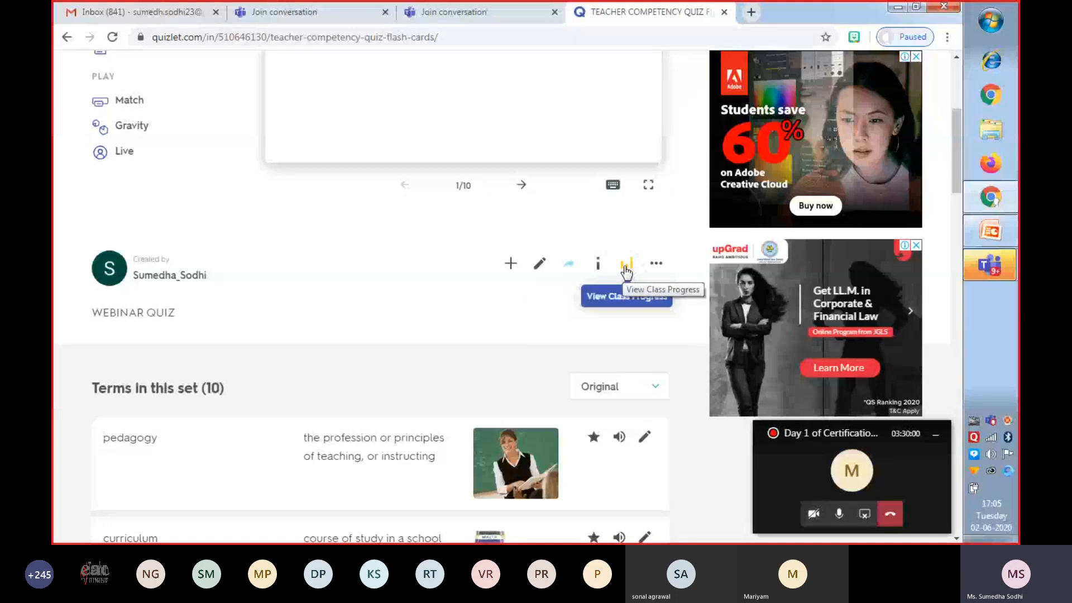
mouse_move(659, 266)
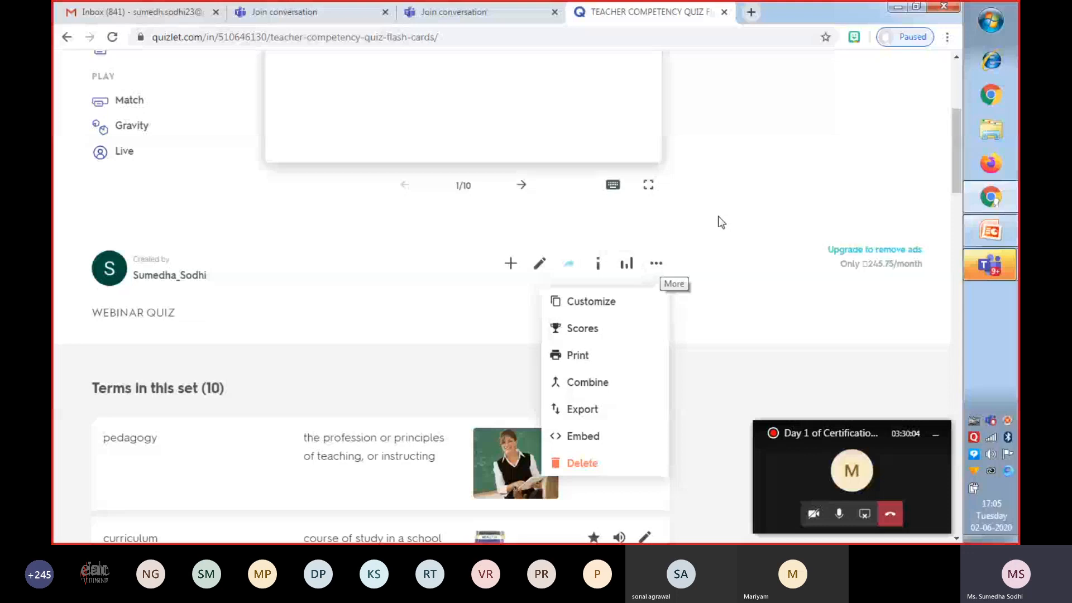
scroll(883, 187, "up", 5)
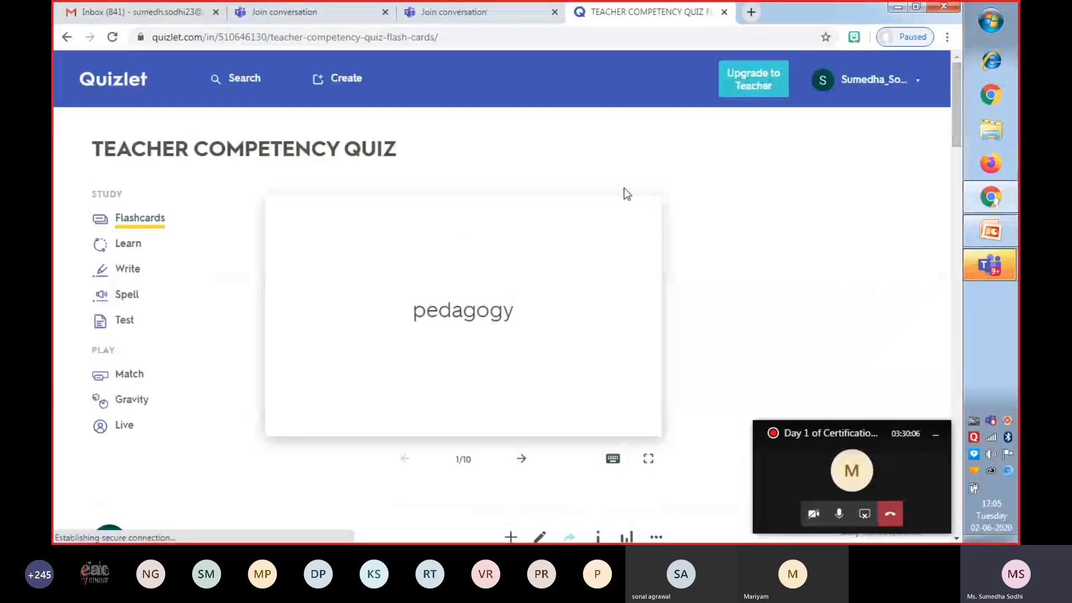
Open the set's Test mode, look through its written, multiple-choice and true/false questions, and return to the set.
left_click(124, 321)
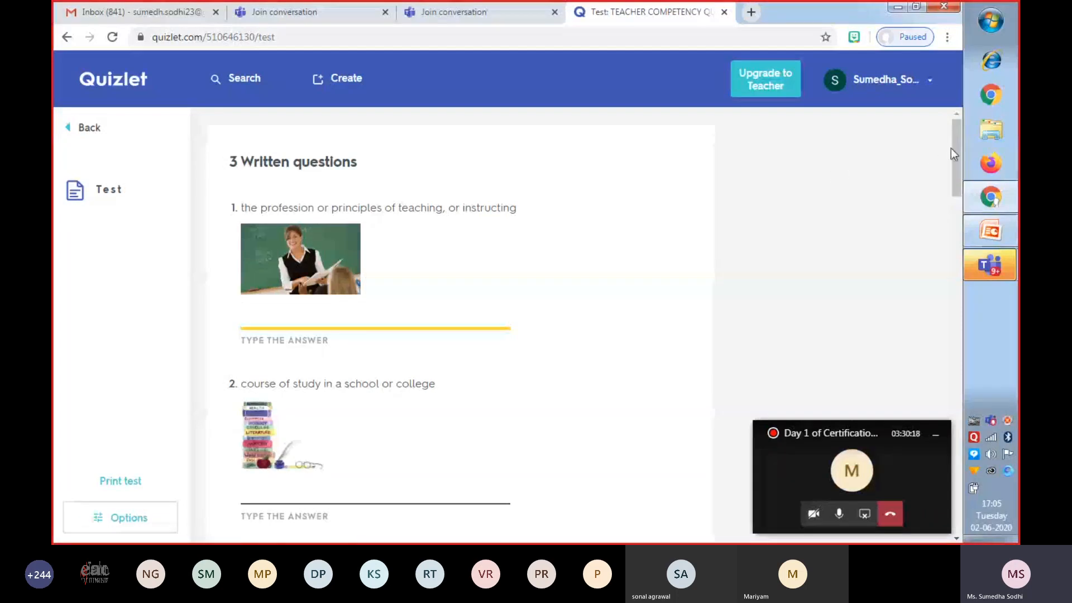
left_click_drag(958, 150, 958, 141)
left_click_drag(955, 143, 962, 465)
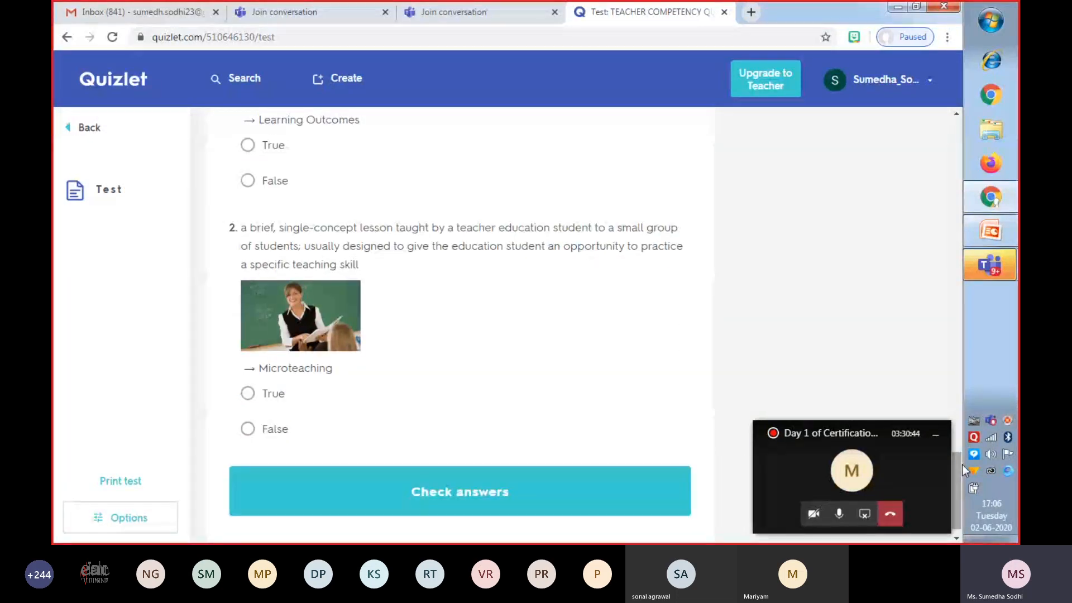
left_click_drag(962, 465, 956, 411)
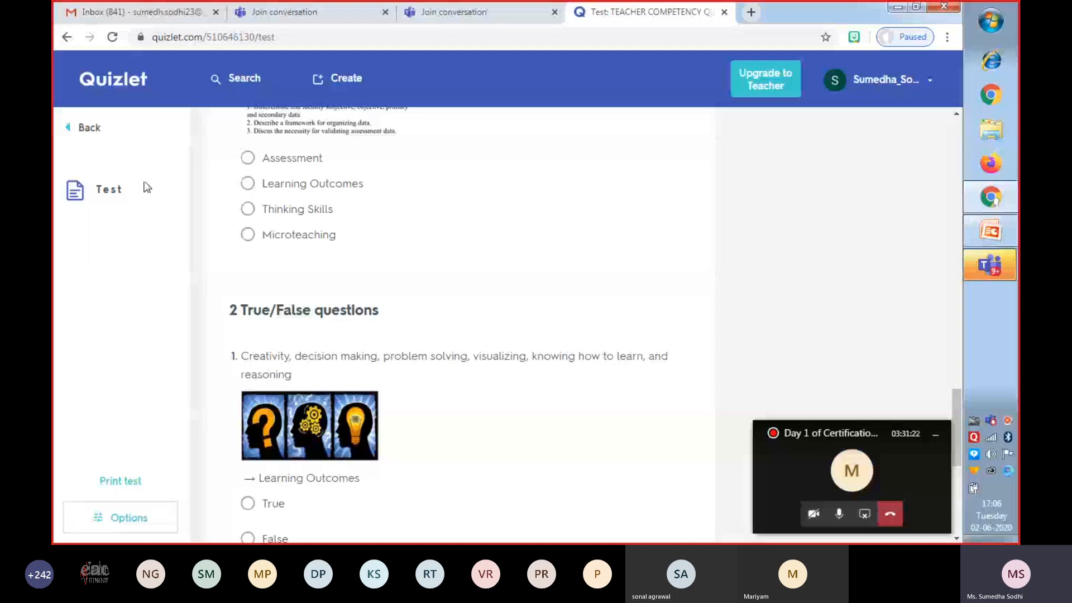
left_click(70, 134)
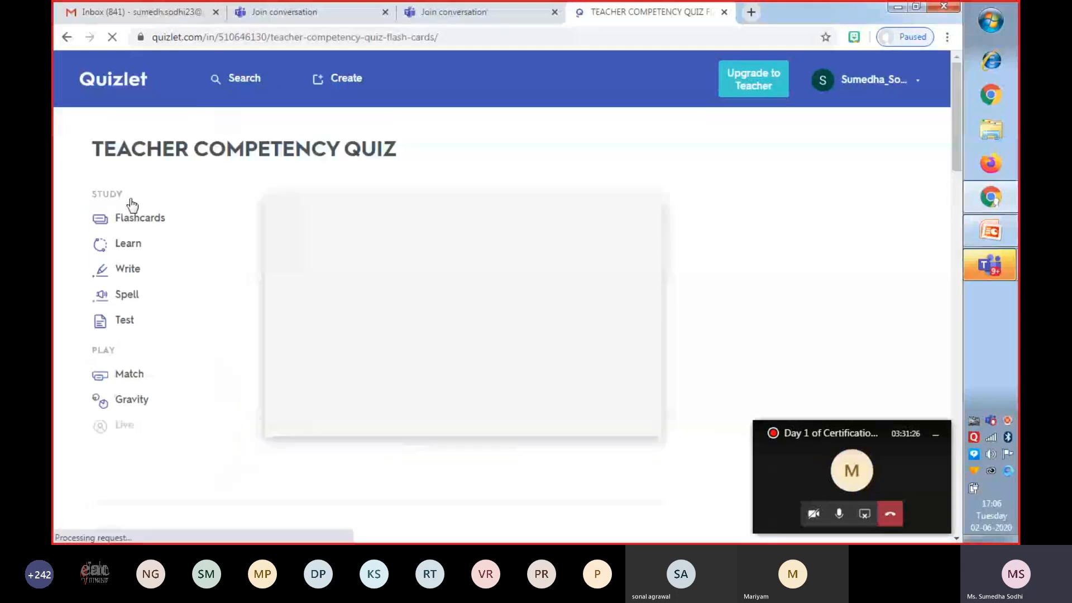
Preview the set's Learn and Write study modes, returning to the set page after each.
left_click(127, 246)
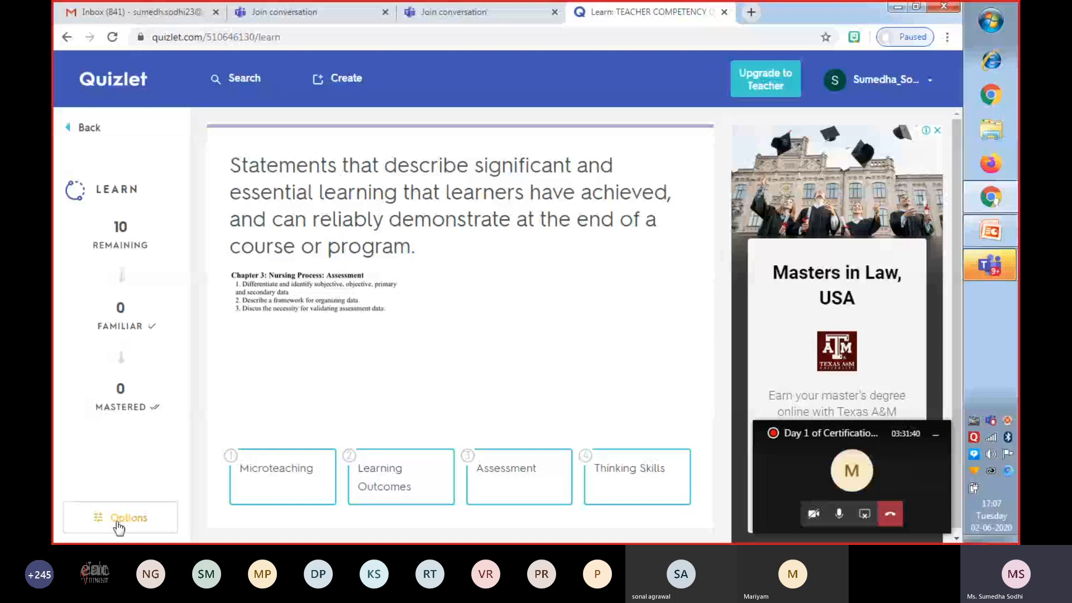
left_click(69, 130)
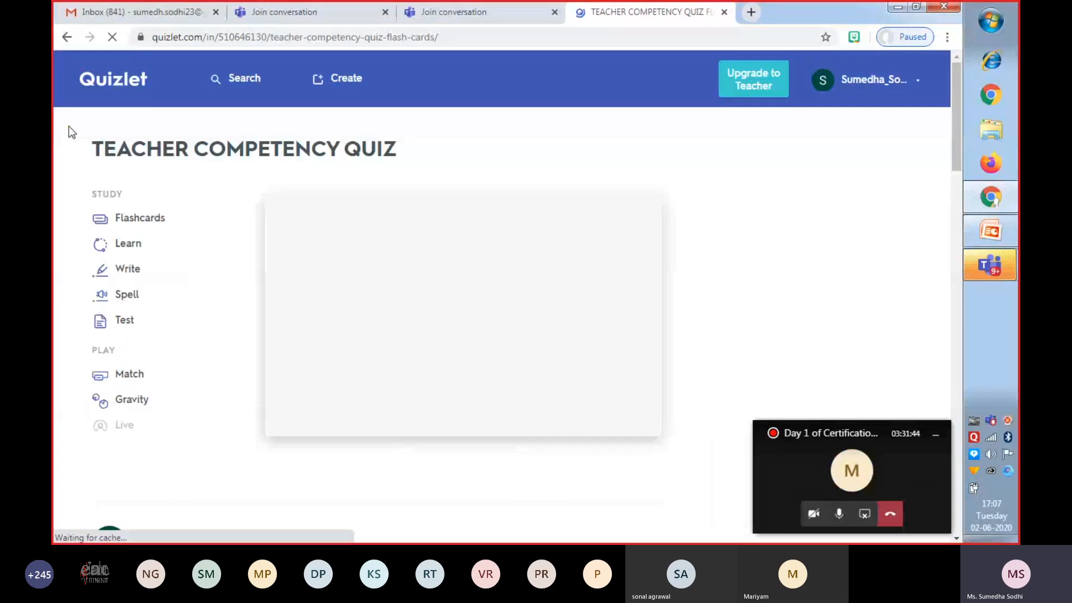
left_click(130, 274)
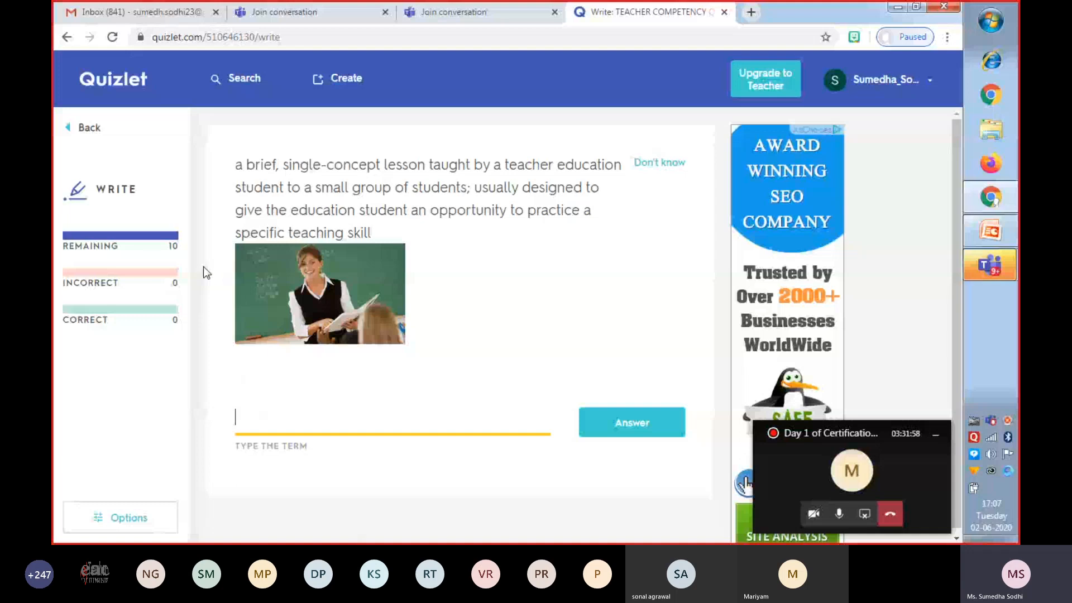
left_click(70, 135)
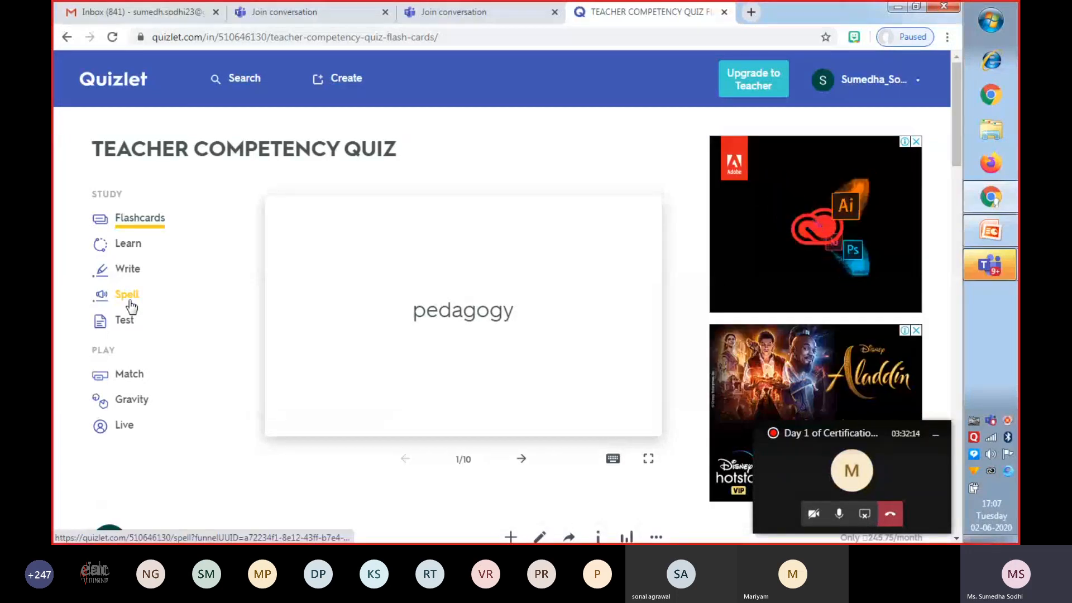
Start the Match game, pair Technology and curriculum with their definitions, and leave the game for the set page.
left_click(131, 376)
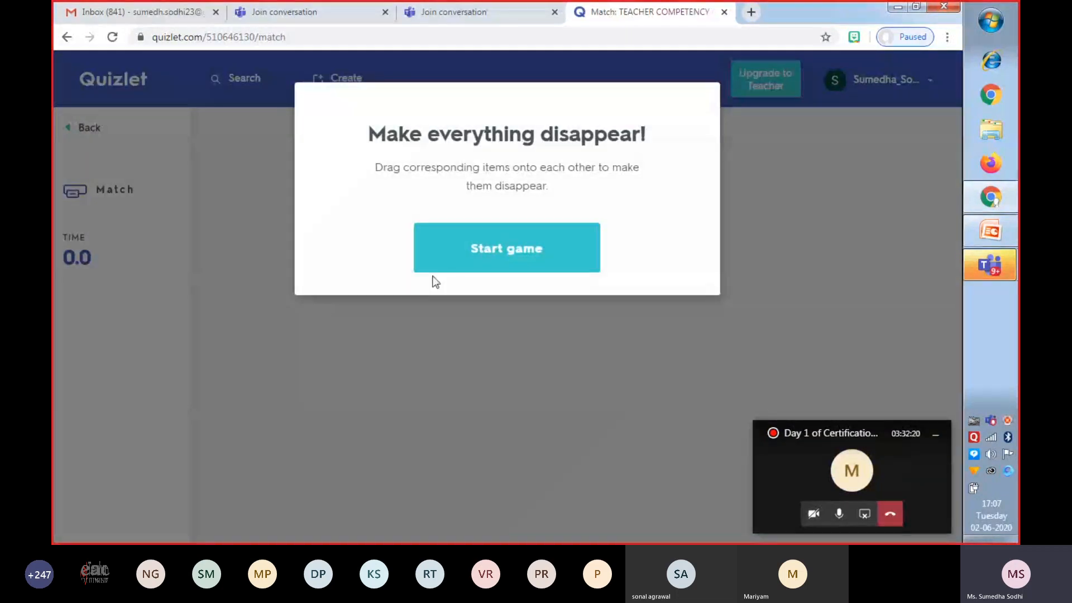
left_click(512, 254)
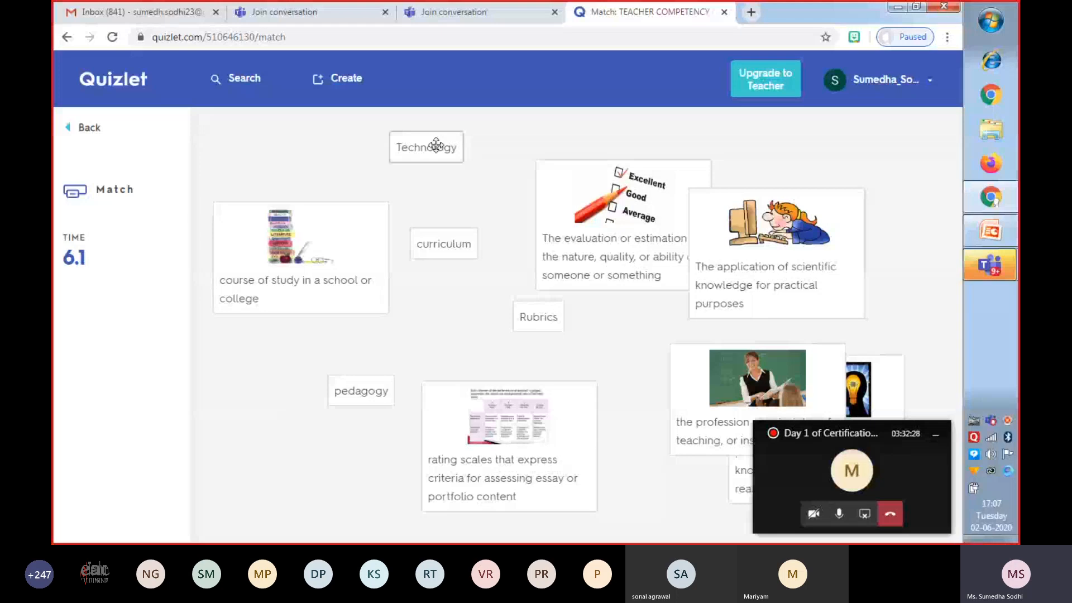
left_click_drag(436, 145, 540, 226)
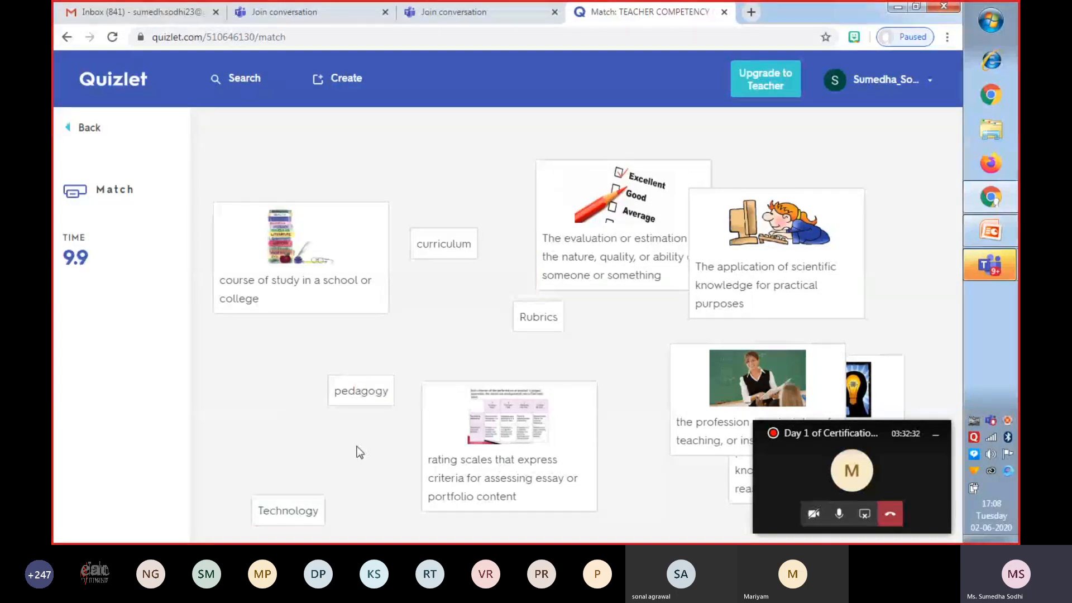
left_click_drag(296, 508, 750, 241)
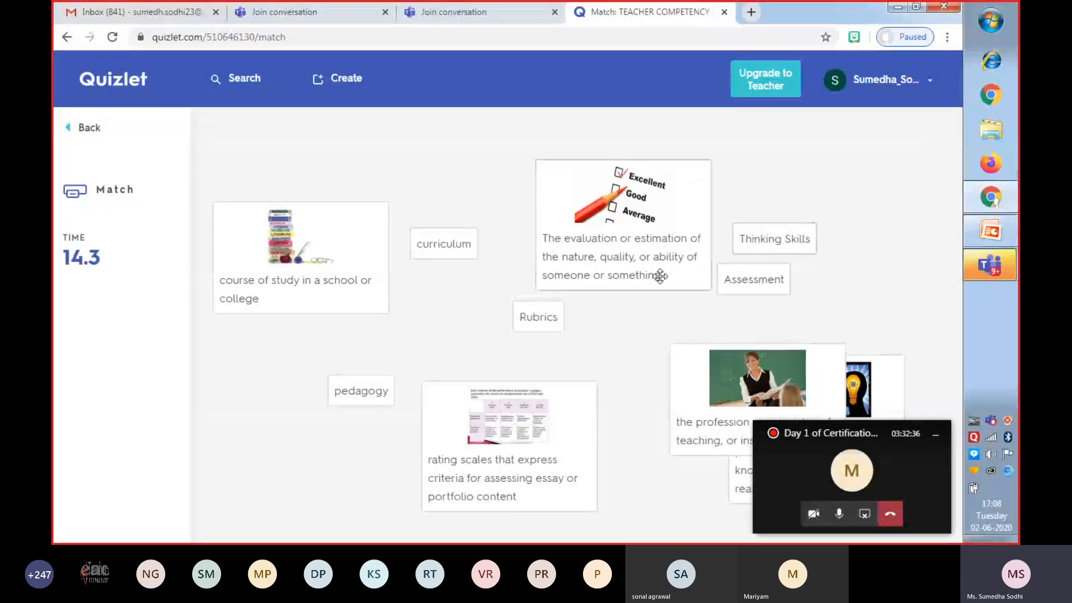
left_click_drag(438, 233, 303, 277)
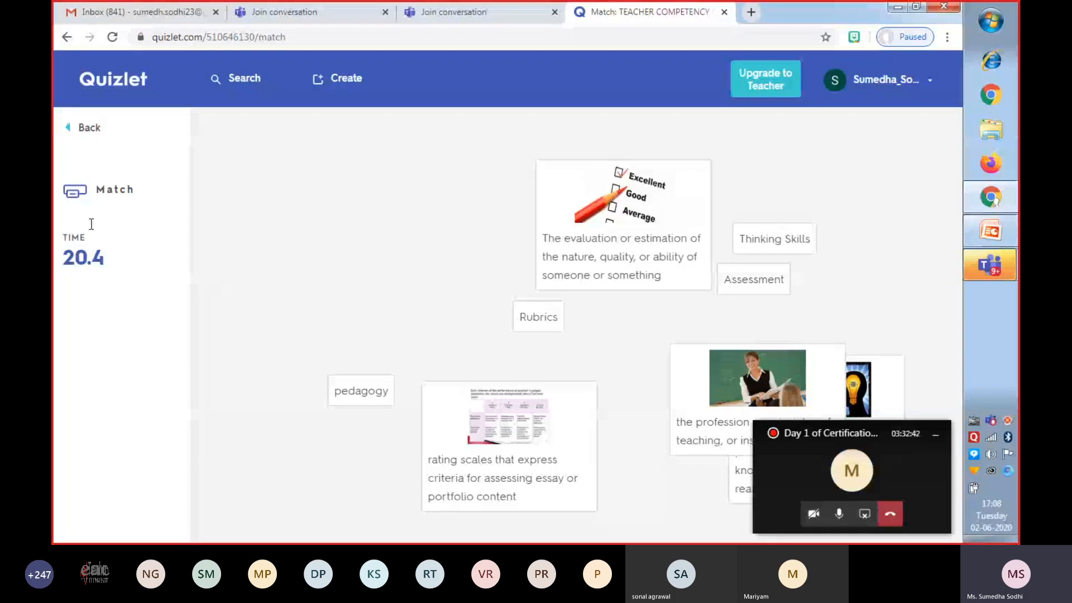
left_click(71, 134)
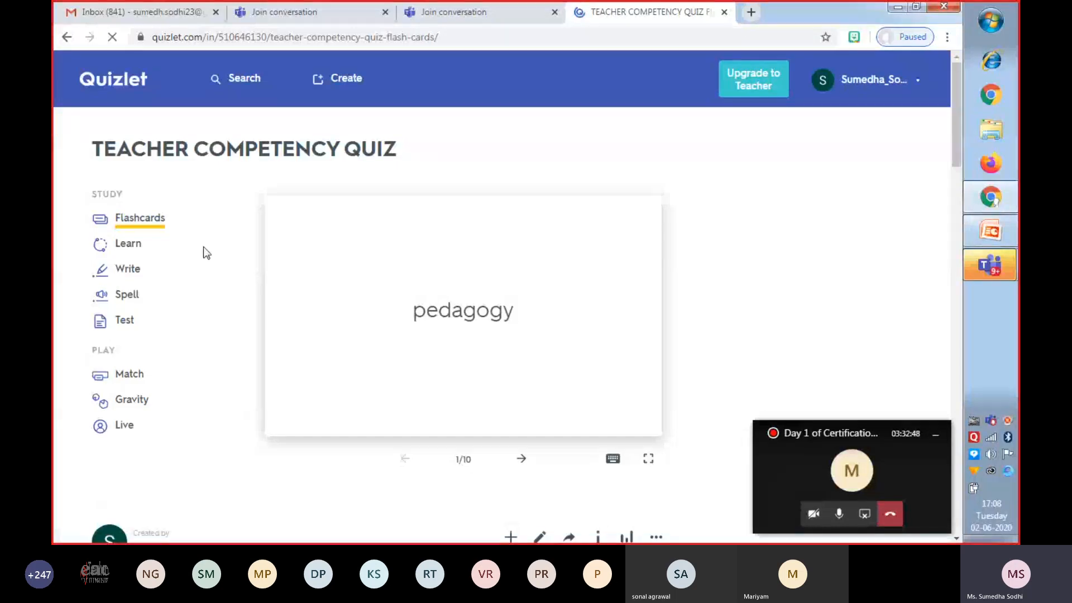
Start a Gravity game with all terms, Term answers and Medium difficulty, and return to the set page.
left_click(130, 400)
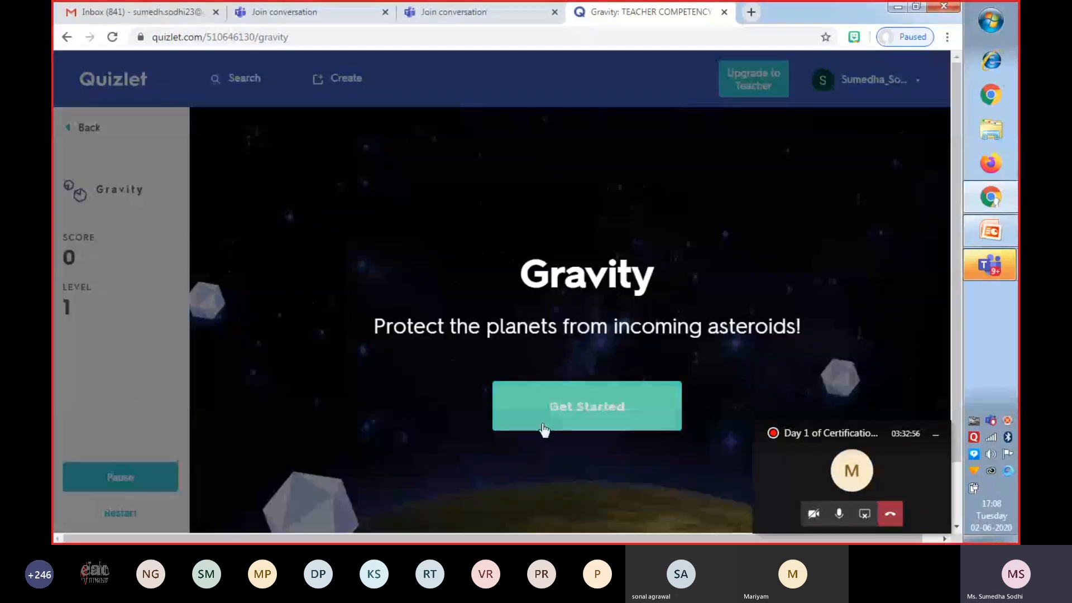
left_click(602, 422)
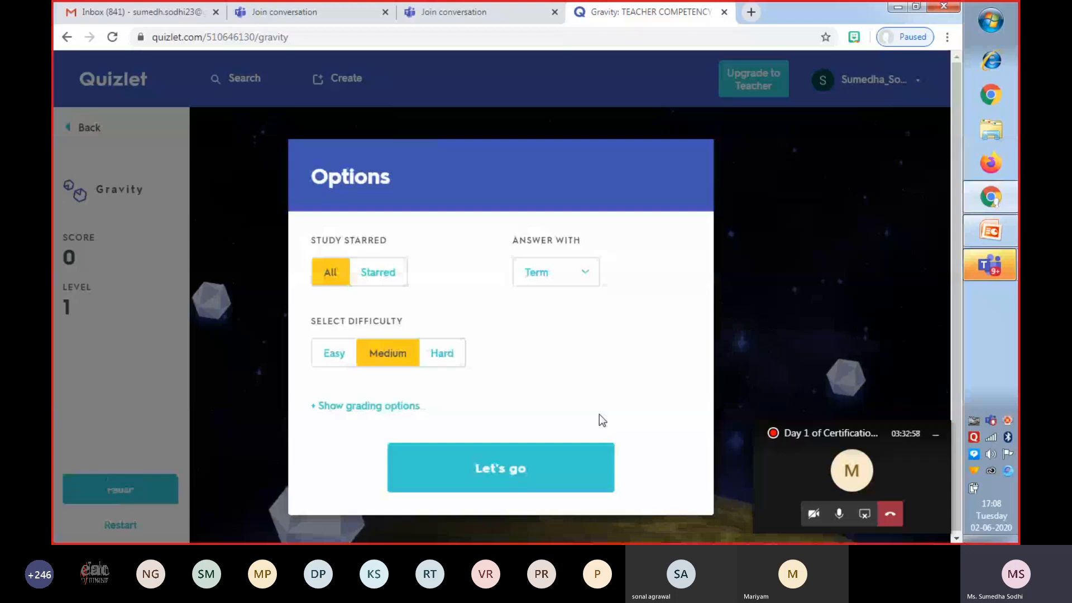
left_click(495, 466)
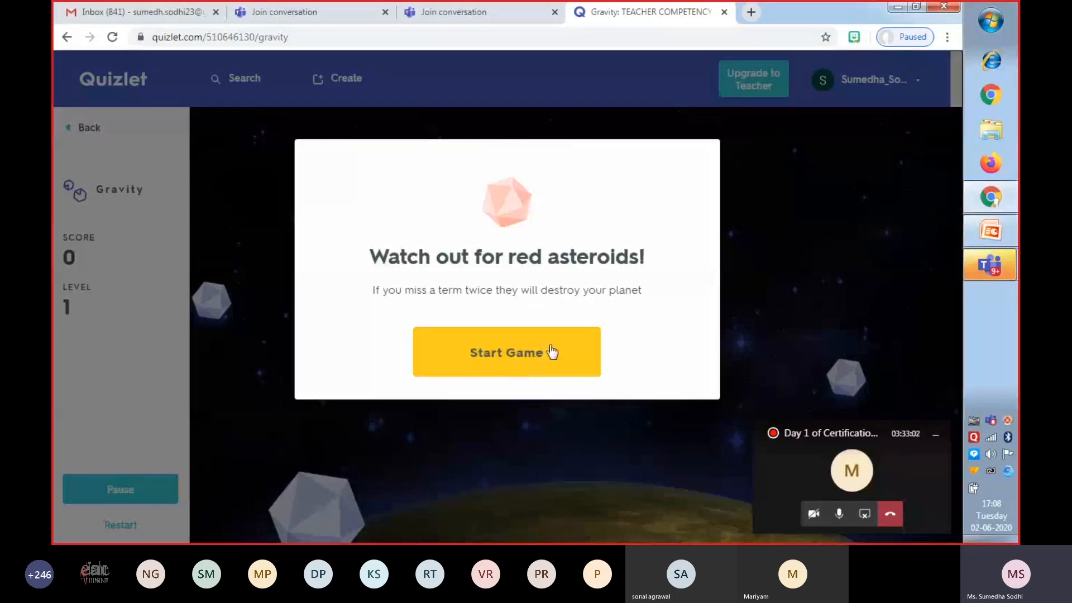
left_click(518, 347)
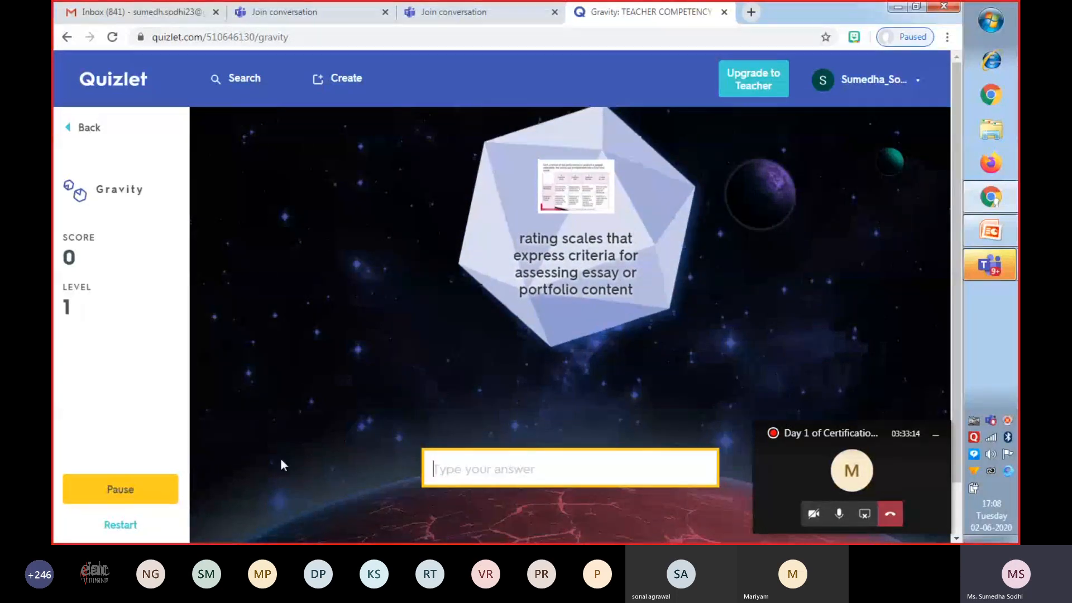
left_click(70, 128)
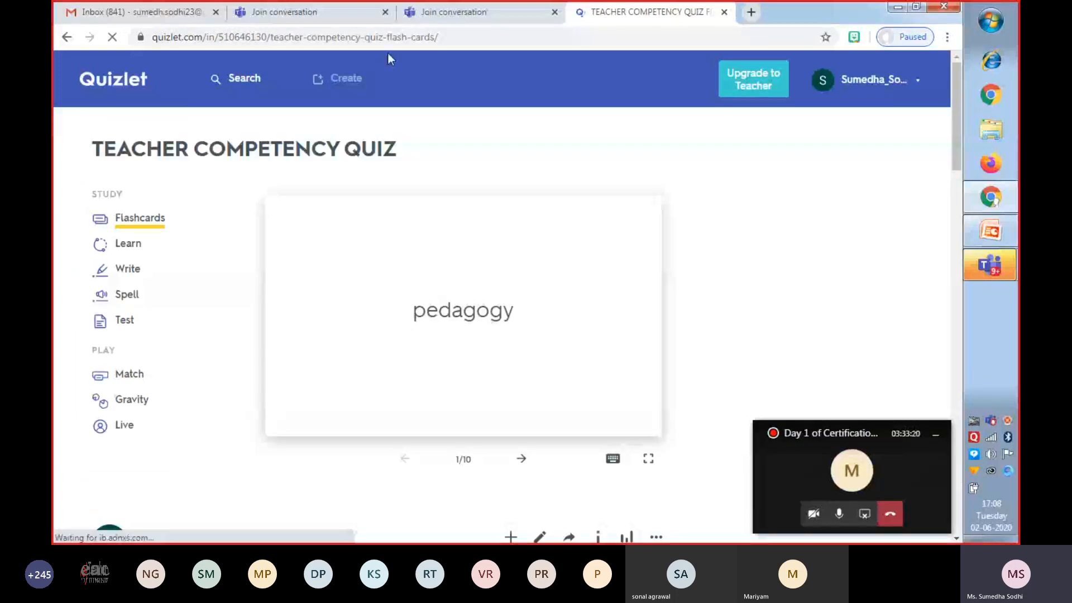
Close one leftover Join conversation browser tab and switch to the WEBINAR ON DIGITAL TOOLS -2.6.2020 presentation in PowerPoint.
left_click(385, 12)
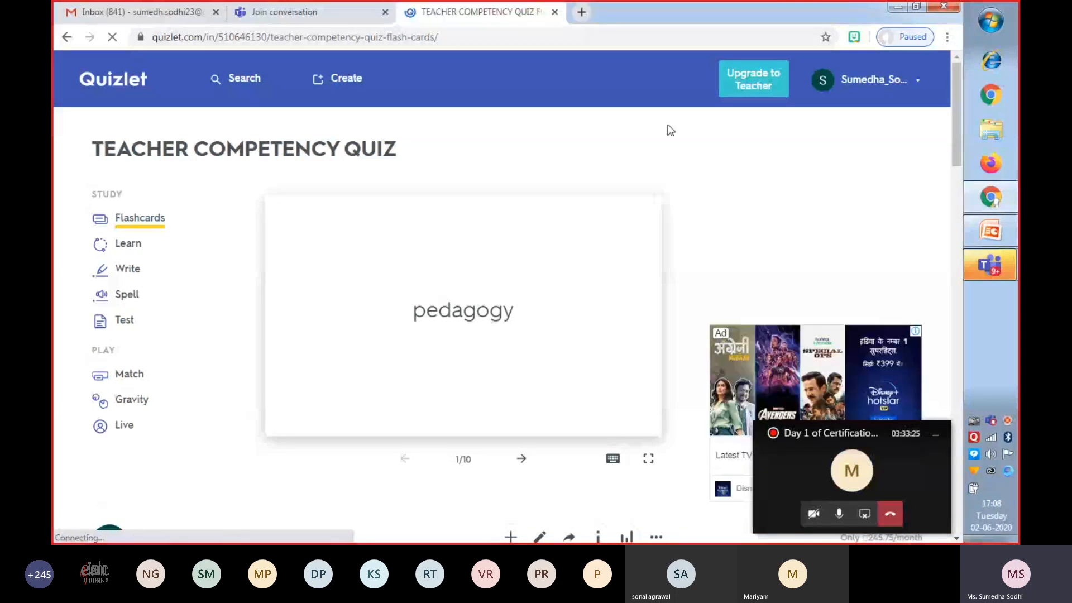
mouse_move(990, 264)
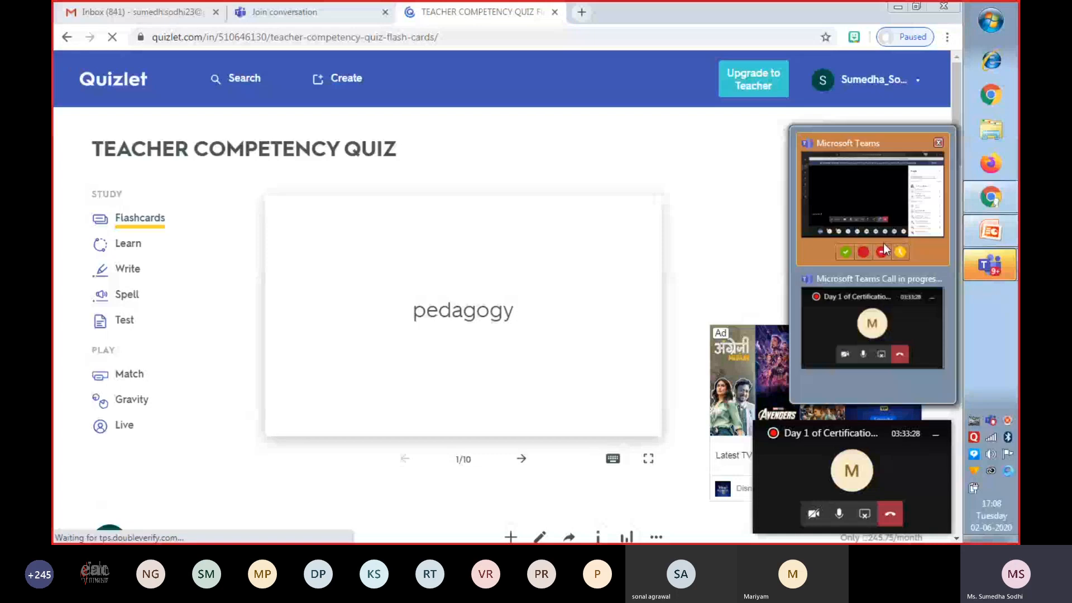
left_click(883, 243)
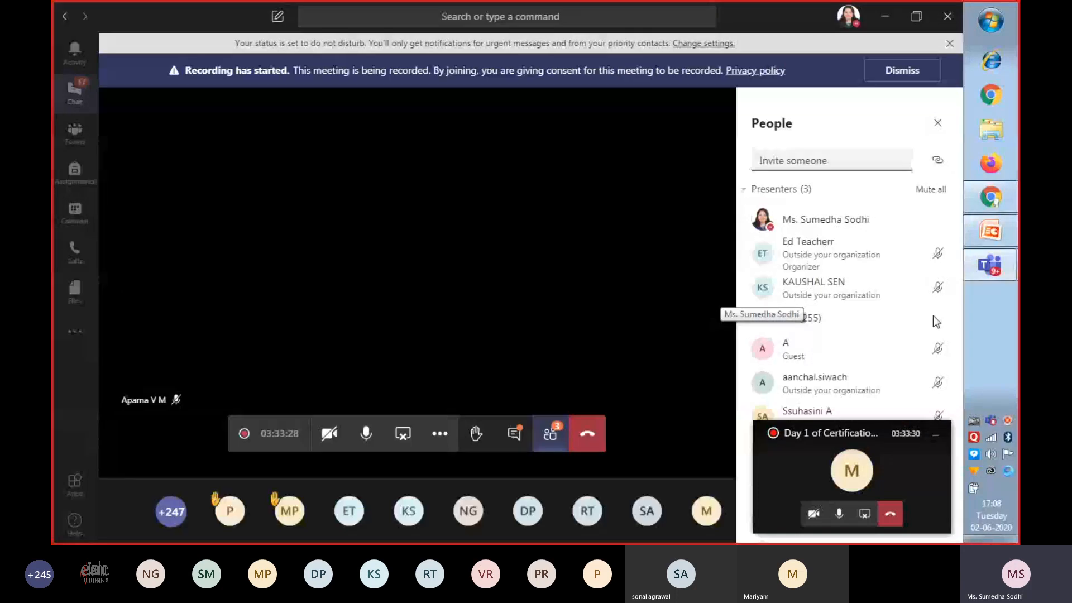
left_click(1000, 229)
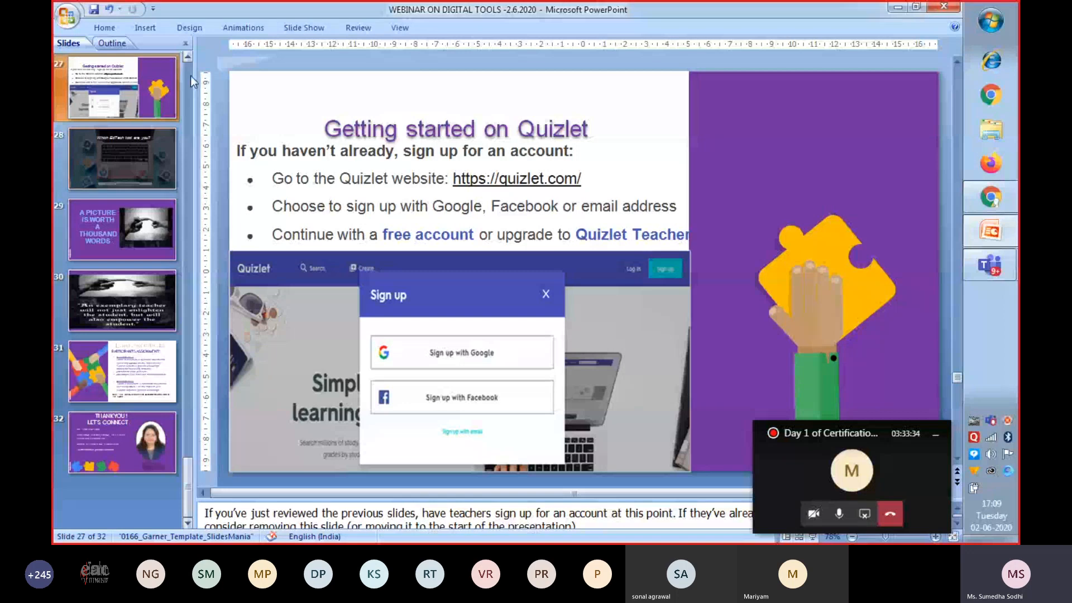
Start the slide show from the "Getting started on Quizlet" slide and advance to the "Which EdTech tool are you?" slide.
left_click(188, 61)
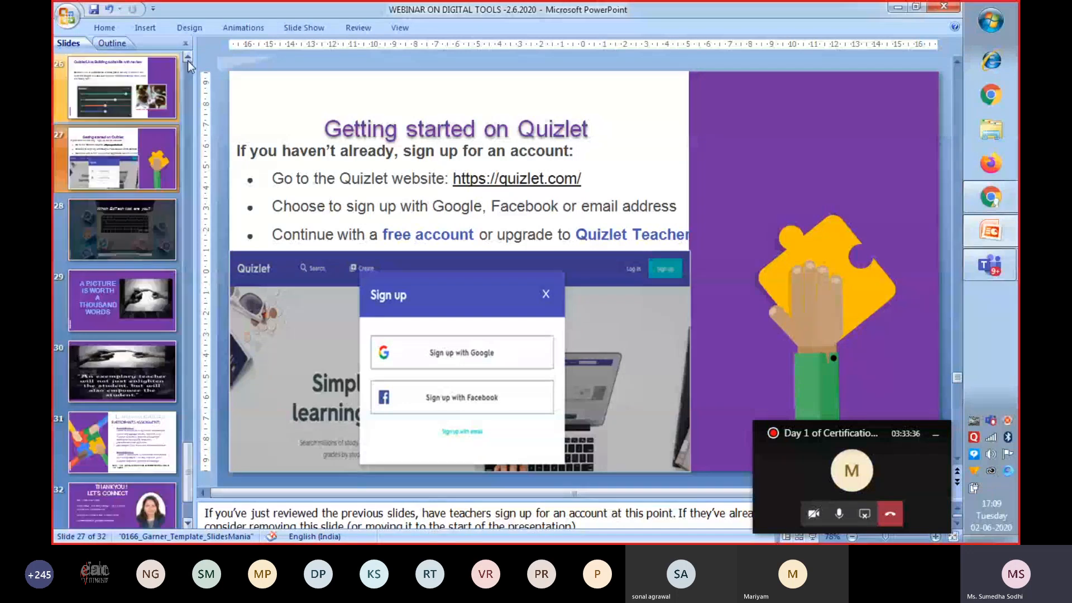
left_click(188, 60)
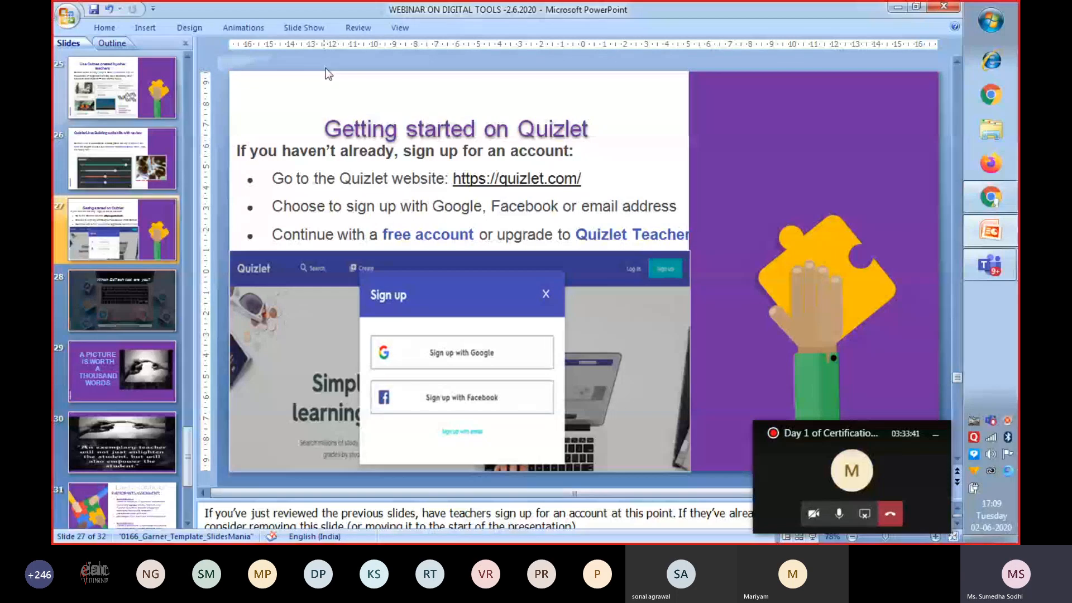
left_click(303, 27)
left_click(137, 70)
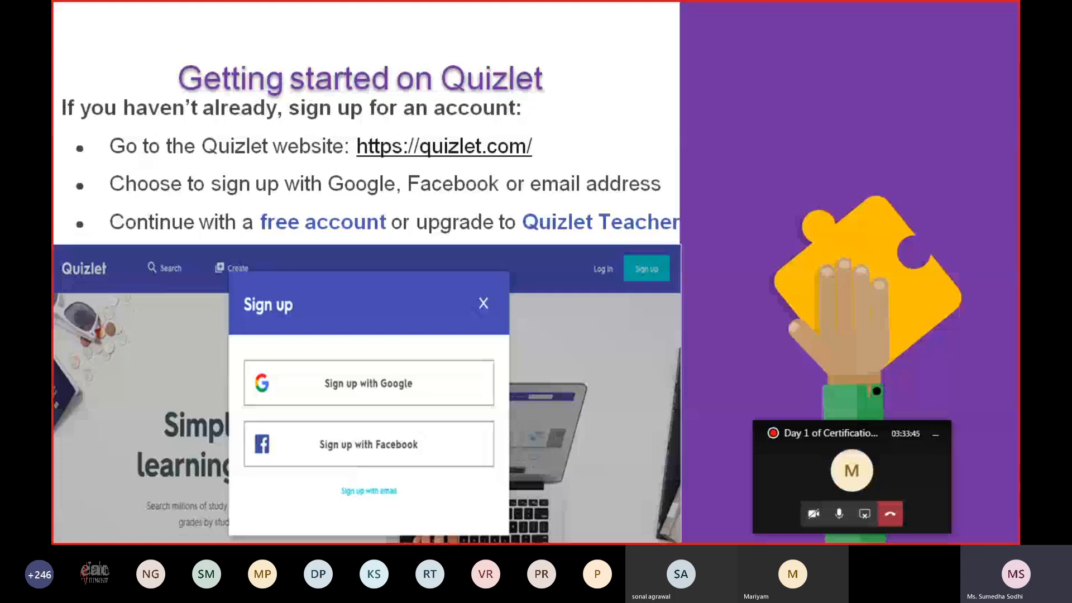
key("Right")
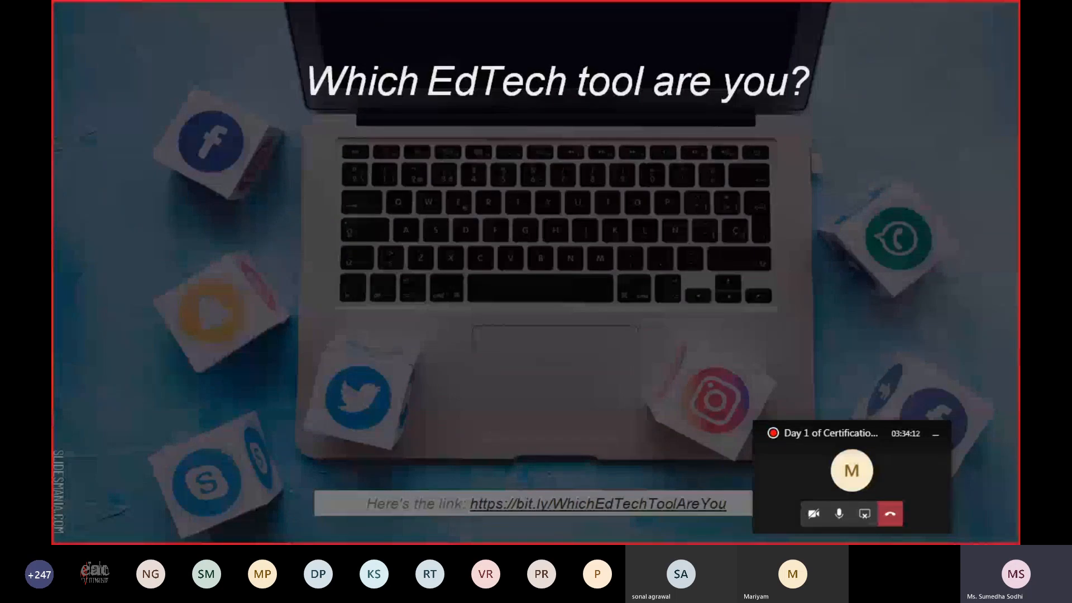
left_click(497, 491)
left_click(498, 496)
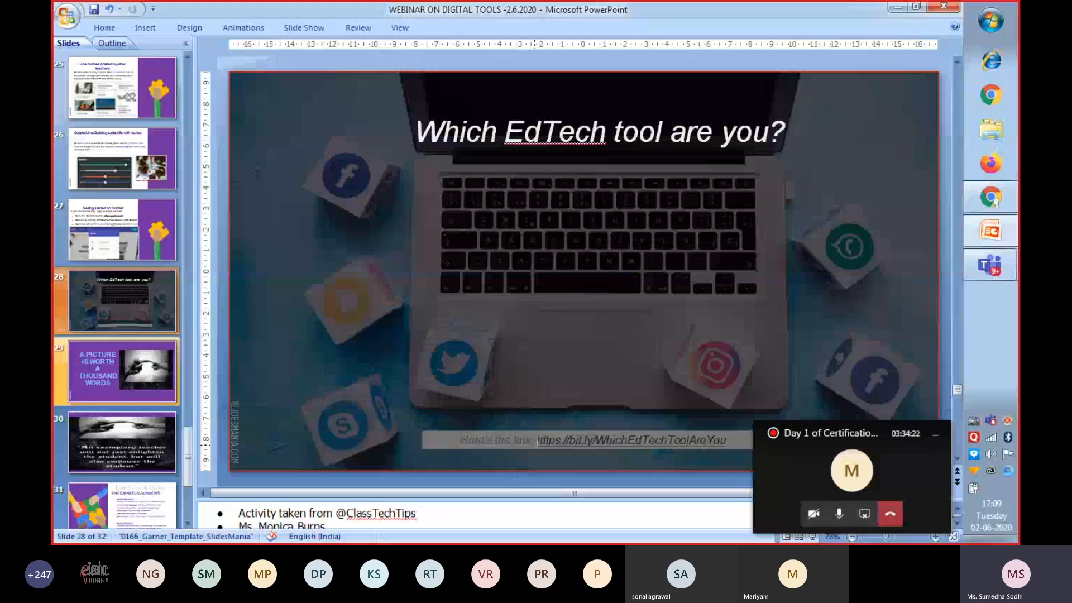
left_click(613, 441)
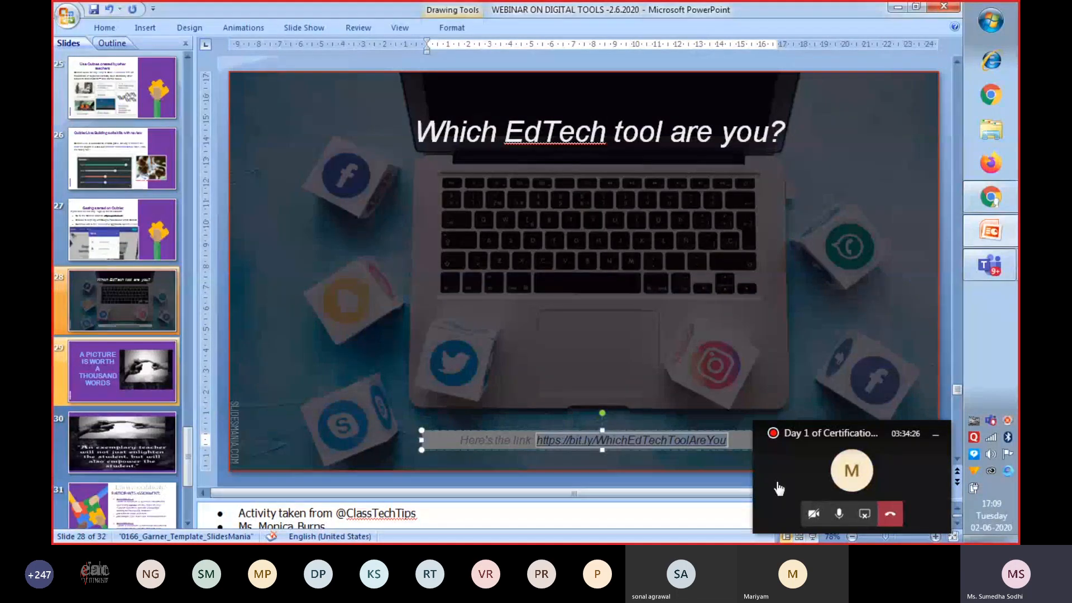
left_click(791, 486)
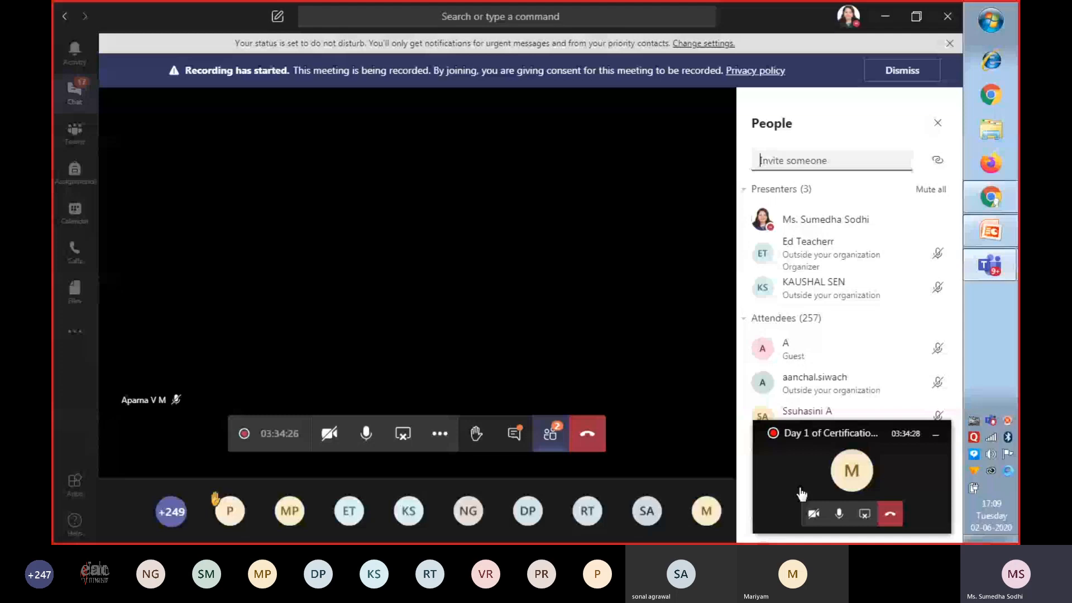
left_click(513, 434)
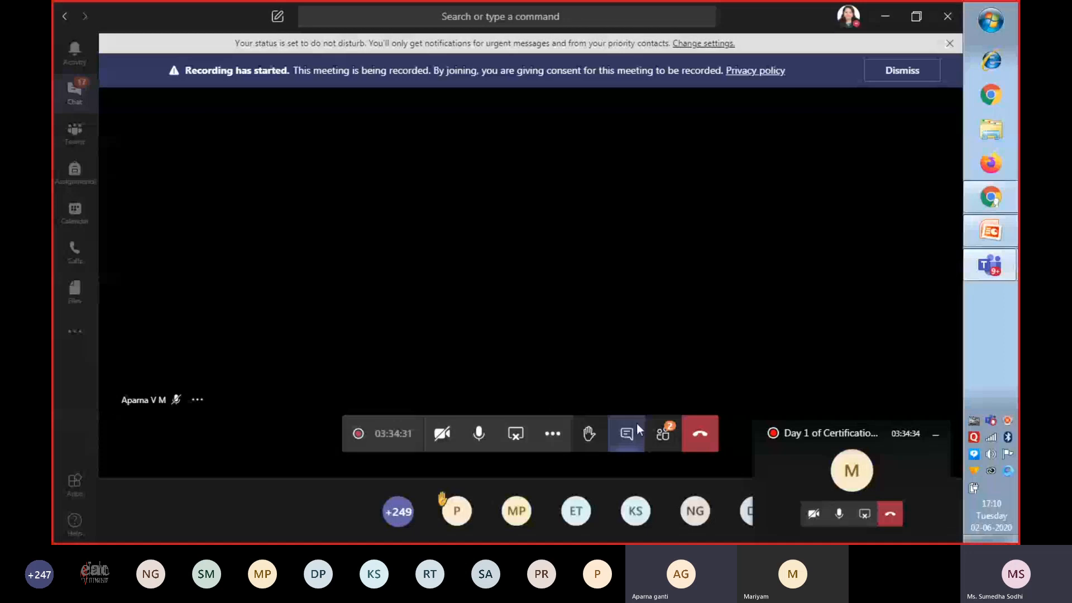
left_click(630, 438)
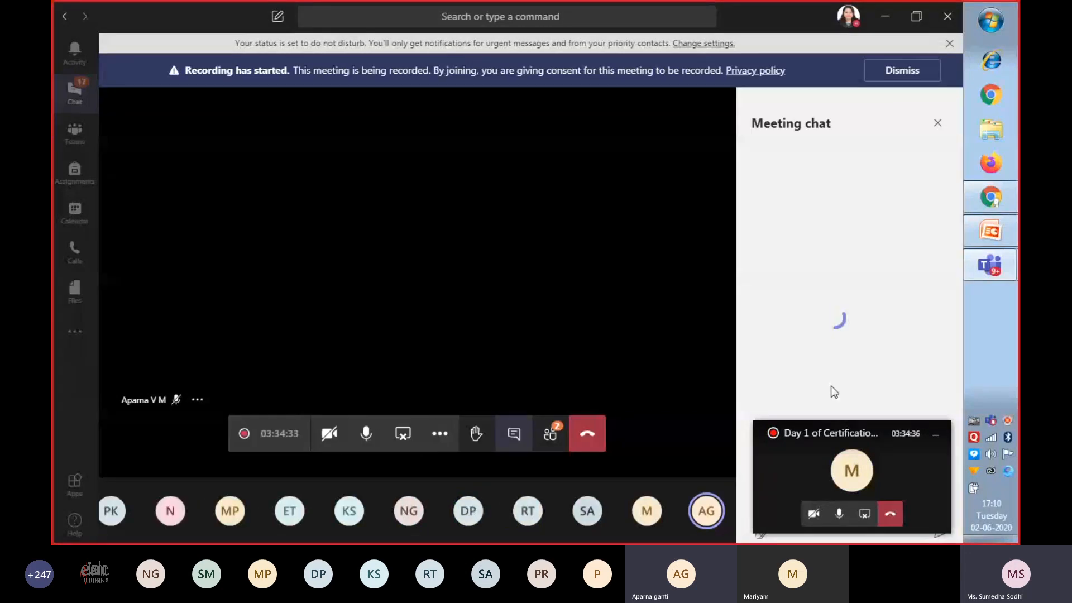
left_click(935, 438)
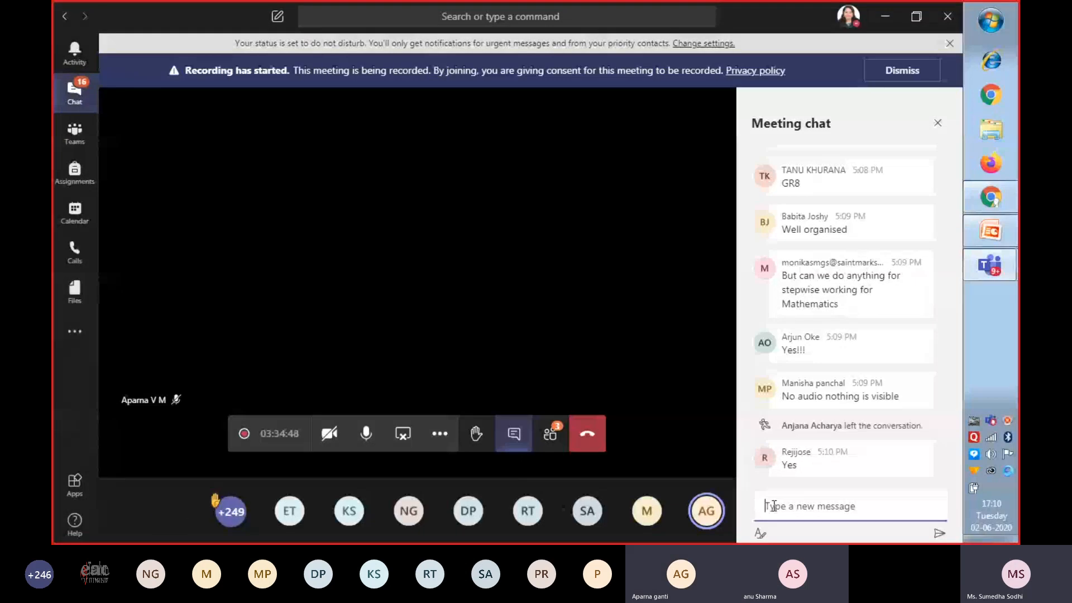
type("oolAreYou")
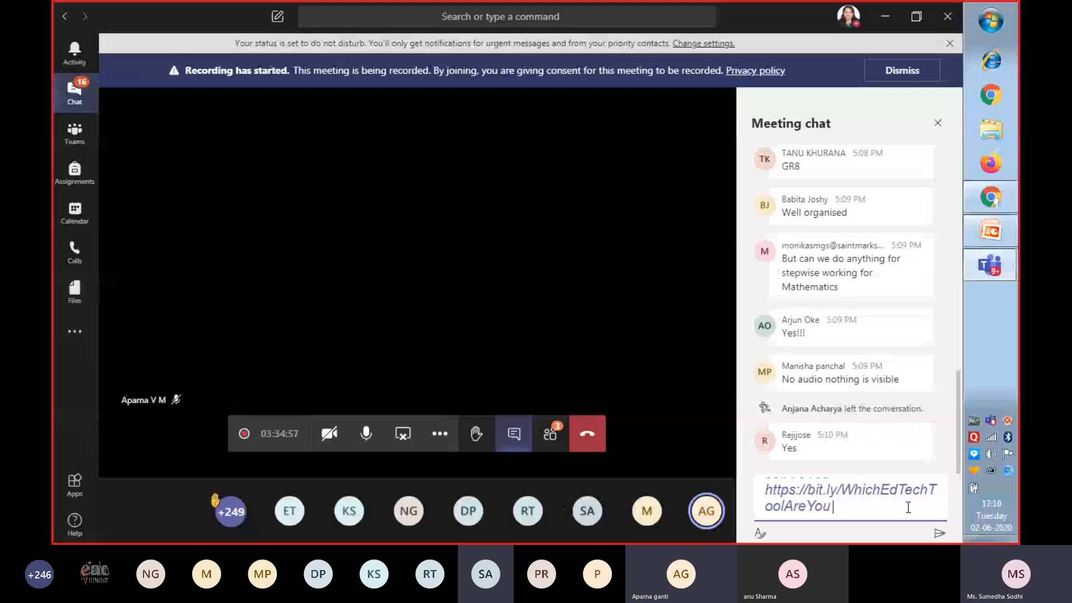
key("Return")
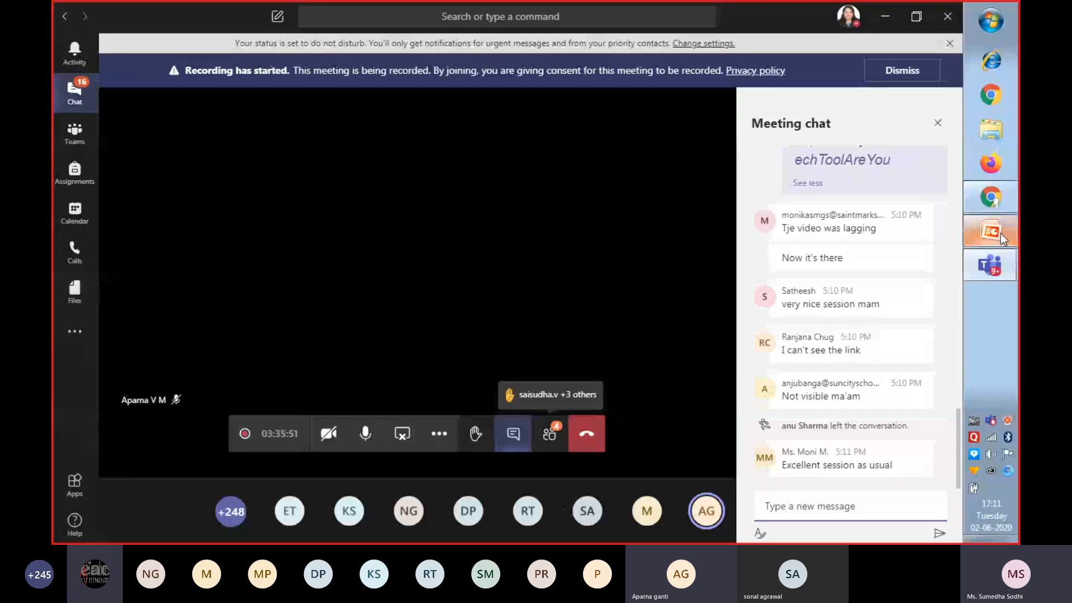
mouse_move(1000, 234)
left_click(934, 243)
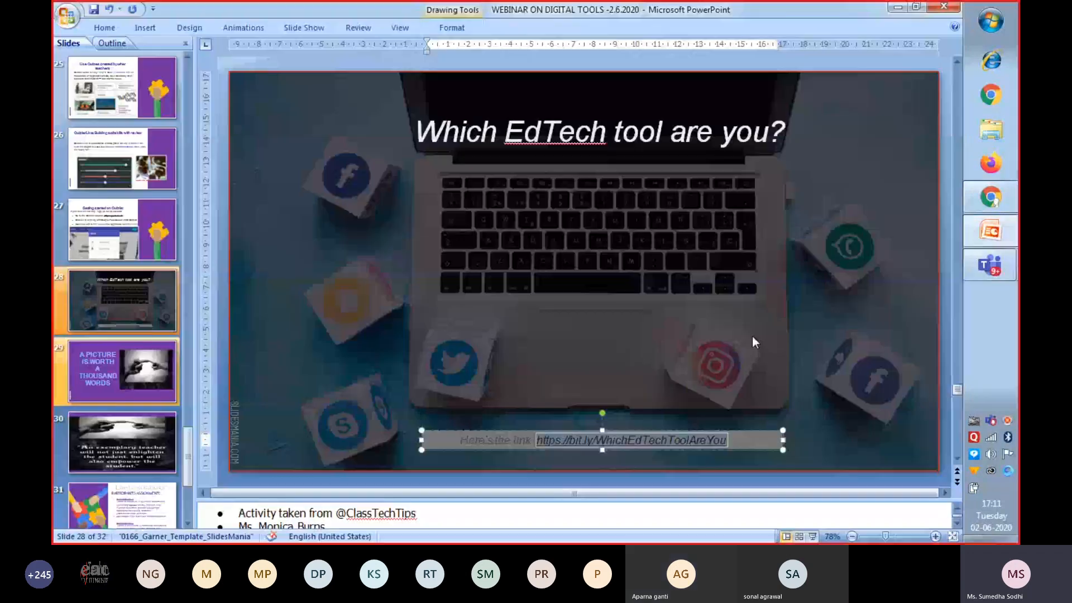